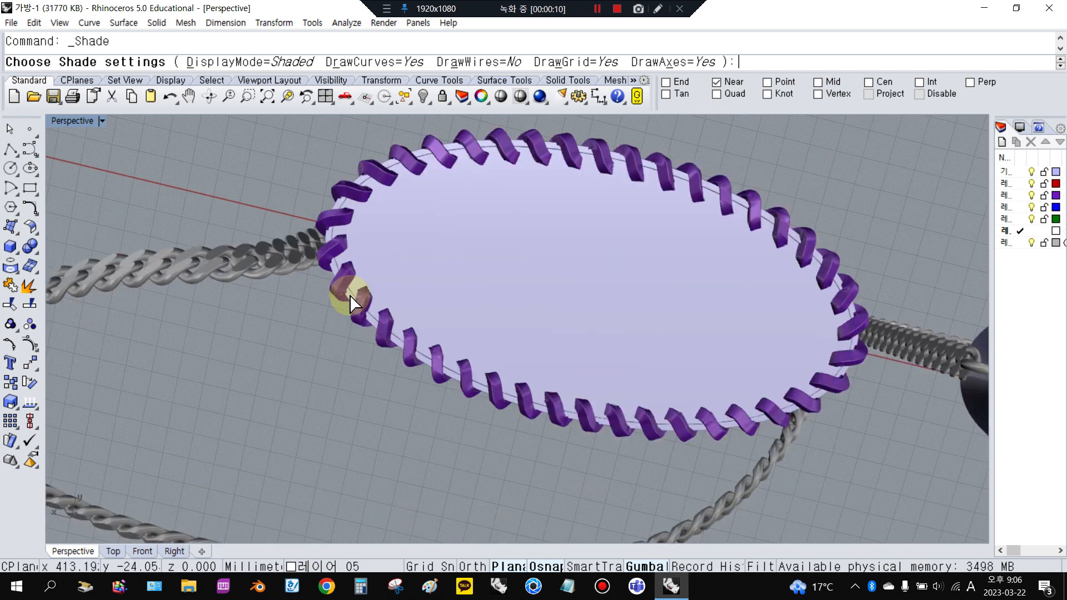
- Examine the coiled stitching around the bag's oval base and the chain links of the straps on both bags
left_click(485, 245)
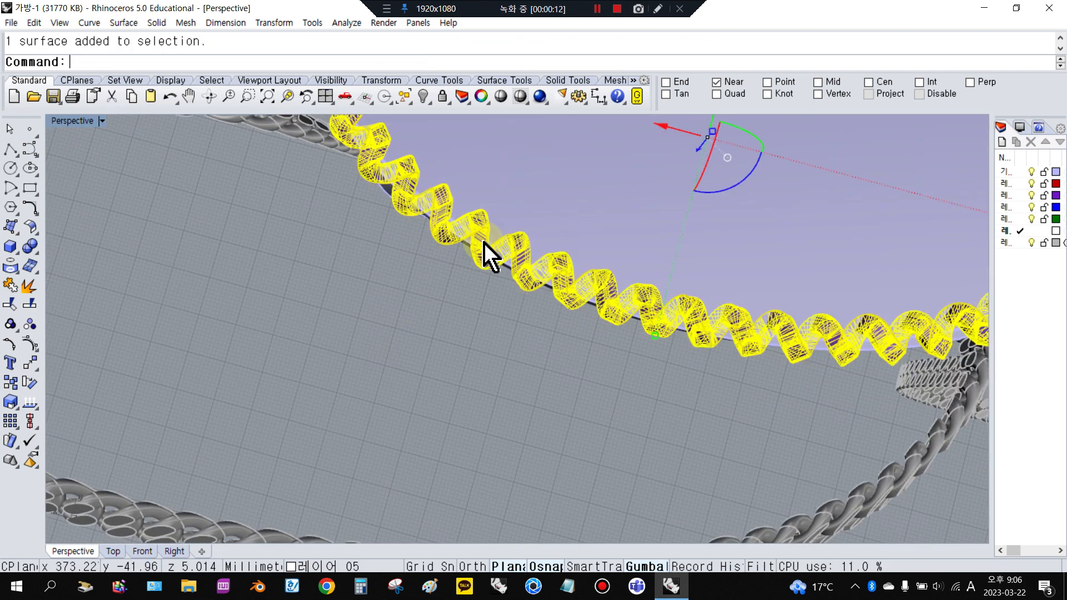
left_click(434, 309)
scroll(494, 311, "down", 5)
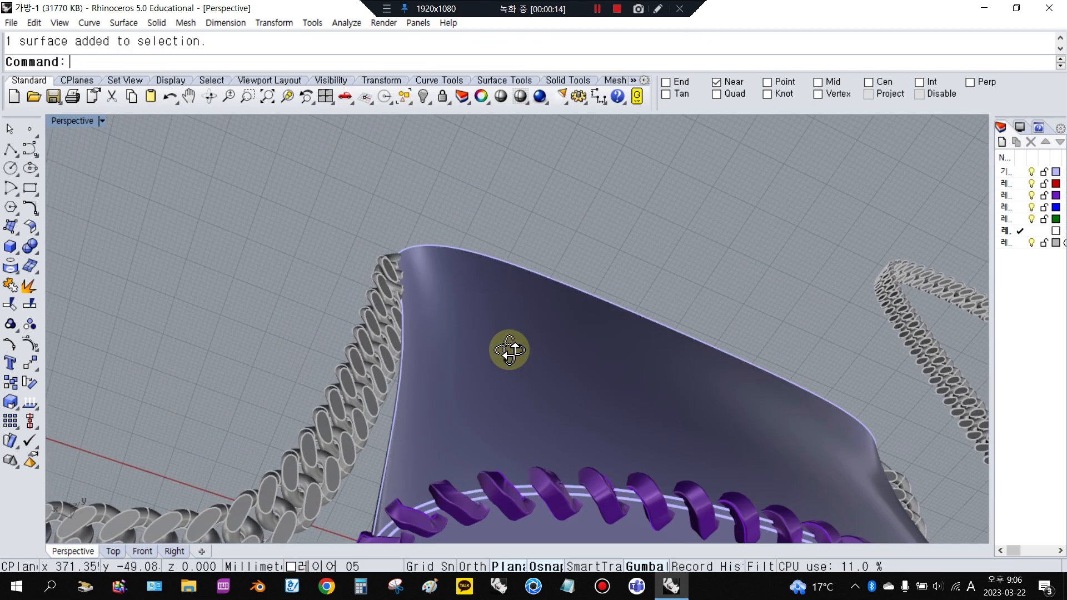
right_click_drag(544, 429, 416, 472)
scroll(532, 388, "down", 7)
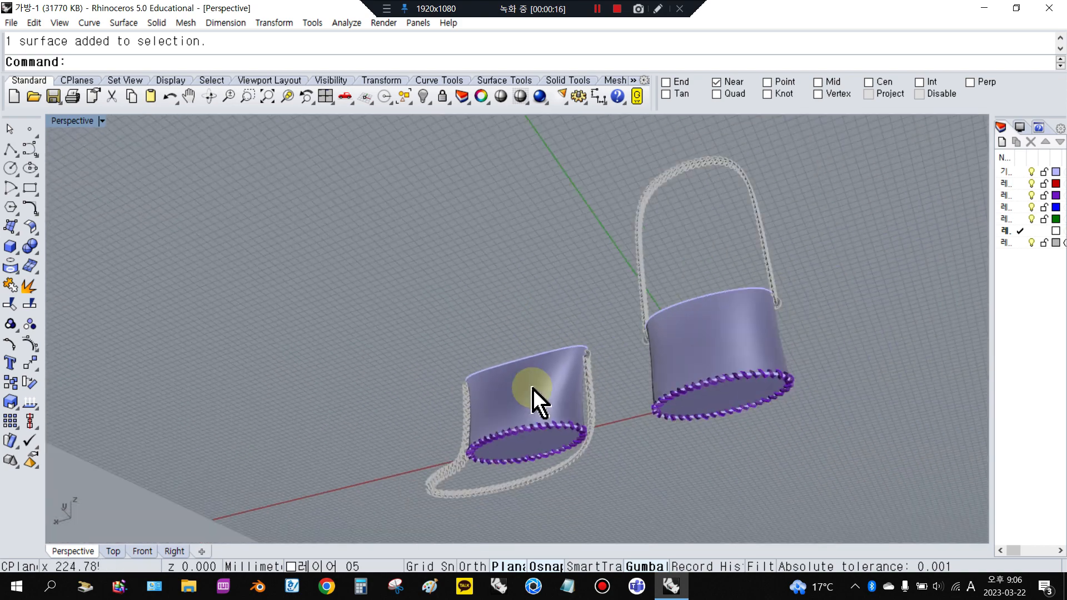
scroll(638, 386, "up", 8)
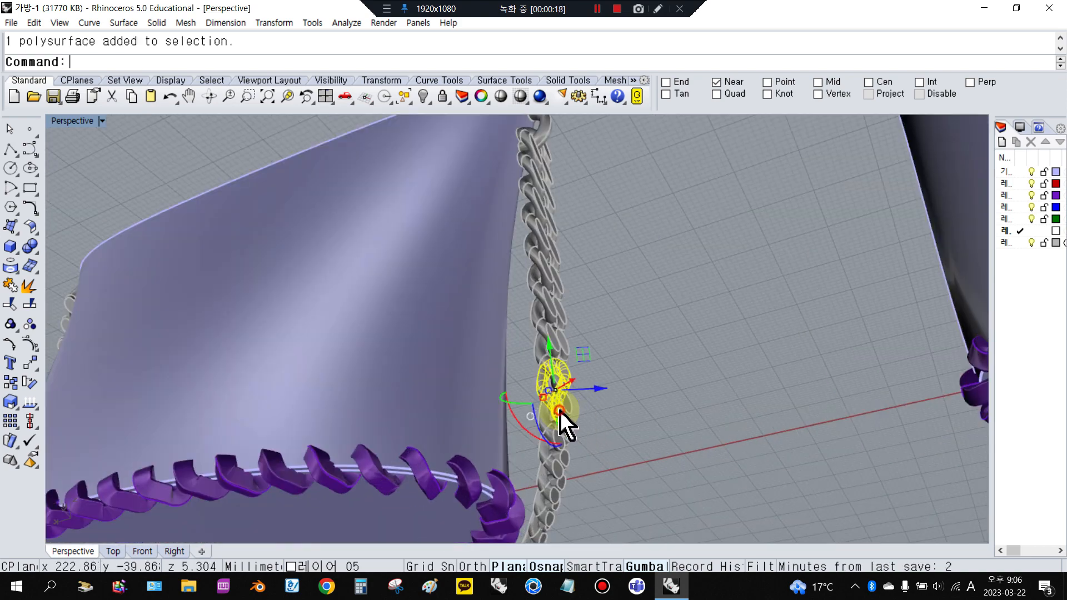
scroll(584, 420, "down", 5)
right_click_drag(449, 398, 828, 463)
scroll(717, 414, "down", 4)
right_click_drag(629, 440, 736, 440)
scroll(496, 417, "up", 7)
right_click_drag(467, 409, 556, 414)
scroll(356, 444, "up", 2)
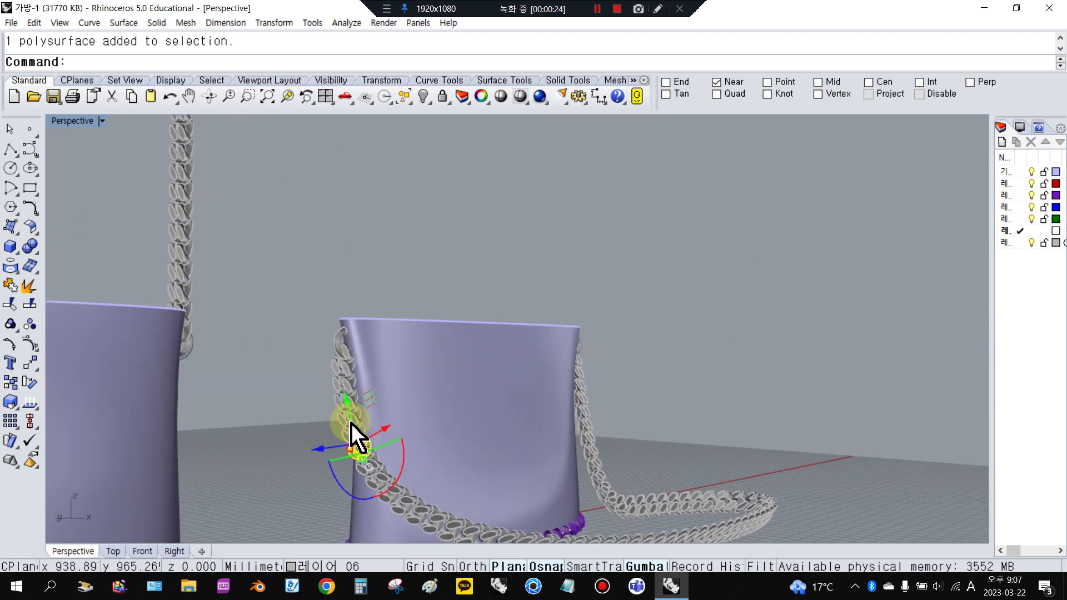
left_click(776, 451)
right_click_drag(741, 439, 557, 434)
scroll(556, 433, "down", 4)
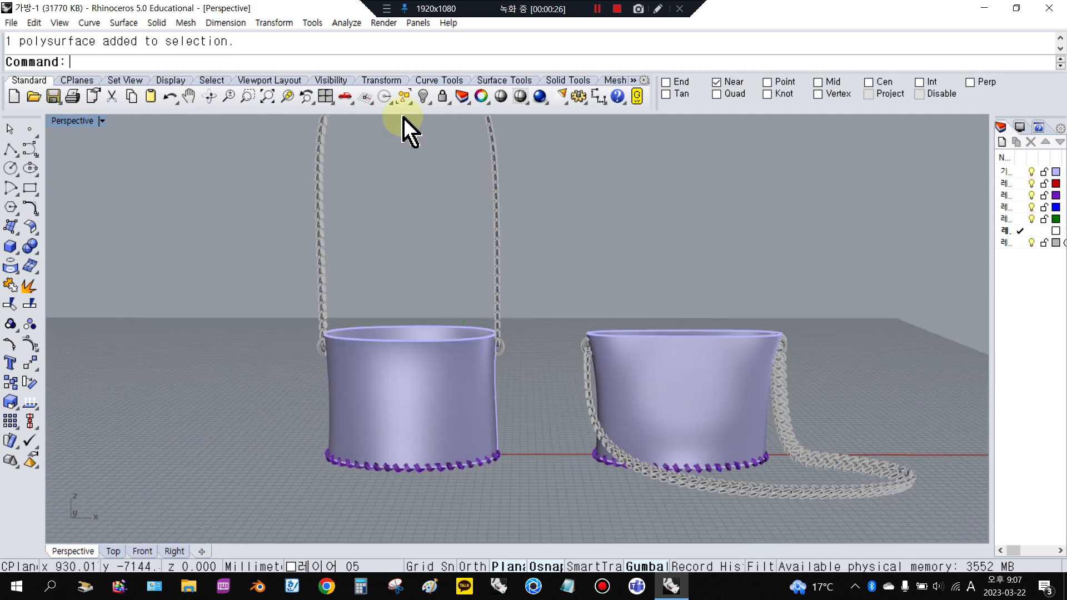
- Preview both bags in Shade mode and examine the interior and the stitched oval base
left_click(503, 99)
right_click_drag(634, 417, 750, 431)
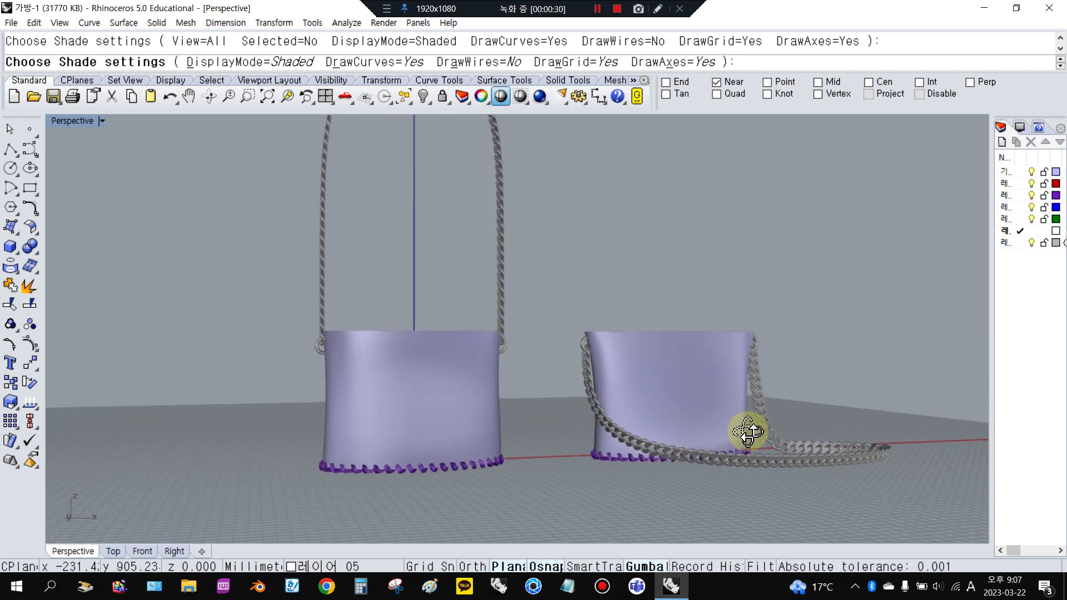
right_click_drag(508, 403, 501, 444)
scroll(410, 340, "up", 5)
right_click_drag(410, 340, 414, 419)
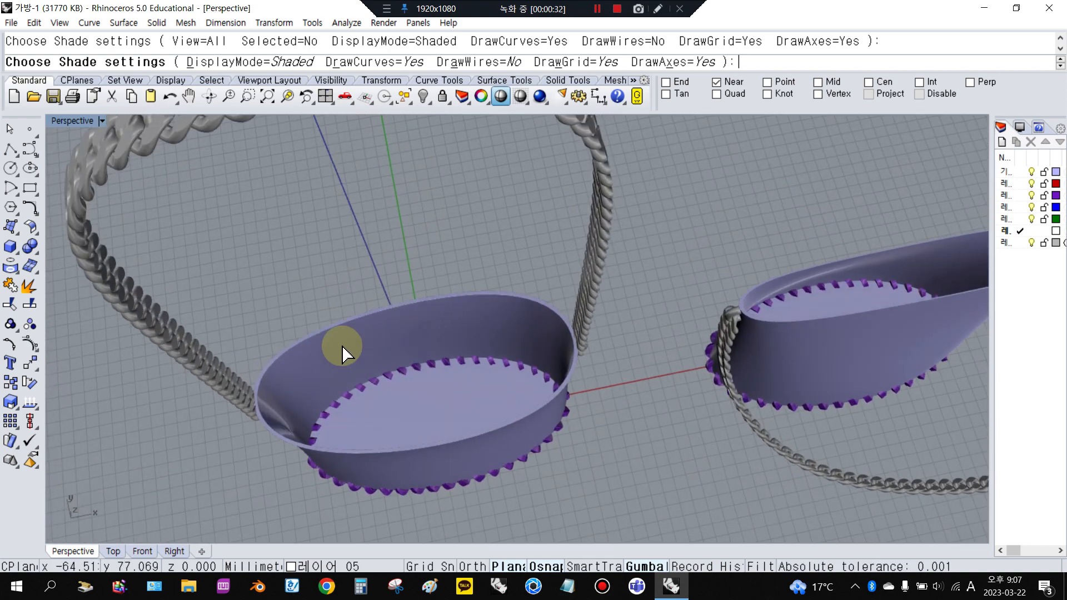
scroll(343, 362, "up", 6)
right_click(343, 338)
right_click_drag(343, 339, 367, 211)
scroll(367, 211, "down", 4)
right_click_drag(367, 290, 645, 325)
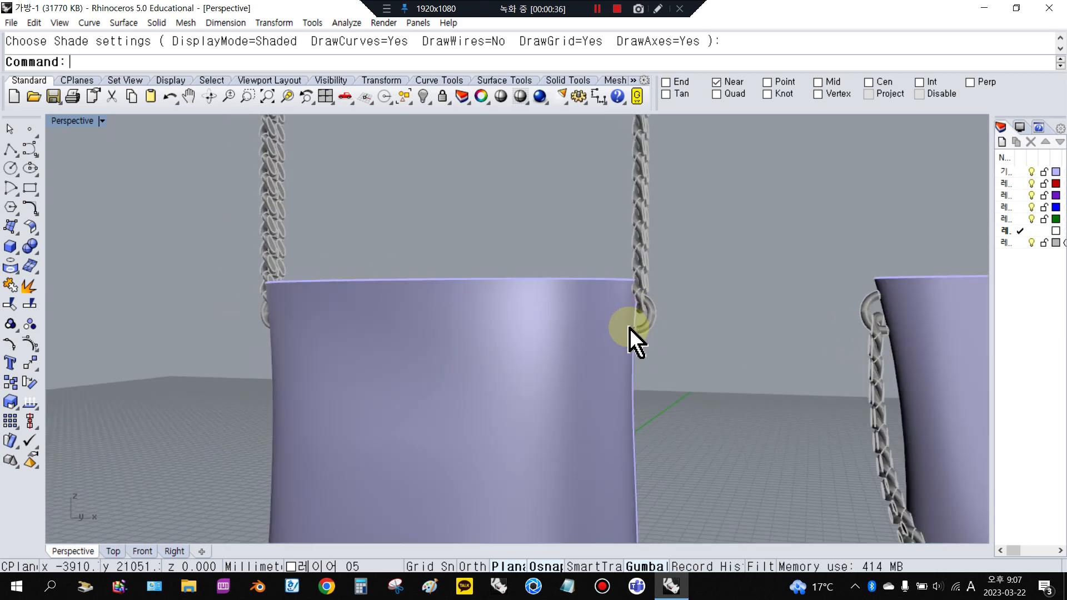
- Examine the strap attachment rings and the body shapes of both bags from the side, end and above
right_click_drag(455, 404, 653, 370)
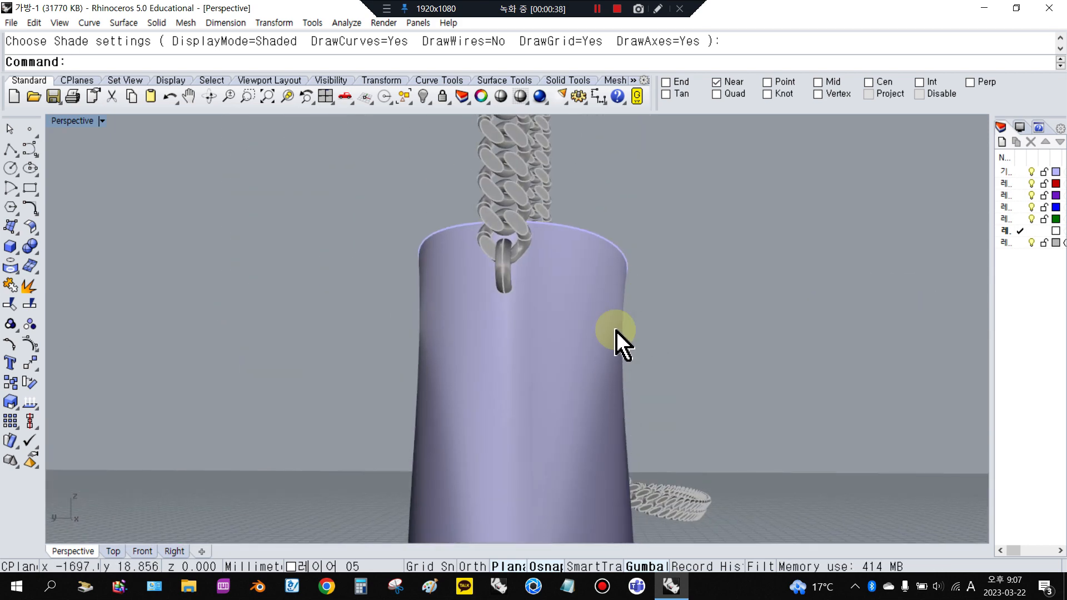
right_click_drag(528, 424, 732, 136)
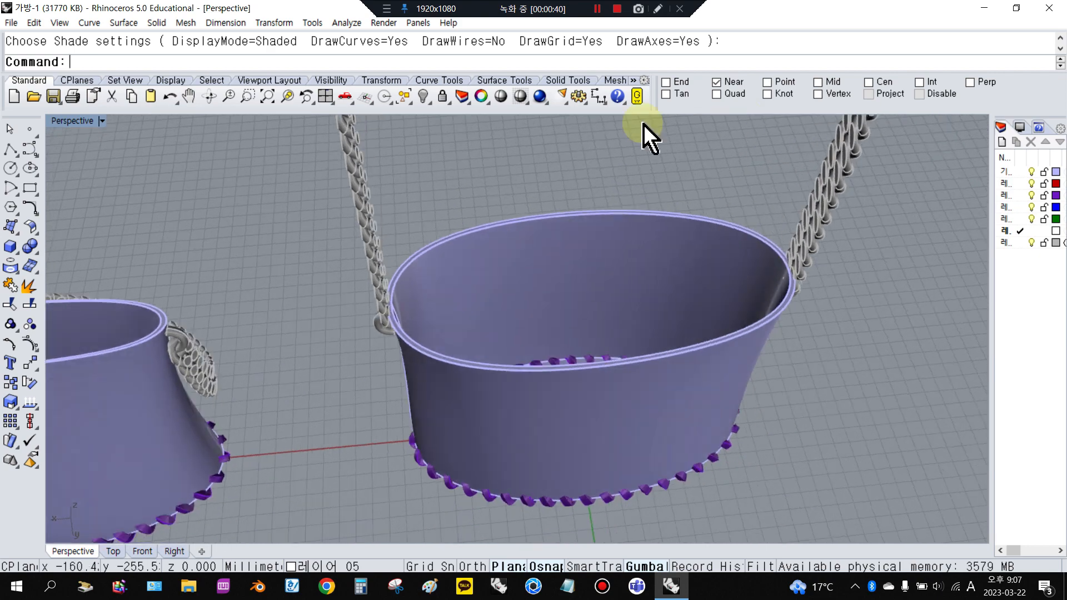
right_click_drag(745, 347, 761, 295)
right_click_drag(547, 348, 376, 421)
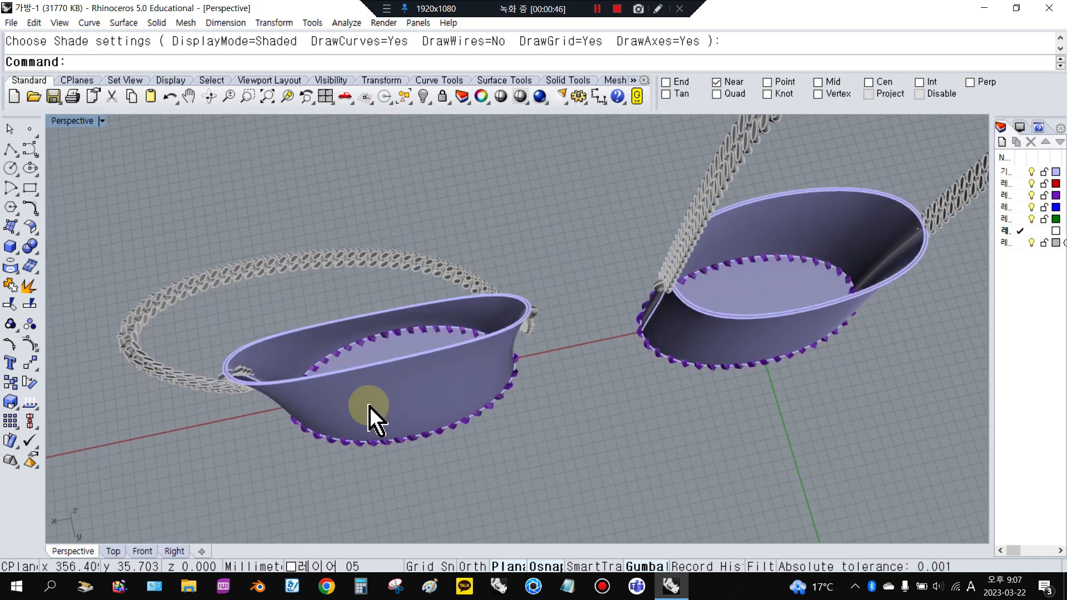
right_click_drag(337, 365, 324, 248)
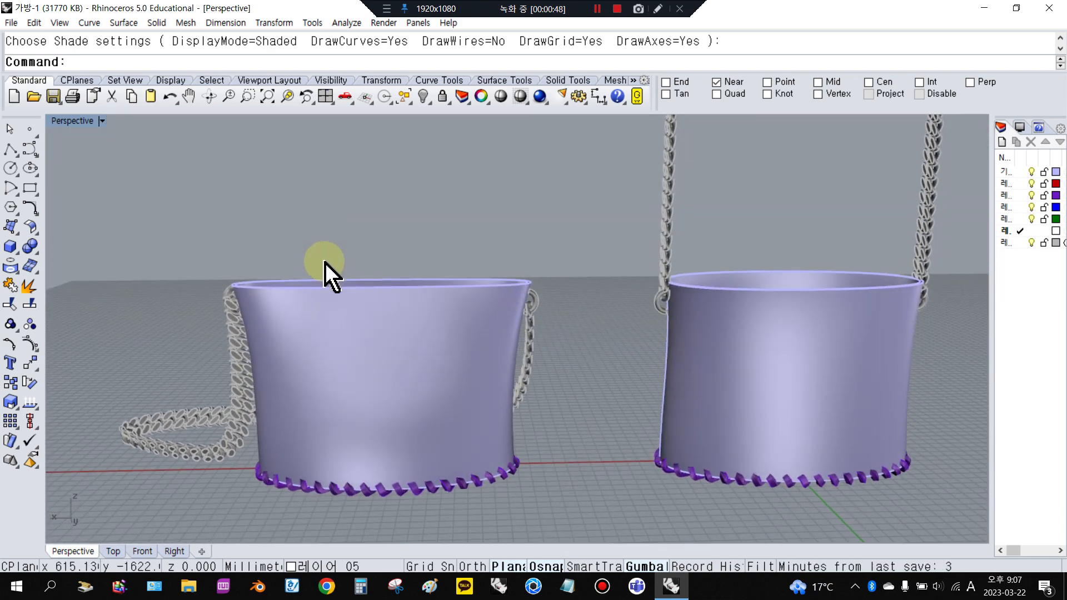
scroll(286, 343, "up", 4)
right_click_drag(281, 344, 190, 276)
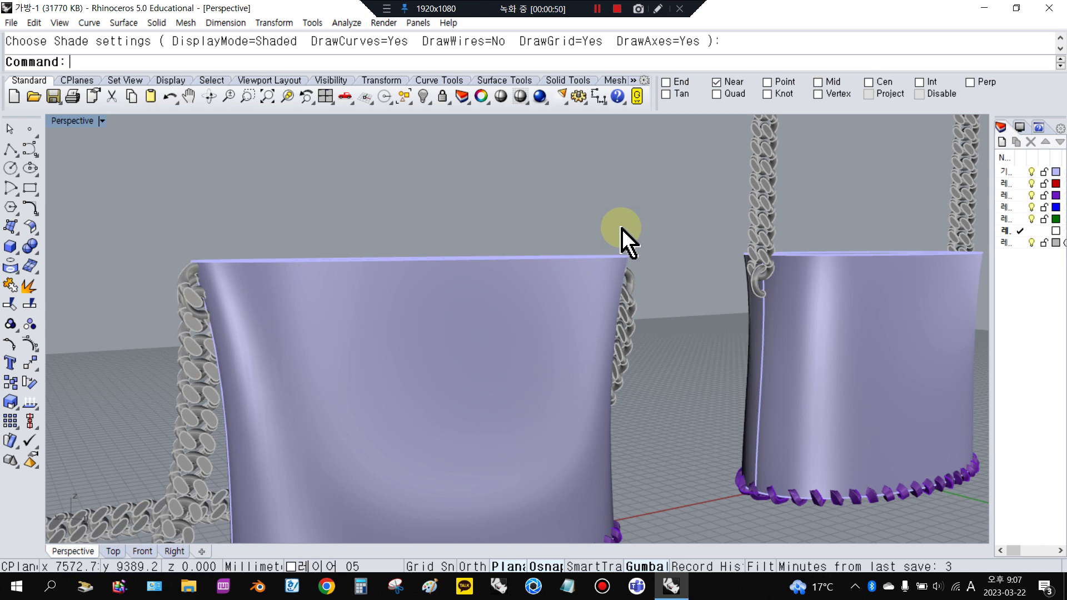
right_click_drag(626, 241, 428, 292)
right_click_drag(659, 261, 785, 259)
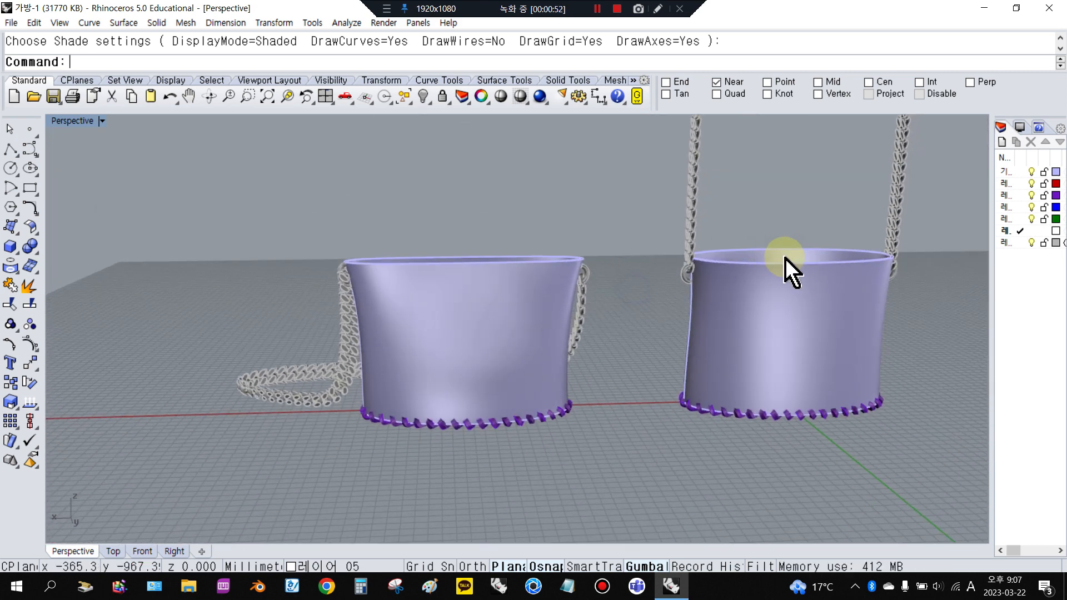
mouse_move(684, 291)
right_mouse_down()
mouse_move(693, 277)
mouse_move(696, 288)
right_mouse_up()
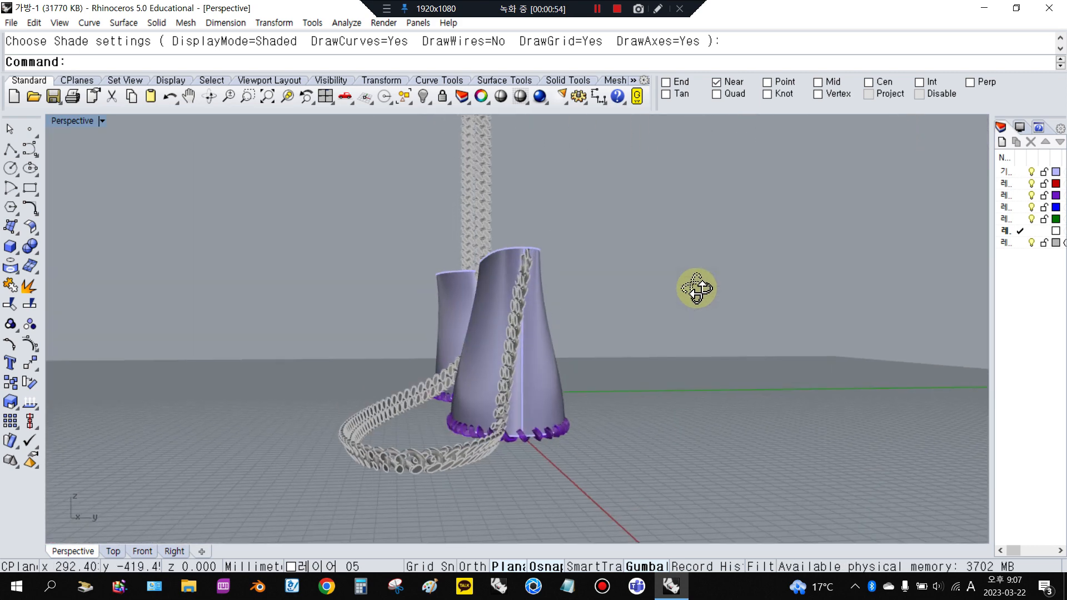
right_click_drag(443, 384, 317, 369)
right_click_drag(545, 336, 669, 222)
scroll(639, 219, "down", 8)
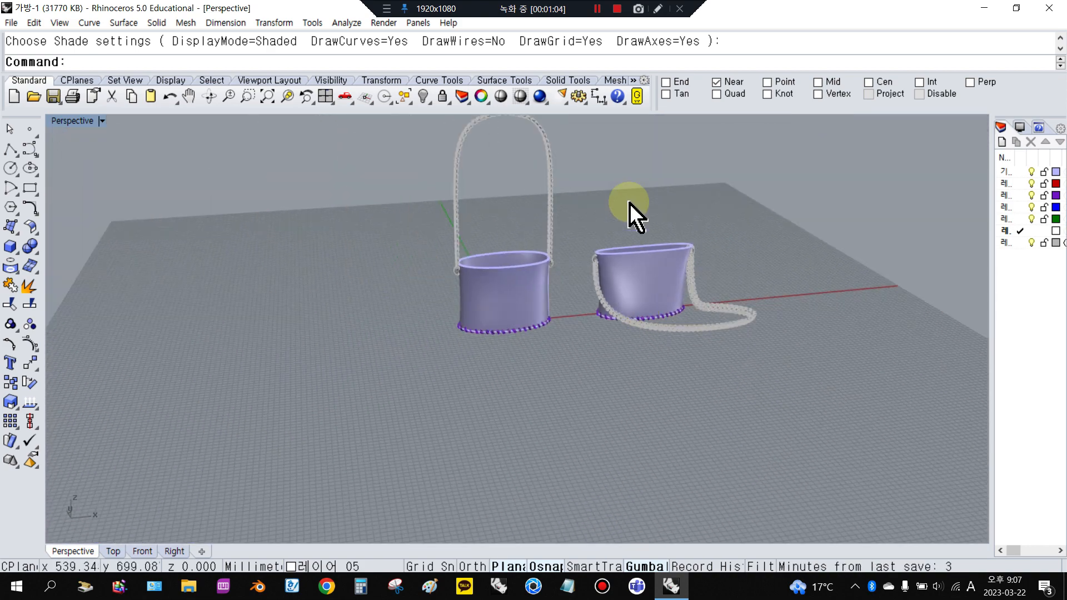
scroll(556, 320, "down", 4)
scroll(619, 151, "up", 4)
scroll(585, 340, "up", 2)
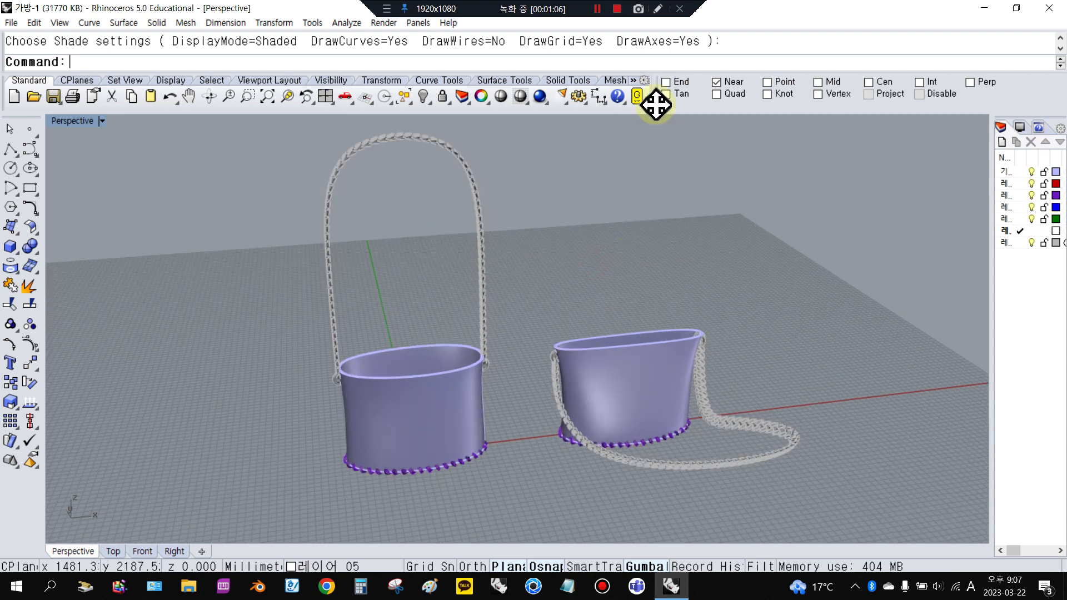
- Show all hidden objects and turn off the grey chain layer to expose the strap's guide curve
left_click(423, 97)
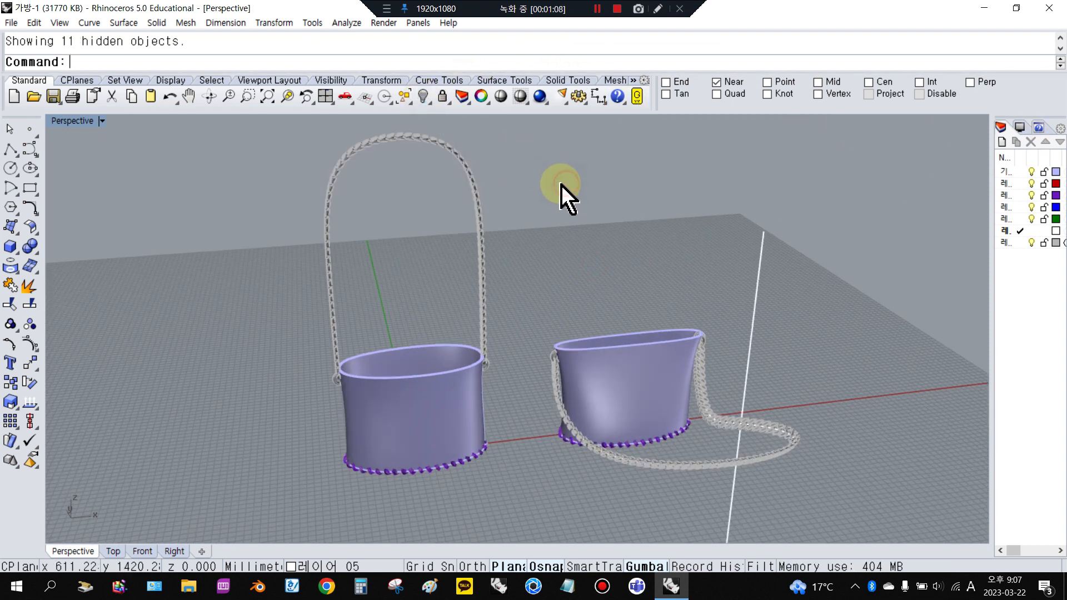
scroll(564, 191, "down", 3)
left_click(1032, 243)
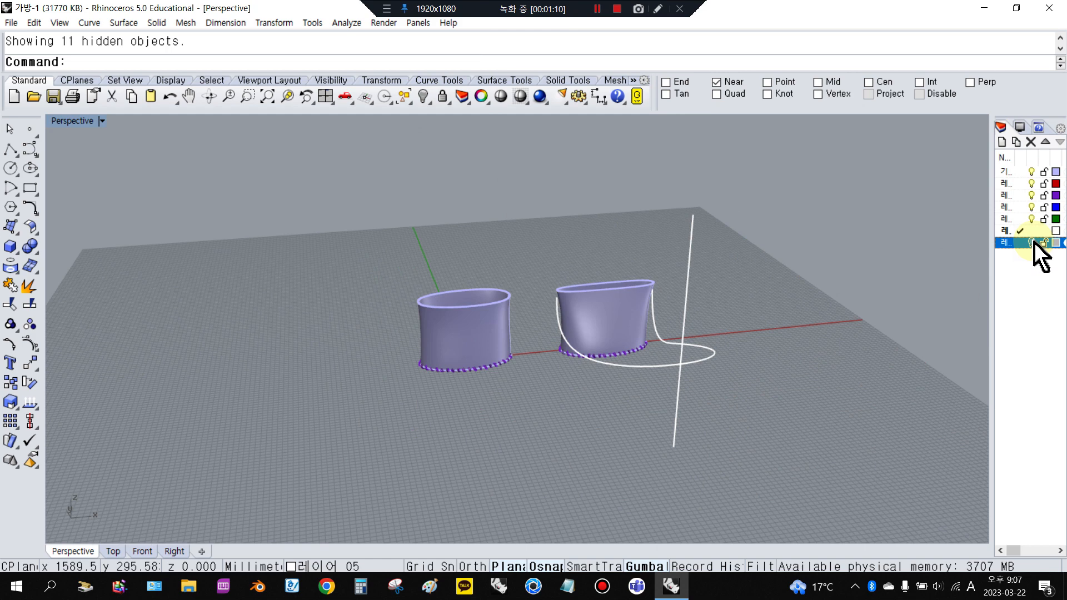
scroll(631, 341, "up", 3)
left_click(471, 299)
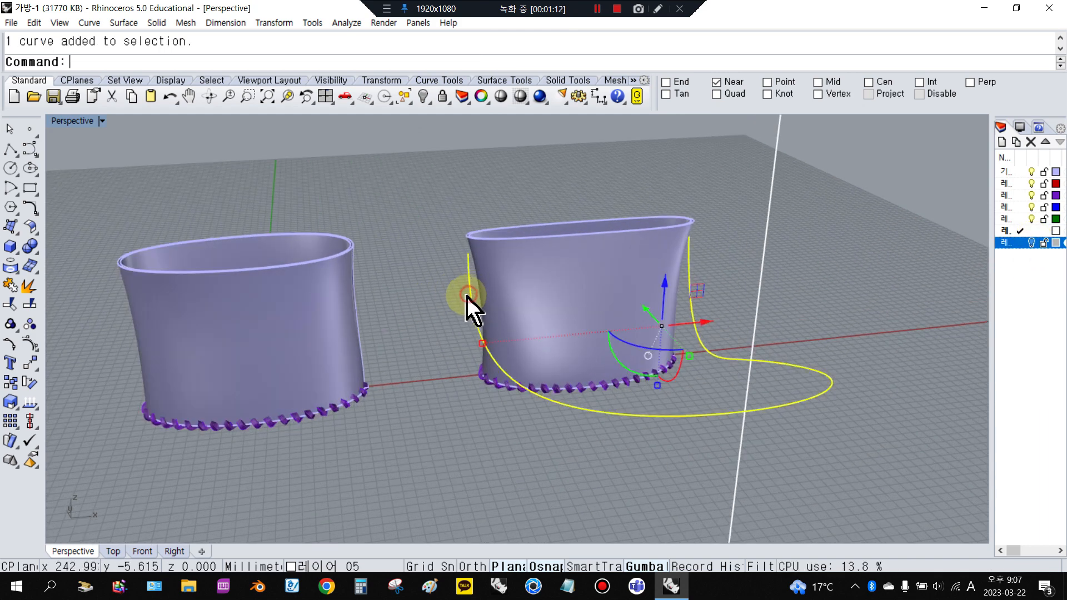
right_click_drag(484, 255, 437, 217)
left_click(437, 217)
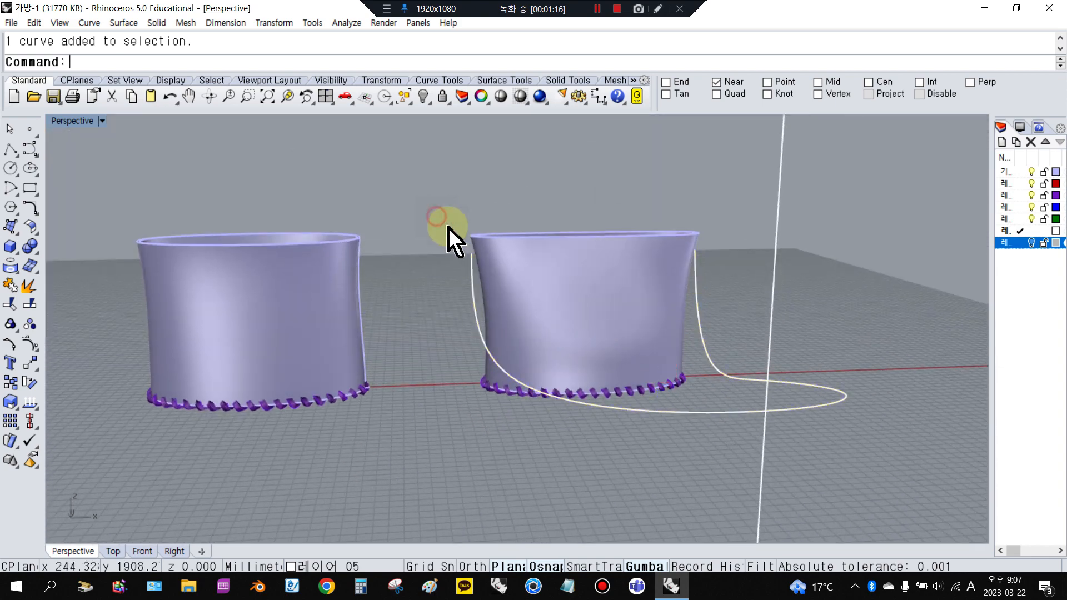
- Turn off the purple stitching layer and set the lavender default layer's colour to Black
scroll(607, 252, "down", 2)
right_click_drag(603, 364, 595, 383)
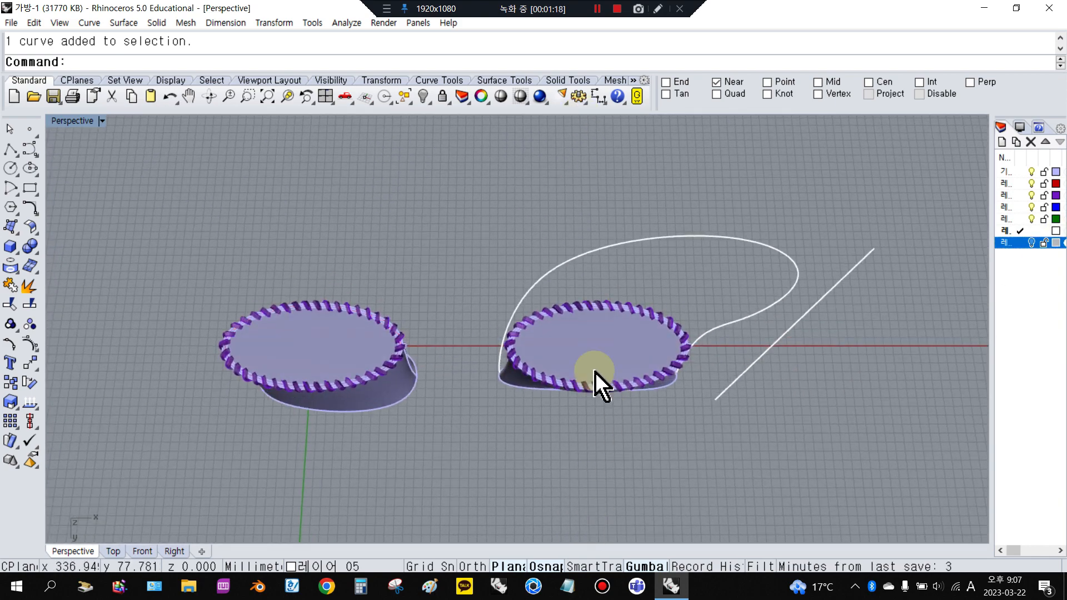
left_click(1031, 195)
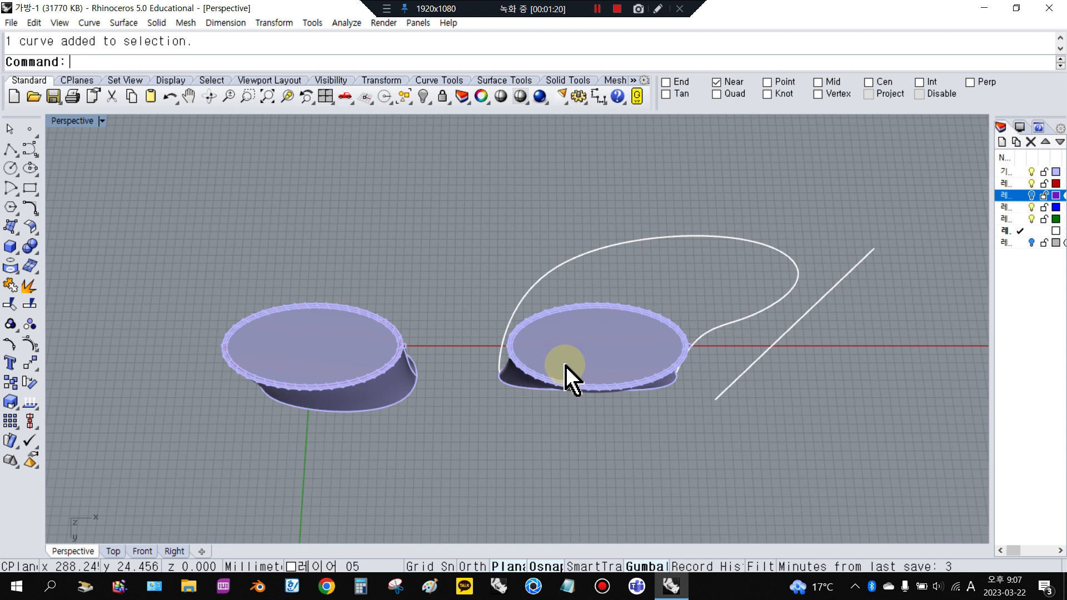
scroll(556, 364, "up", 6)
right_click_drag(538, 369, 512, 267)
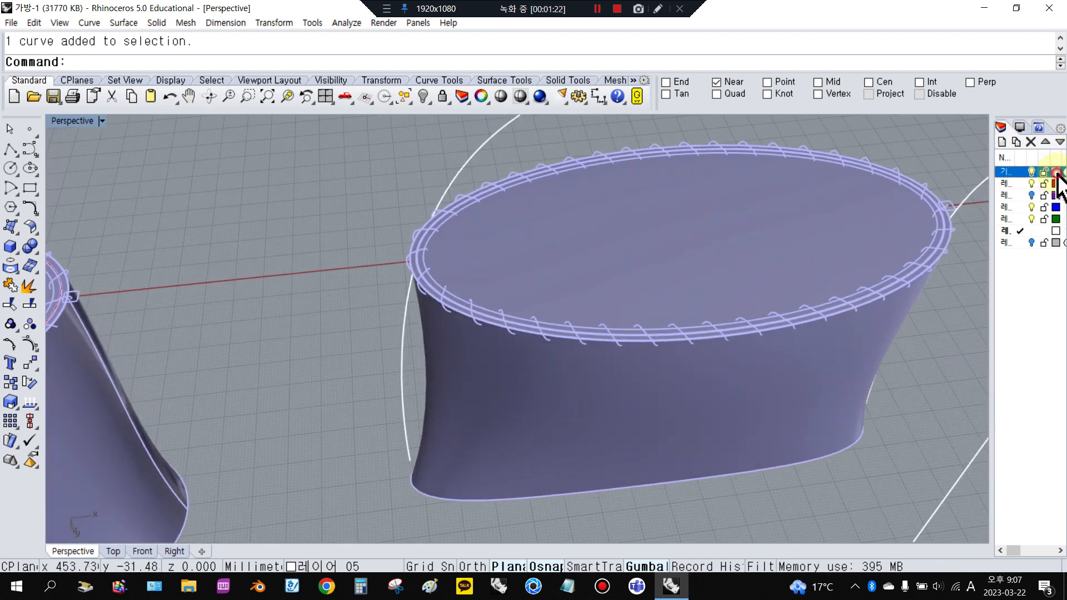
left_click(1056, 173)
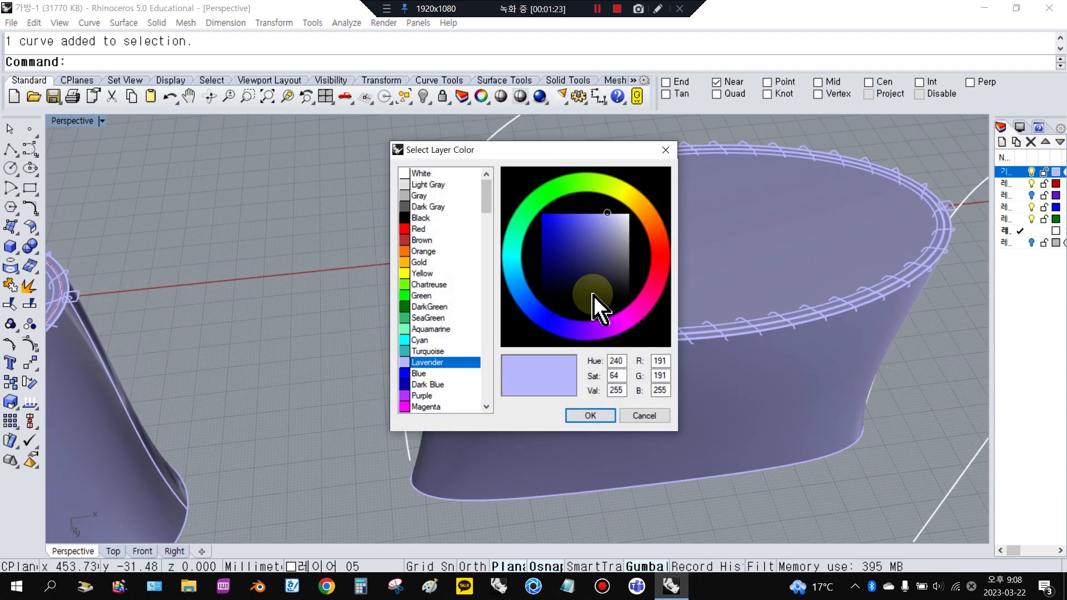
left_click(406, 218)
left_click(592, 416)
- Hide the flared bag body together with its strap guide curve and the nearby straight line
scroll(667, 269, "down", 10)
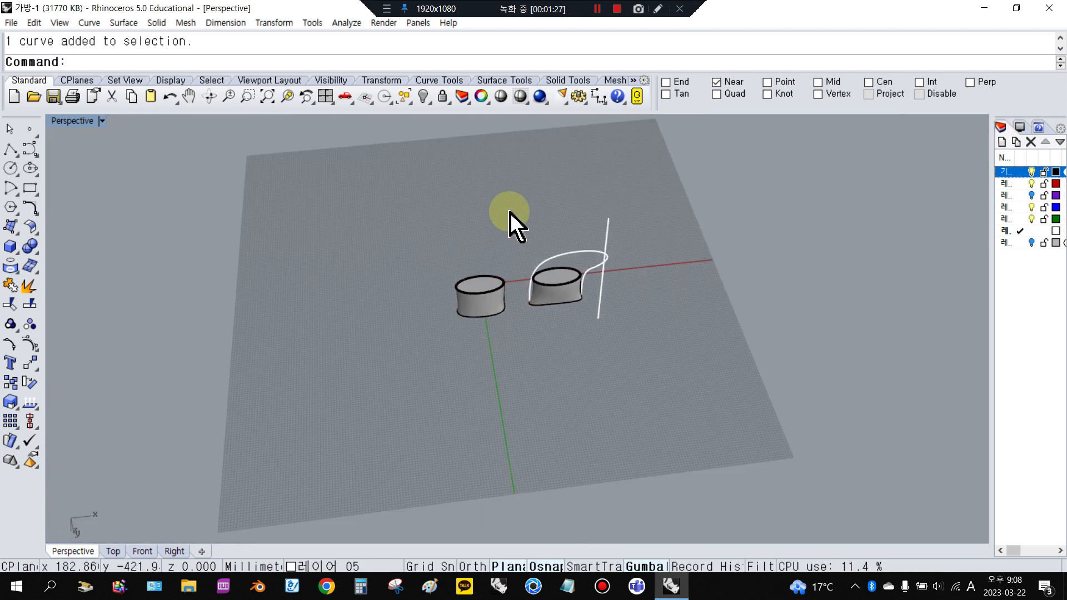
left_click_drag(509, 213, 739, 363)
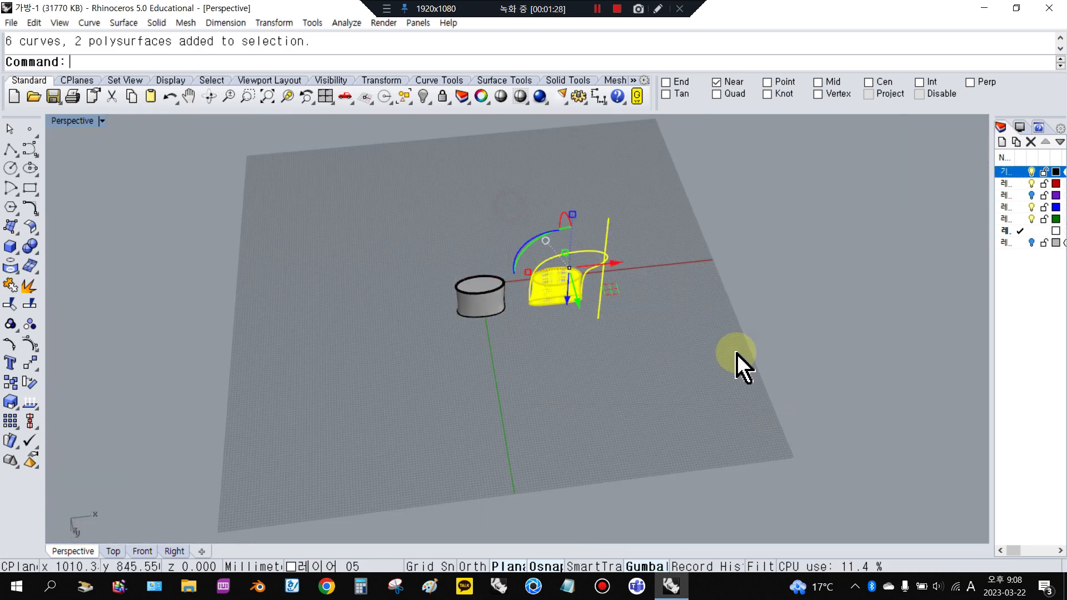
left_click(423, 96)
- Delete the remaining bag's oval base and body polysurfaces, leaving only the base curves
scroll(484, 281, "up", 12)
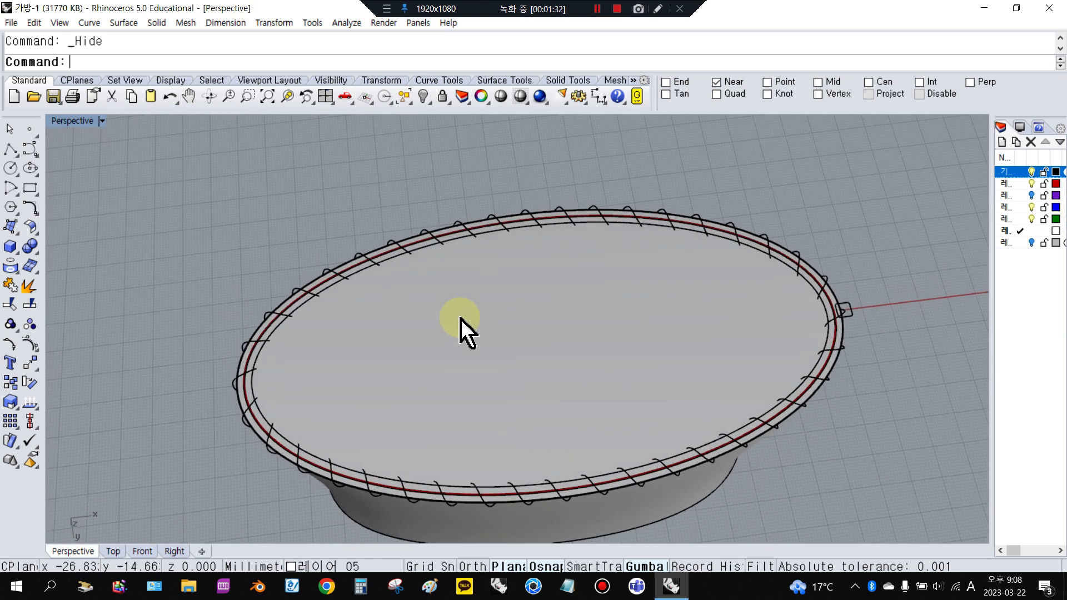
left_click(460, 318)
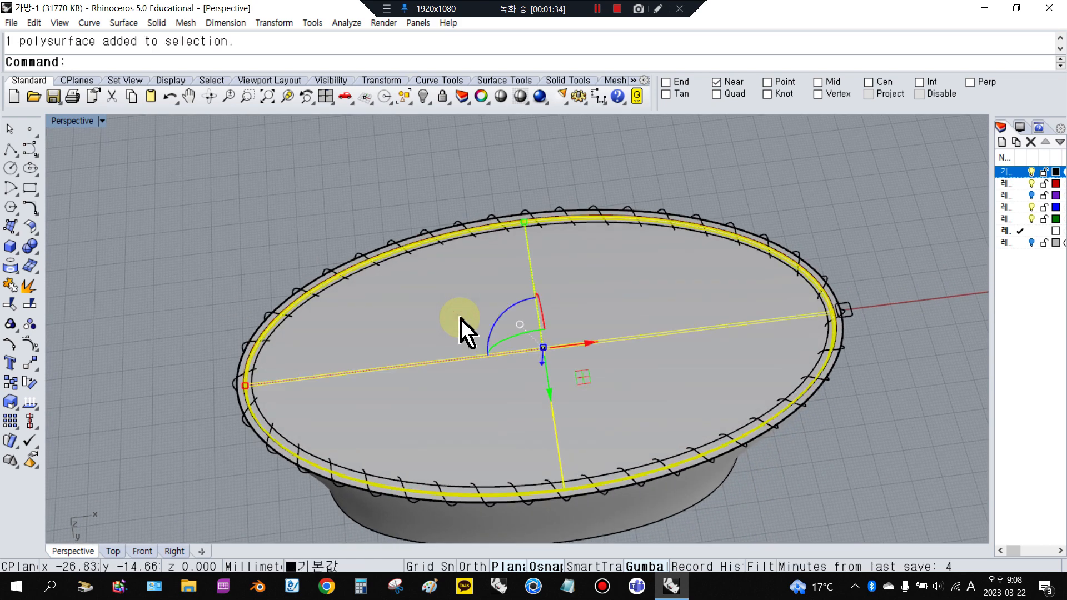
key("Delete")
left_click(461, 319)
key("Delete")
- Move the spiral stitching curve vertically down, away from the oval base curves
right_click_drag(477, 252, 507, 124)
right_click_drag(384, 517, 401, 435, "shift")
scroll(401, 431, "up", 7)
right_click_drag(393, 393, 411, 364)
left_click(441, 418)
scroll(466, 367, "down", 5)
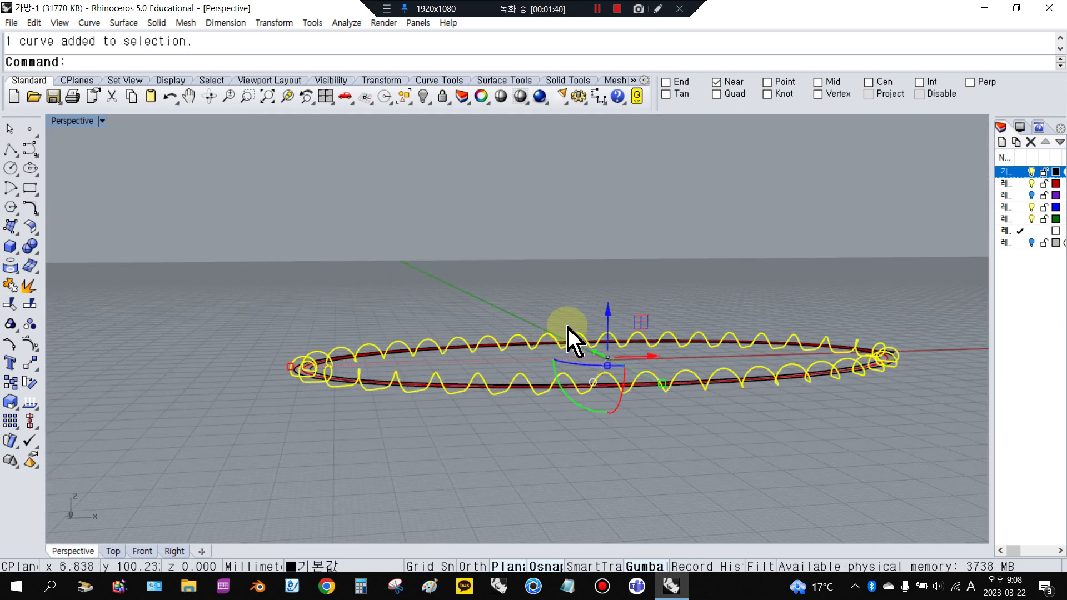
scroll(610, 312, "down", 4)
left_click_drag(610, 309, 607, 510)
scroll(429, 361, "up", 6)
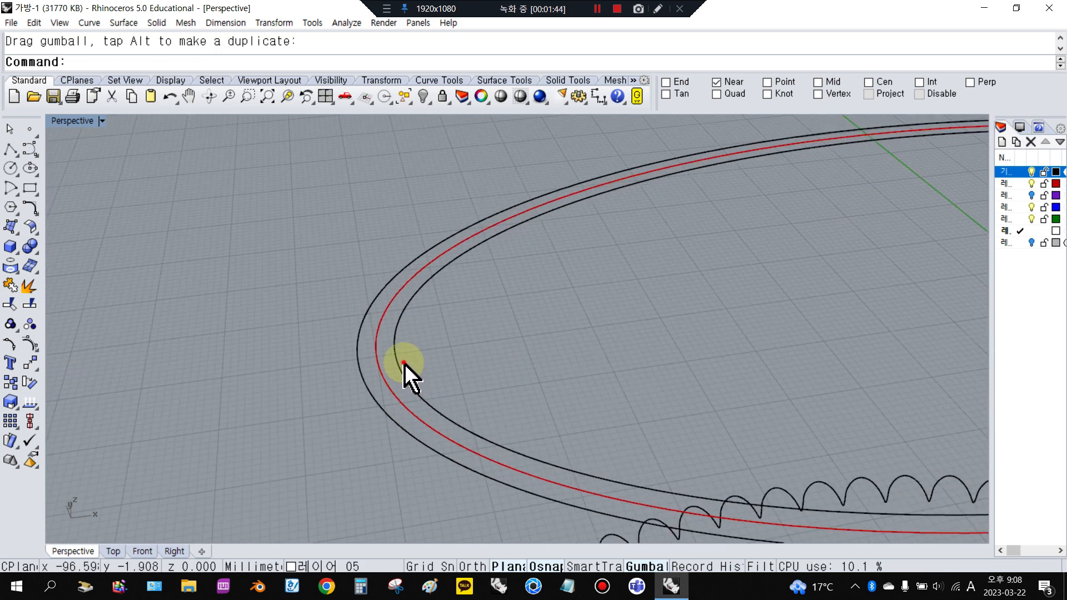
- Examine the inner, middle and outer oval curves of the base one by one
left_click(395, 364)
left_click(376, 343)
left_click(359, 342)
left_click(447, 326)
- Switch to the four-viewport layout and hide the spiral stitching curve, leaving the three base ovals
double_click(73, 121)
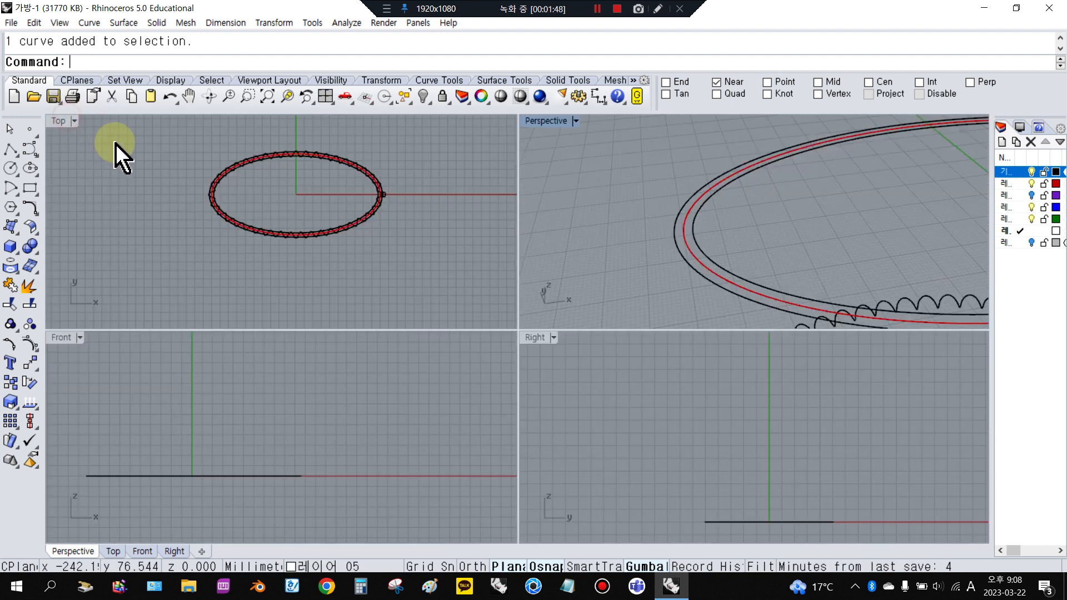
left_click(821, 325)
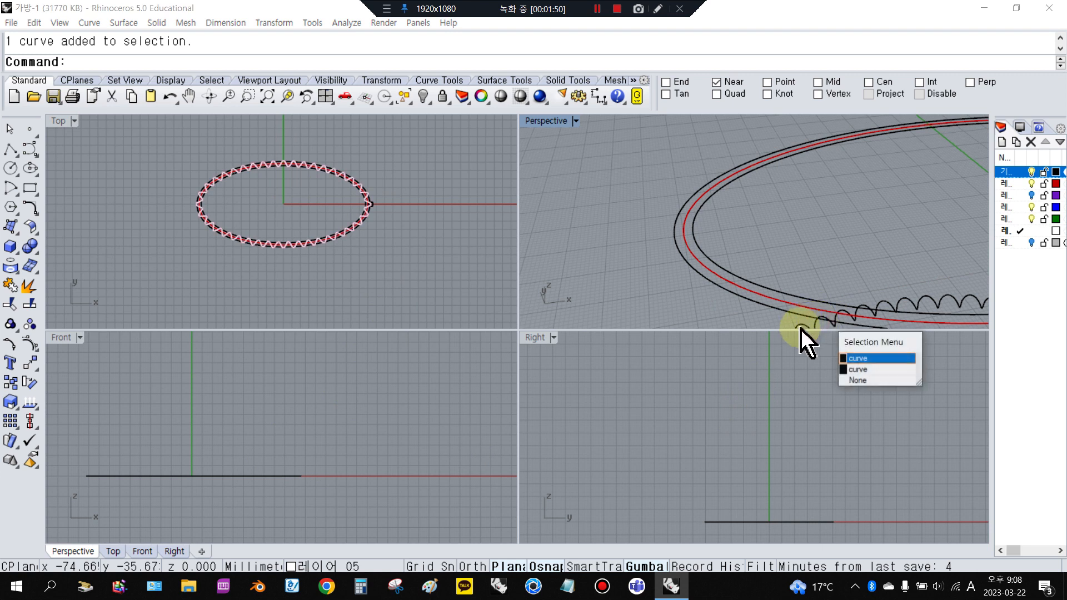
left_click(901, 300)
left_click(423, 96)
scroll(389, 223, "up", 8)
left_click(410, 241)
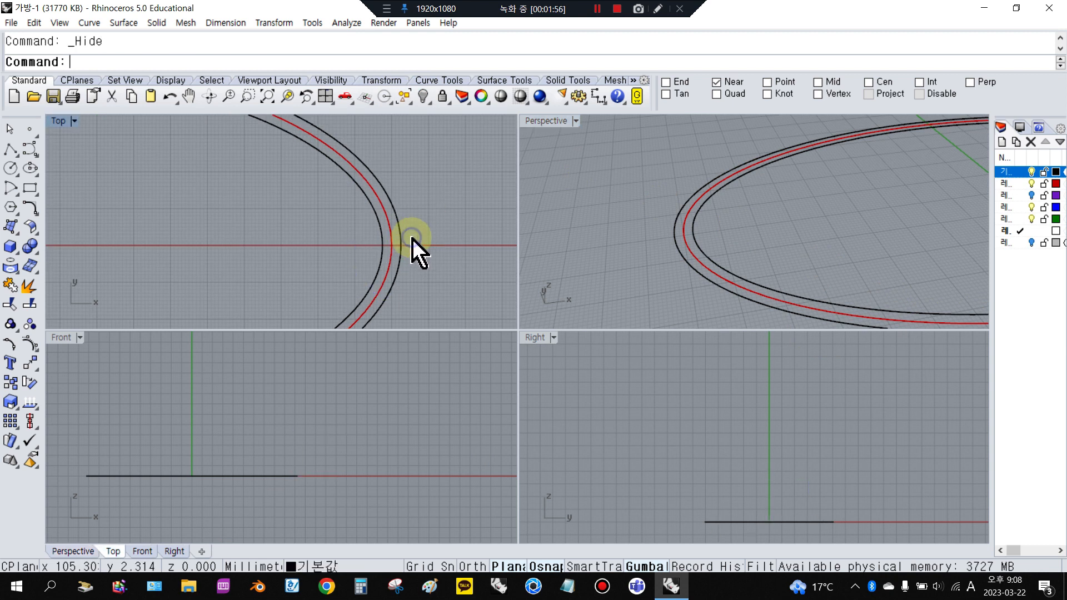
- Measure the middle oval's full length in the maximized Top viewport, enabling the Quad snap to pick its two end quadrants
left_click(377, 219)
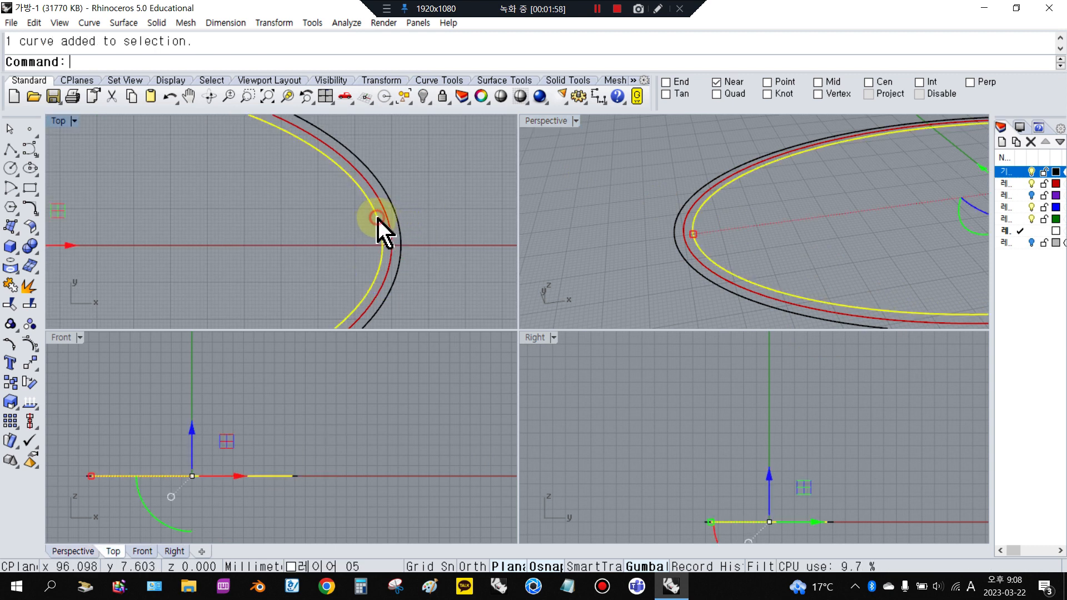
left_click(407, 205)
double_click(59, 121)
scroll(542, 181, "down", 12)
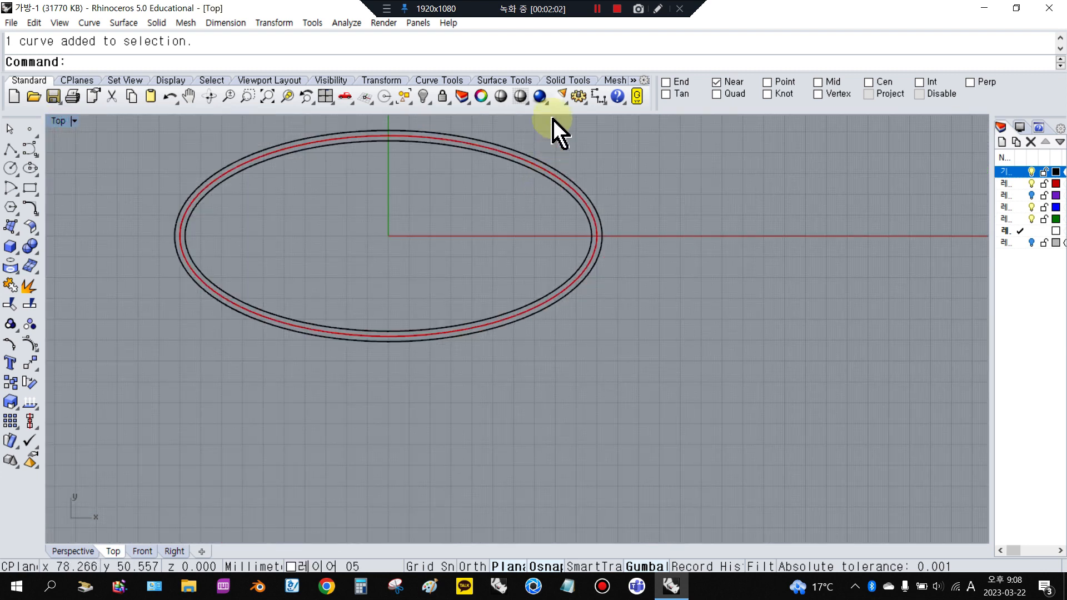
left_click(595, 95)
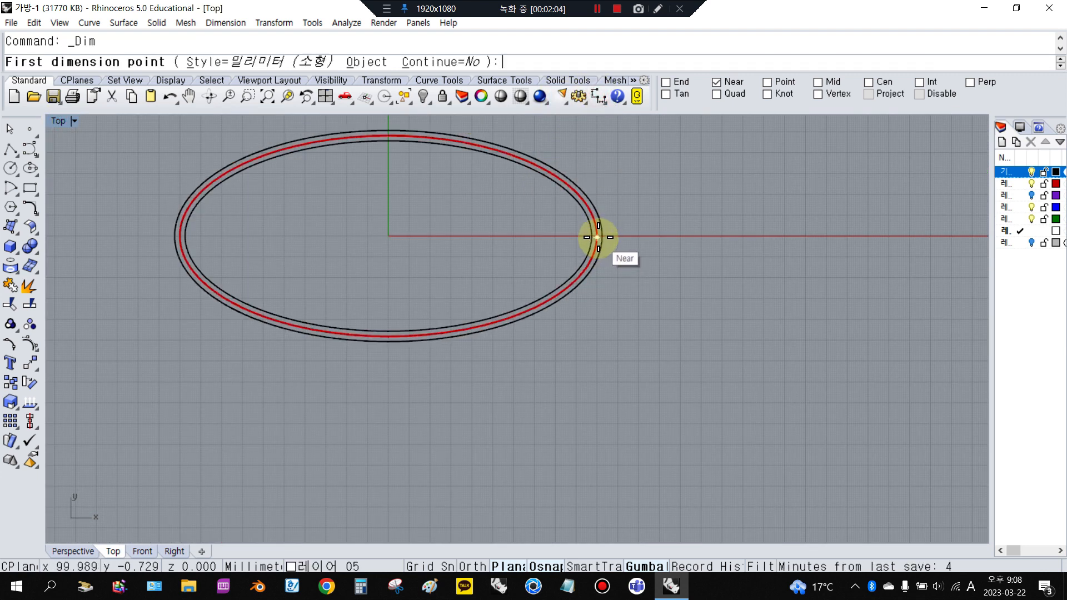
left_click(729, 94)
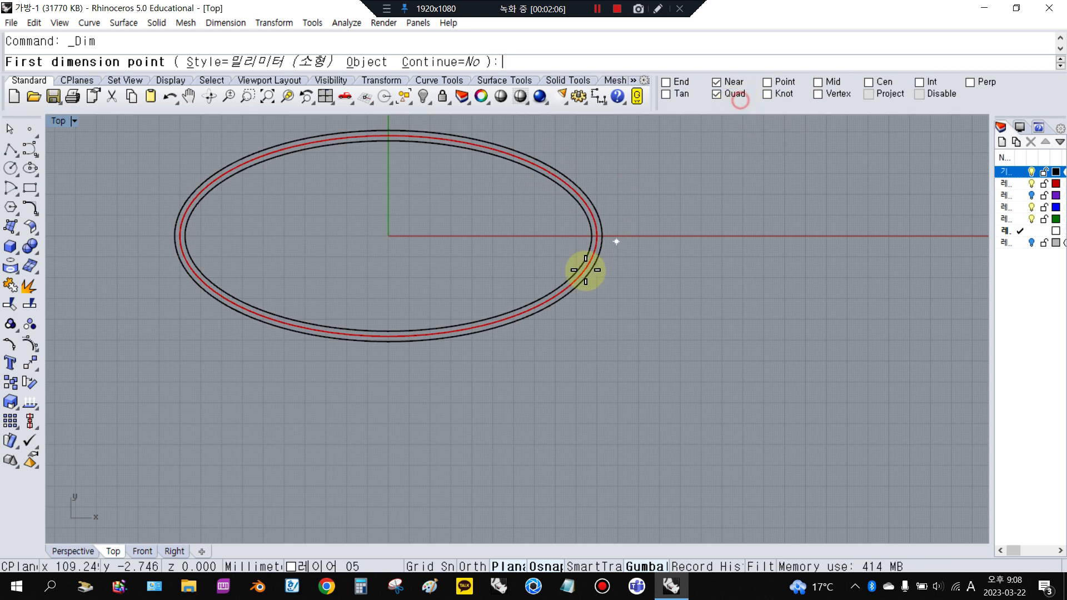
left_click(597, 235)
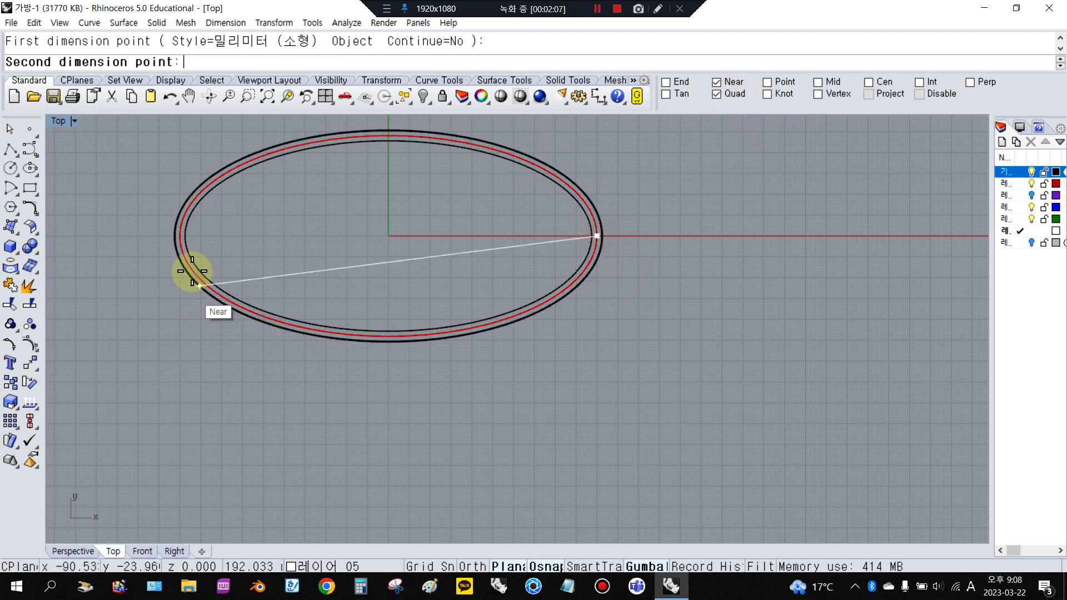
left_click(180, 236)
scroll(242, 367, "up", 3)
scroll(252, 316, "down", 3)
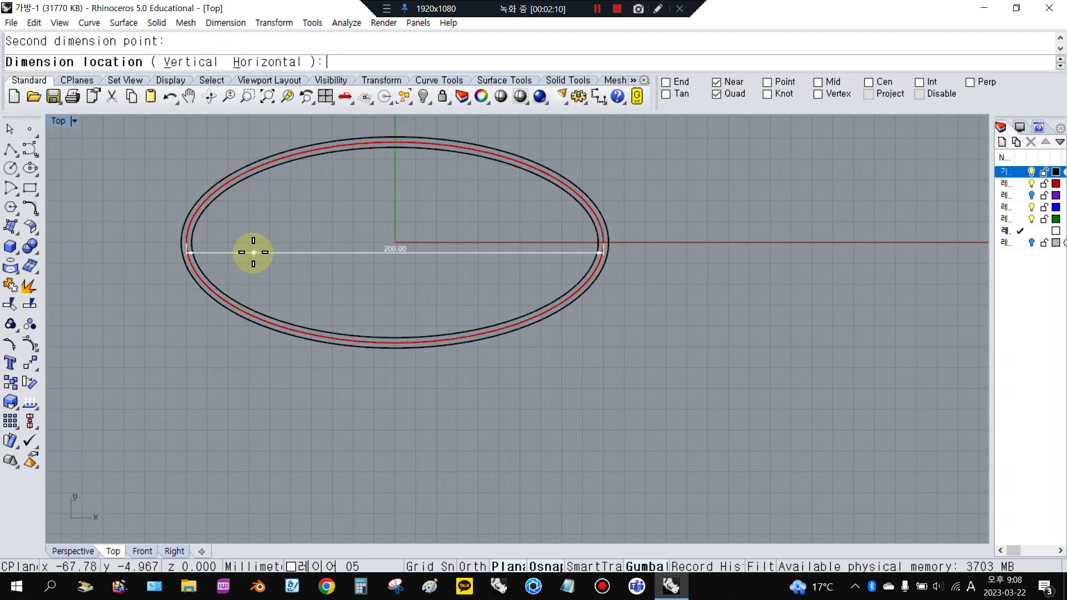
scroll(272, 247, "up", 2)
scroll(287, 244, "up", 2)
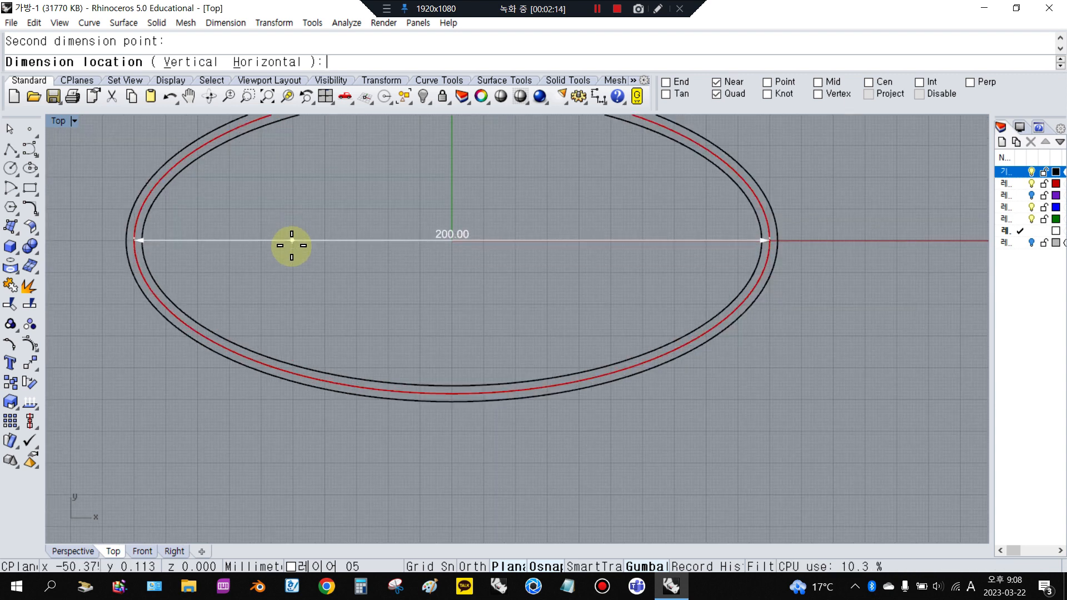
key("Escape")
- Lock all three base ovals as tracing references
scroll(476, 305, "down", 2)
scroll(195, 267, "up", 1)
scroll(195, 266, "up", 1)
left_click(186, 270)
scroll(189, 286, "down", 1)
scroll(307, 222, "up", 1)
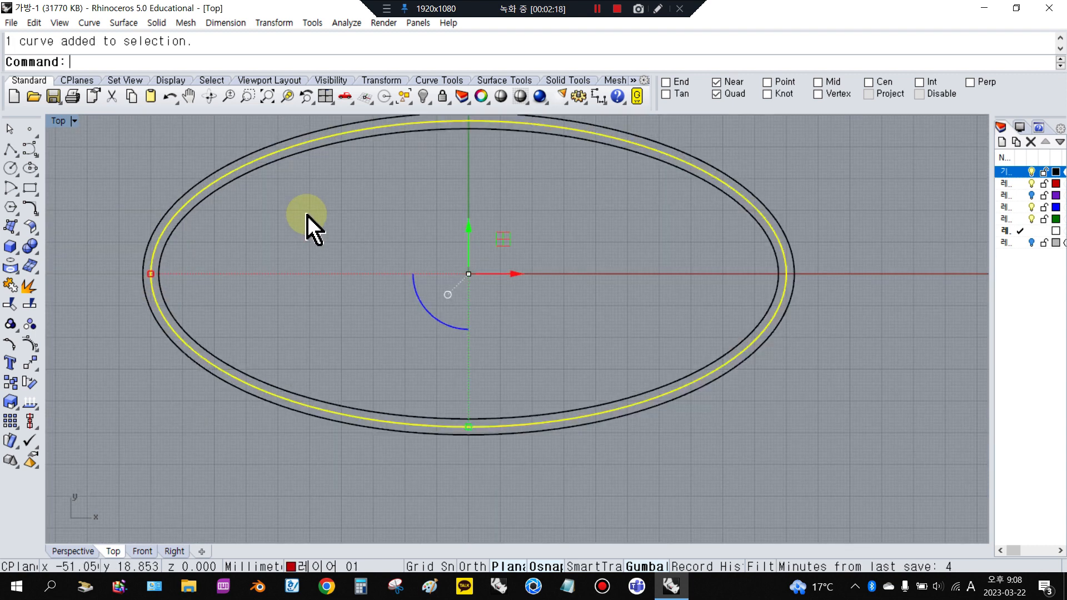
scroll(324, 230, "down", 4)
left_click_drag(178, 144, 711, 404)
left_click(442, 98)
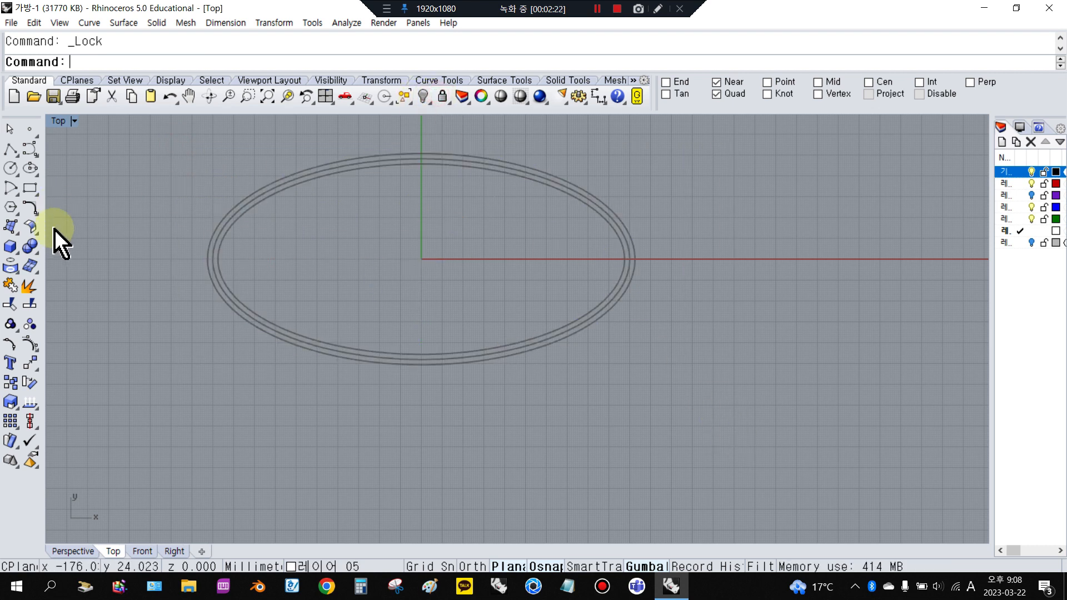
- Draw an ellipse centred at origin 0 with a 100 mm first half-axis along X and its second axis ending at the locked middle oval's quadrant
left_click(31, 172)
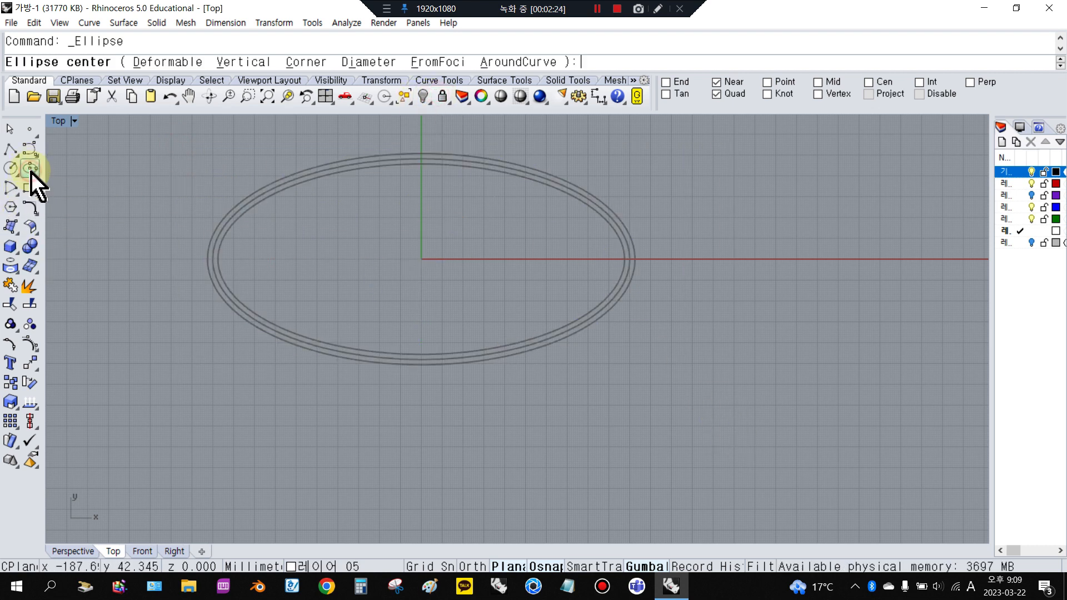
right_click(130, 156)
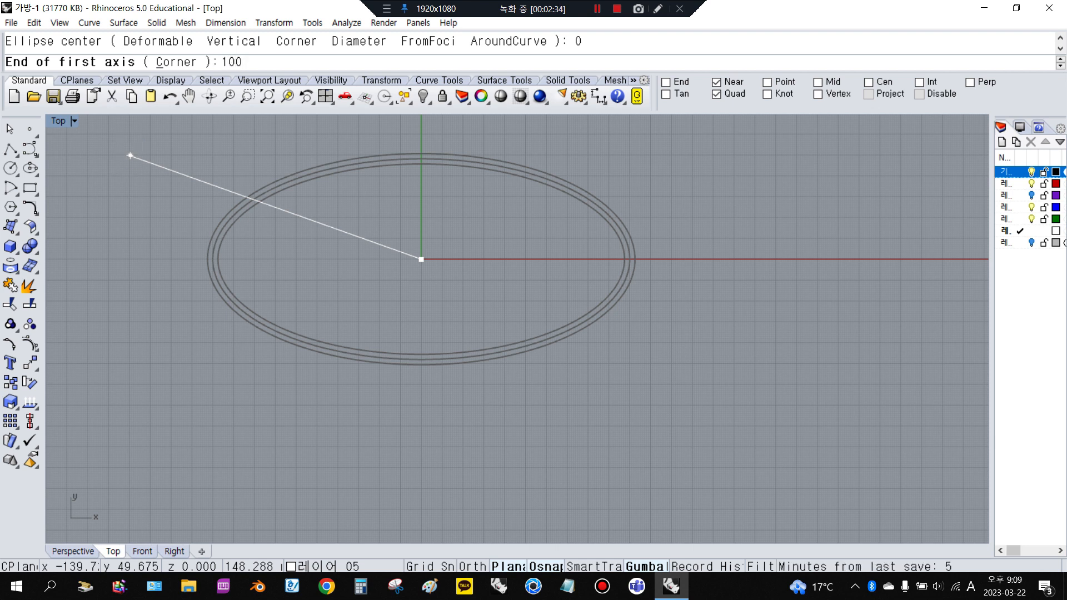
right_click(130, 155)
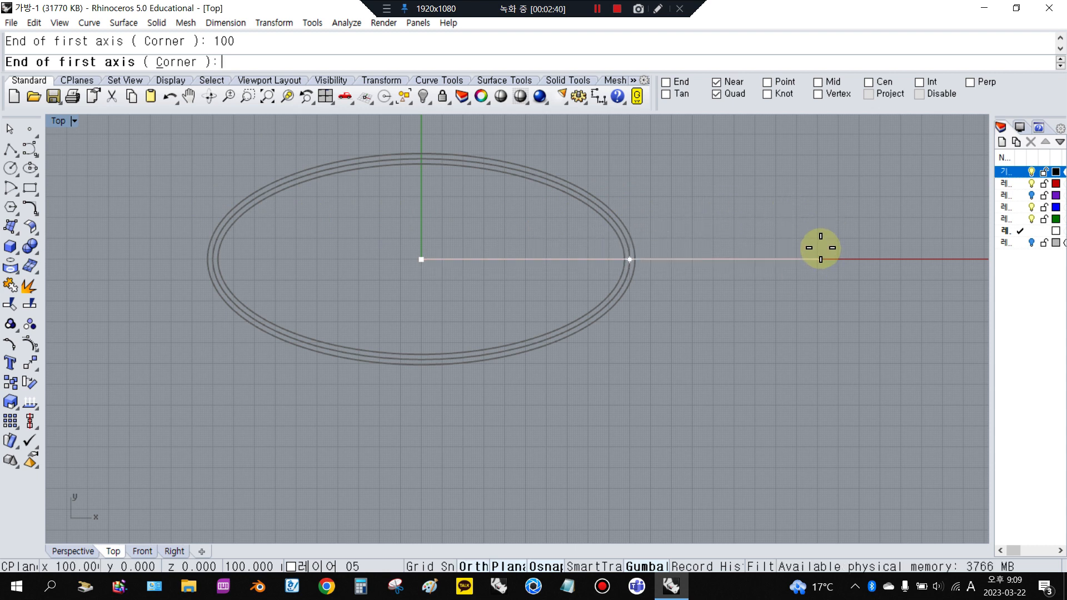
left_click(821, 248)
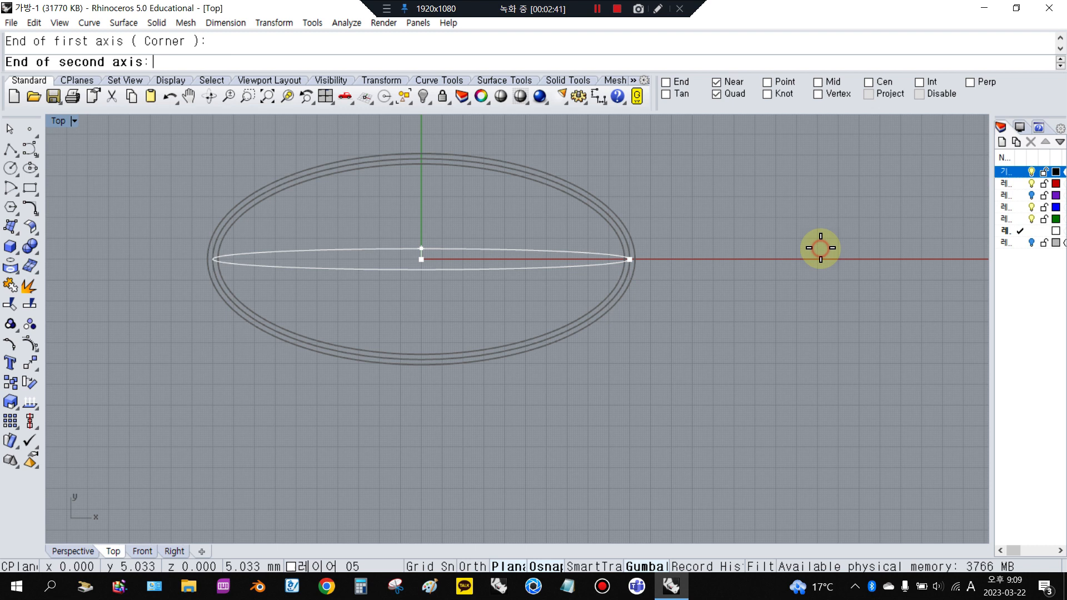
left_click(421, 361)
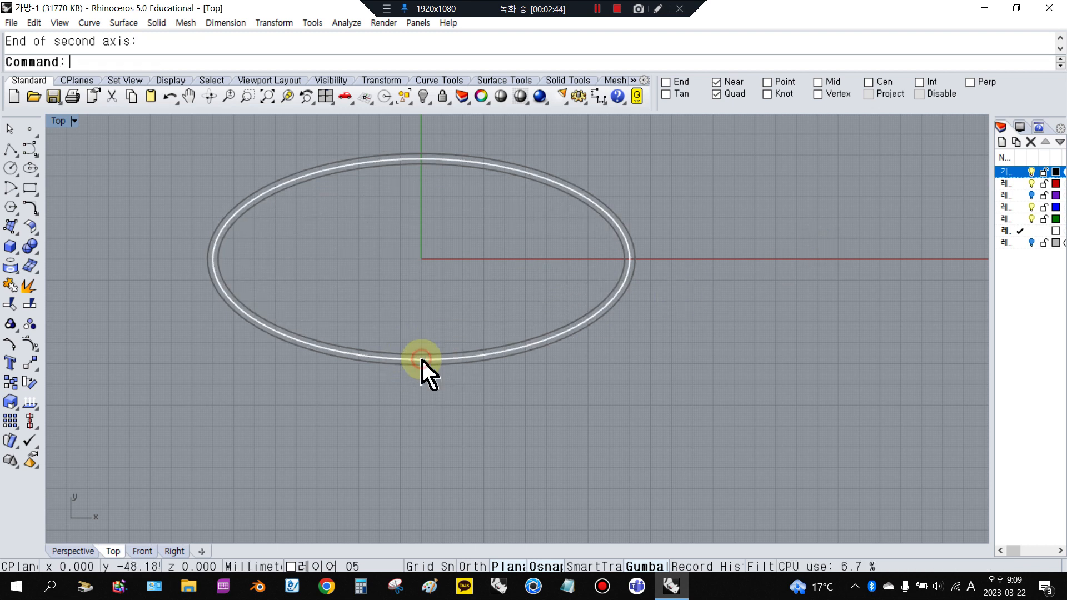
- Measure the gap between the middle and outer ovals along the Y axis
left_click(480, 164)
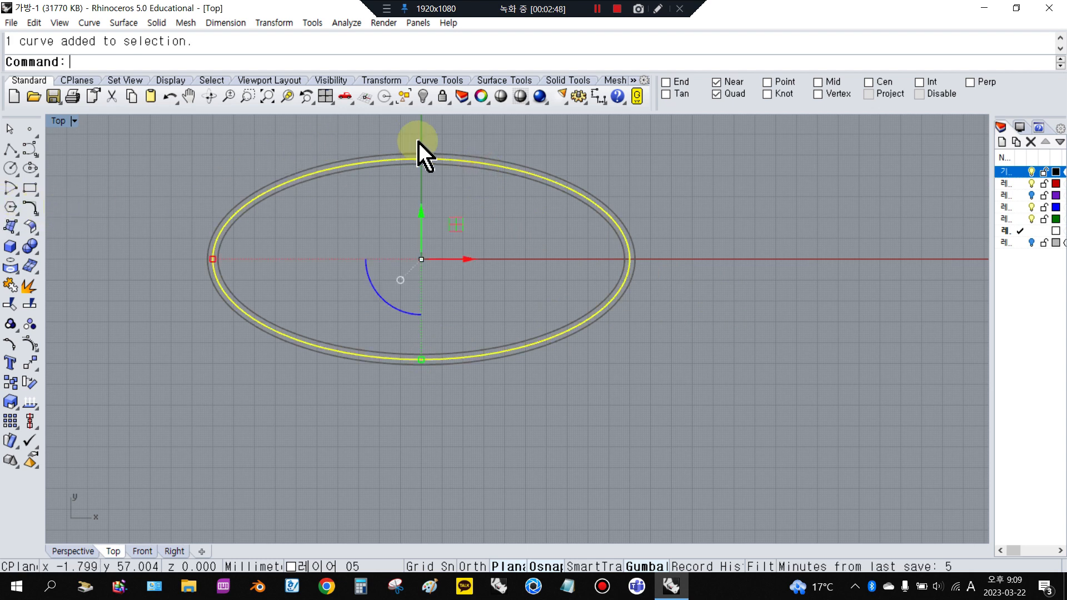
scroll(427, 158, "up", 5)
left_click(599, 97)
left_click(429, 197)
left_click(429, 179)
scroll(431, 179, "down", 2)
key("Escape")
- Offset the new ellipse by 2.5 mm to both sides
left_click(34, 219)
left_click(34, 211)
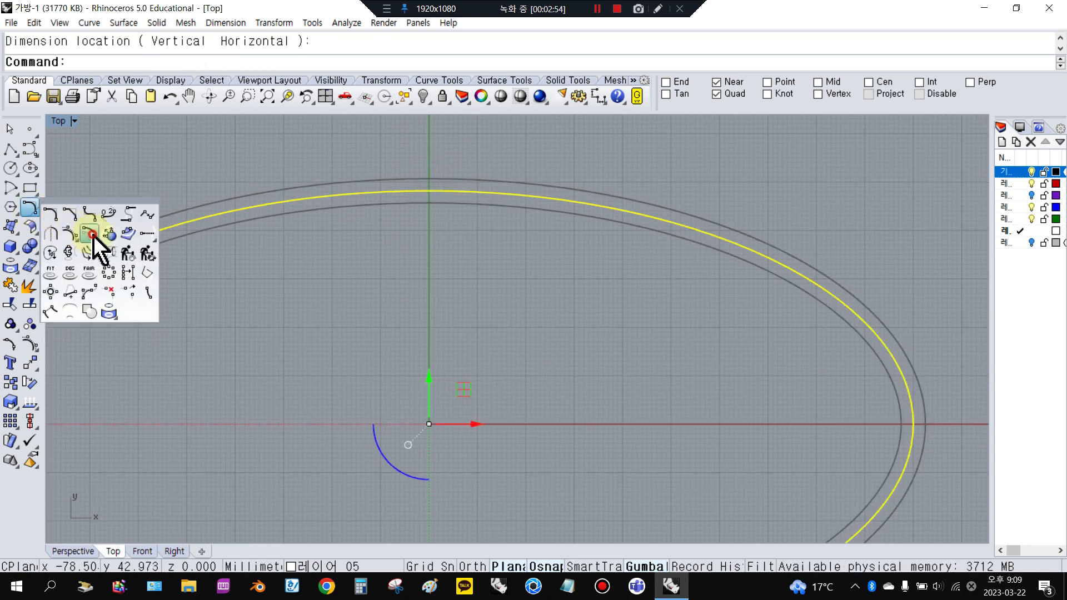
left_click(89, 234)
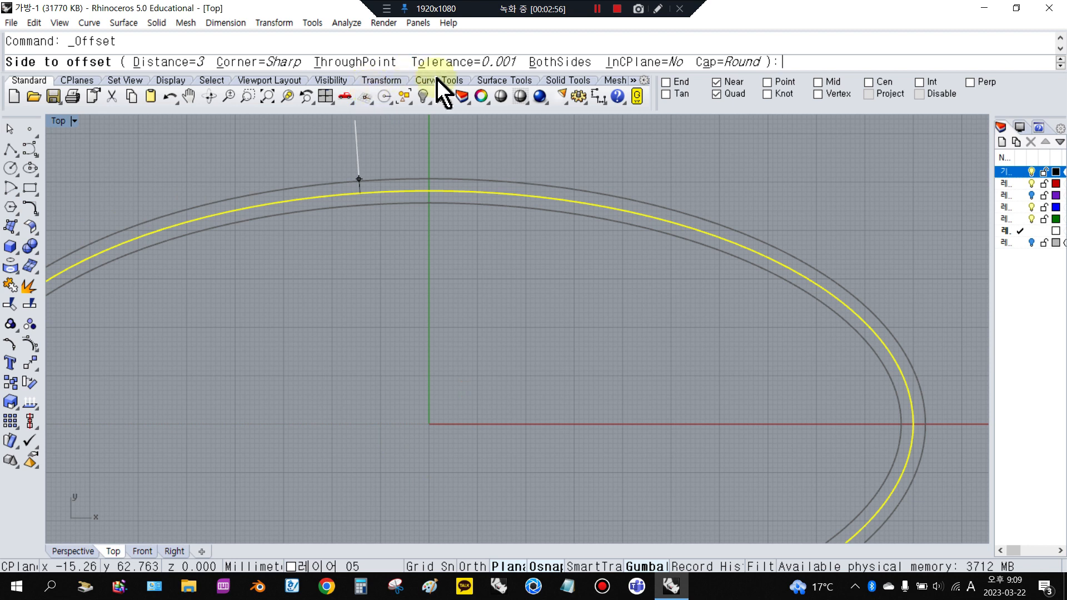
left_click(168, 61)
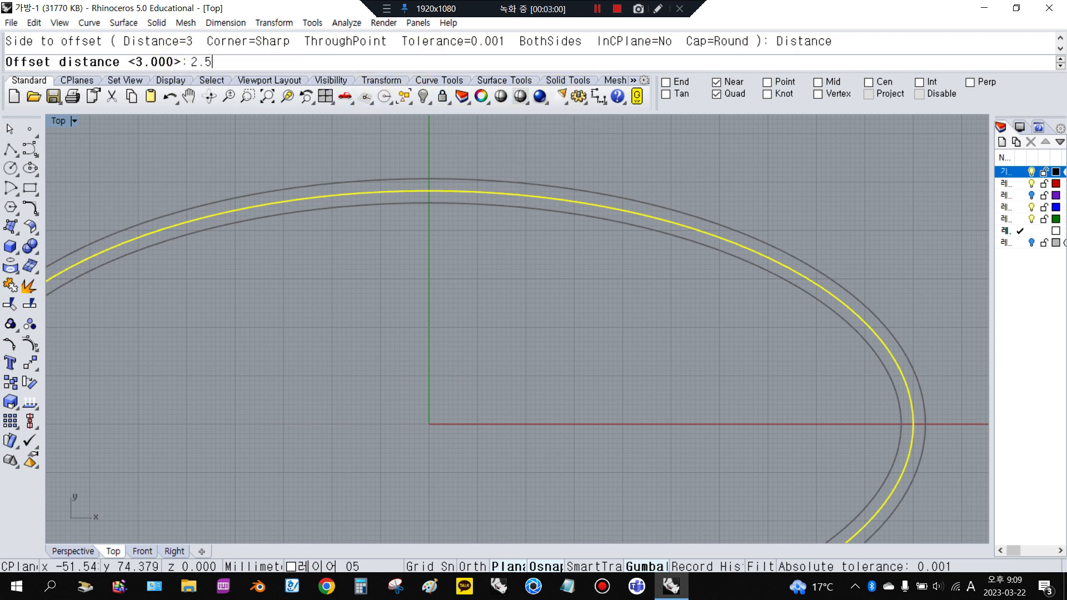
type("2.5")
key("Return")
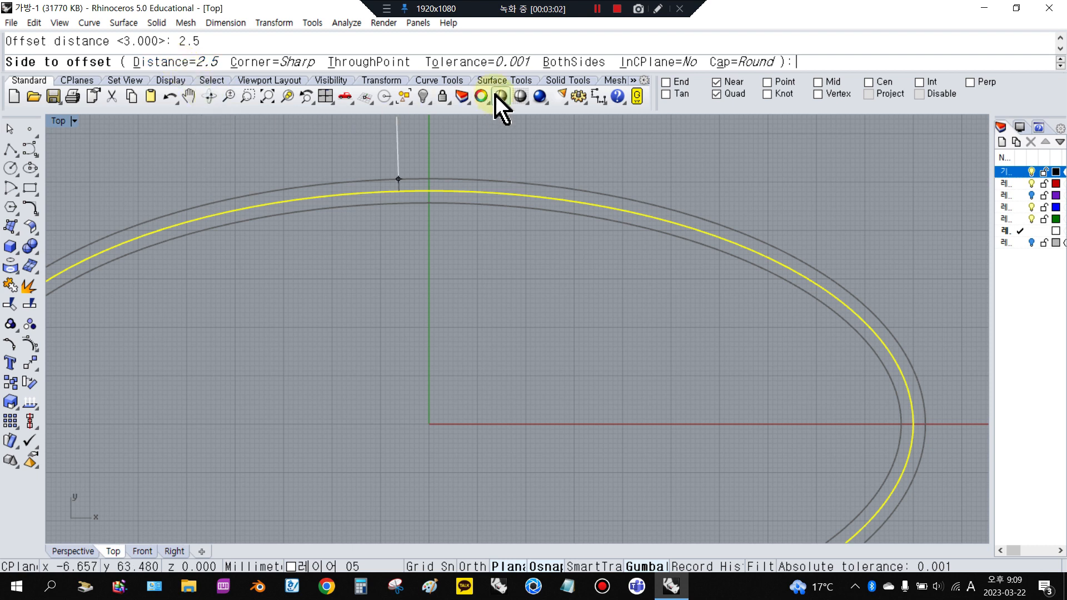
left_click(568, 63)
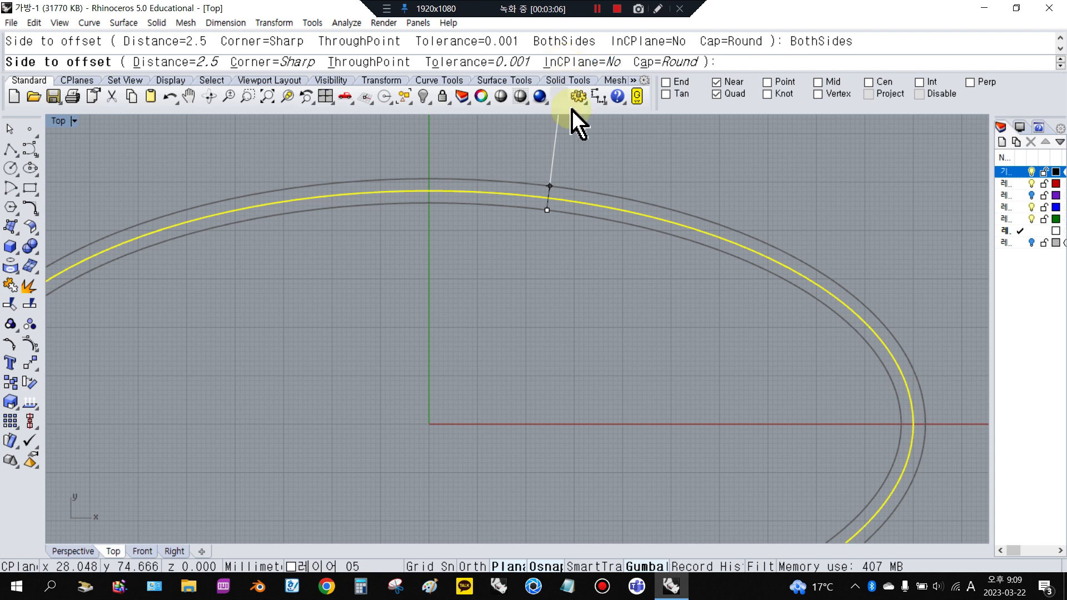
left_click(550, 163)
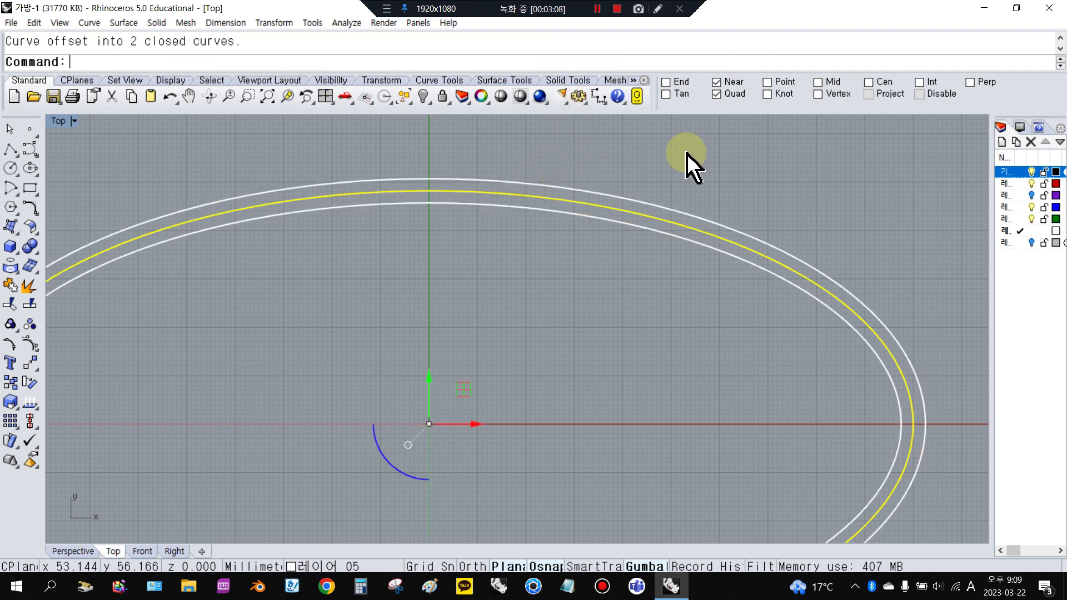
key("Escape")
- Move the middle ellipse to the red layer 레이어 01
scroll(681, 161, "down", 3)
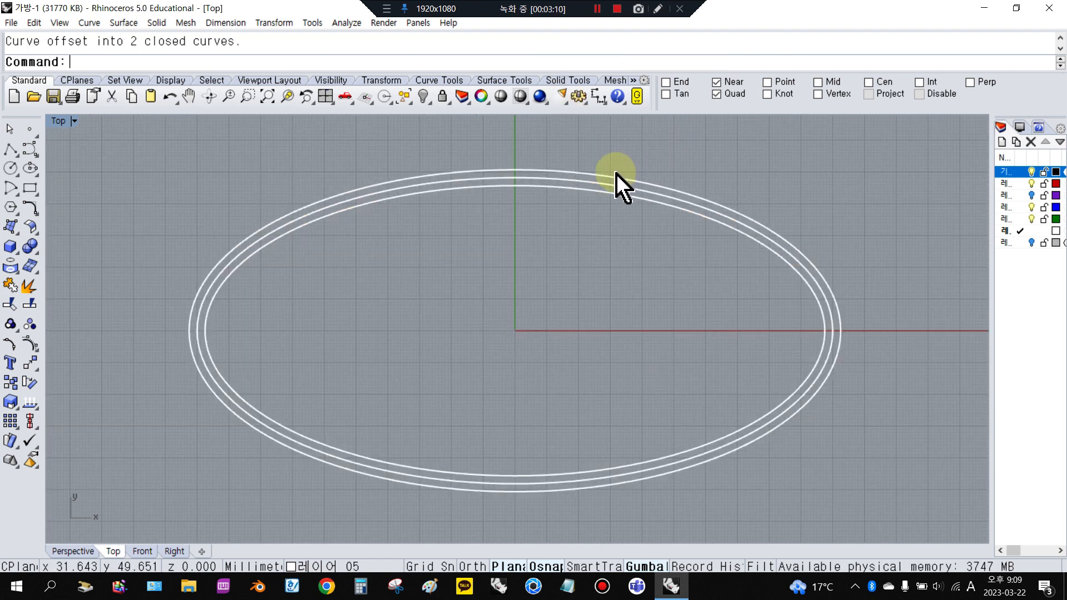
left_click(574, 181)
scroll(574, 181, "up", 1)
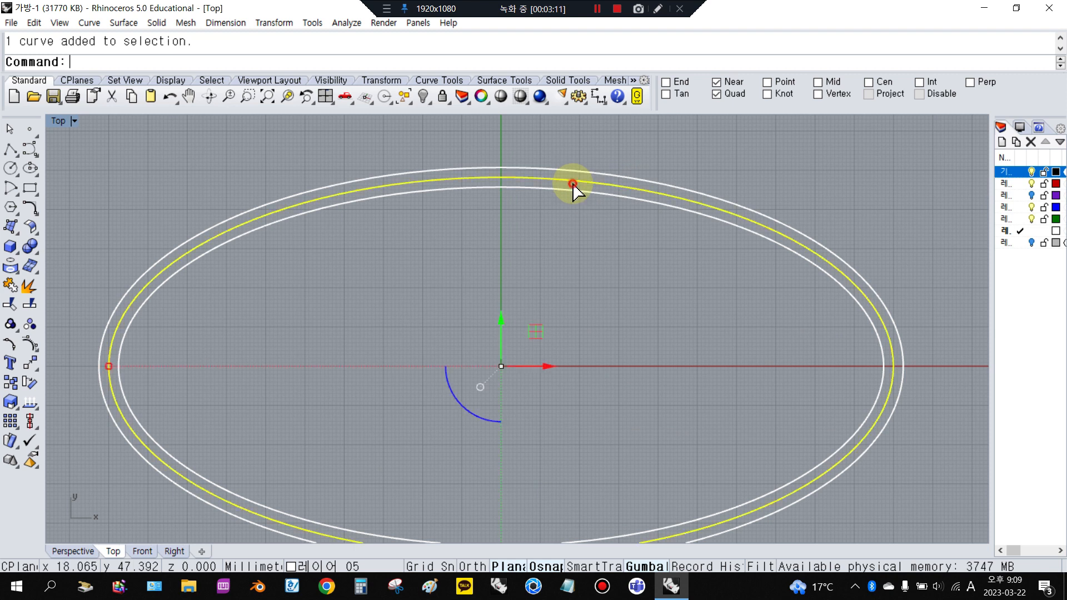
right_click(1013, 192)
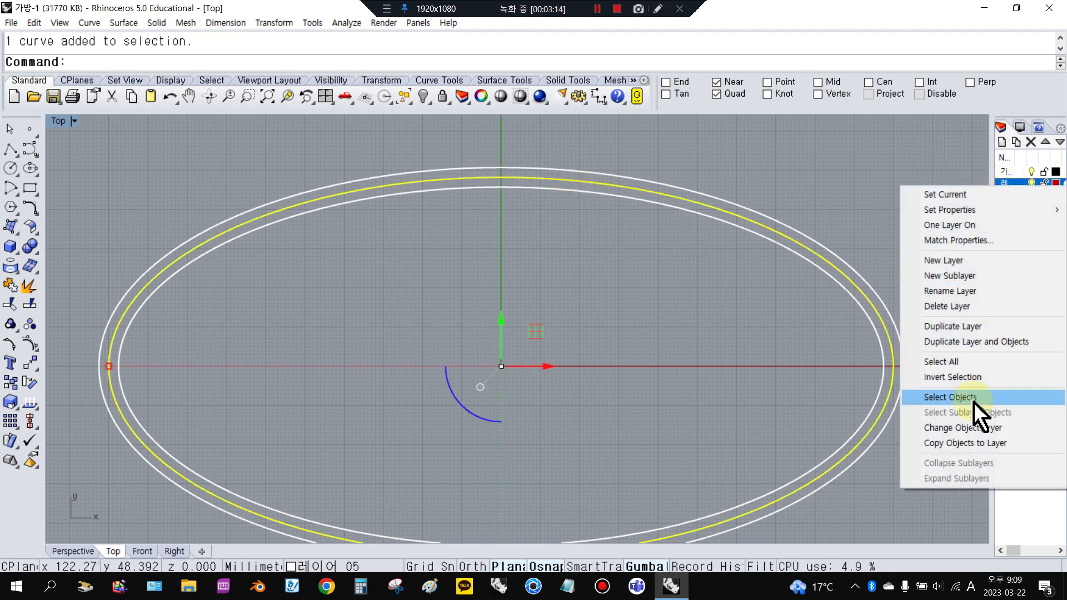
left_click(965, 428)
left_click(929, 323)
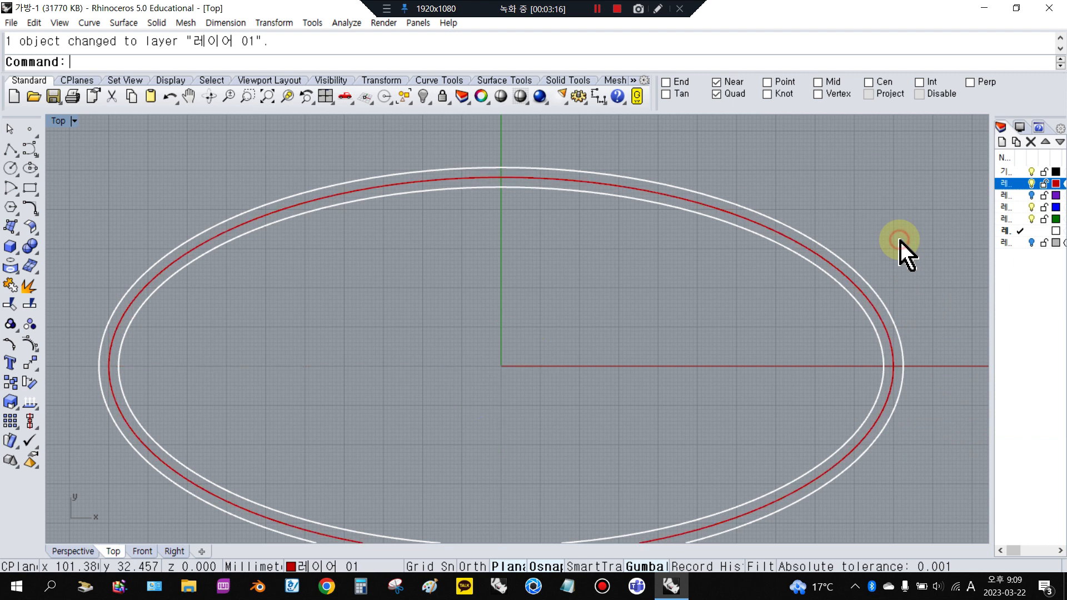
- Examine the red middle ellipse and its two offset curves, and restore the four-viewport layout
left_click(754, 225)
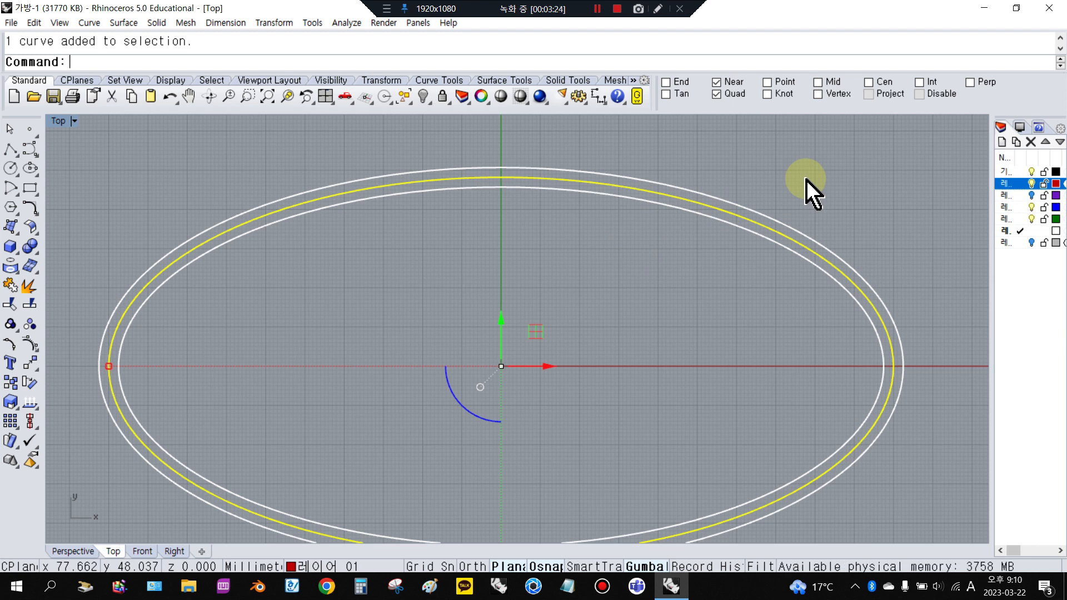
scroll(807, 180, "up", 1)
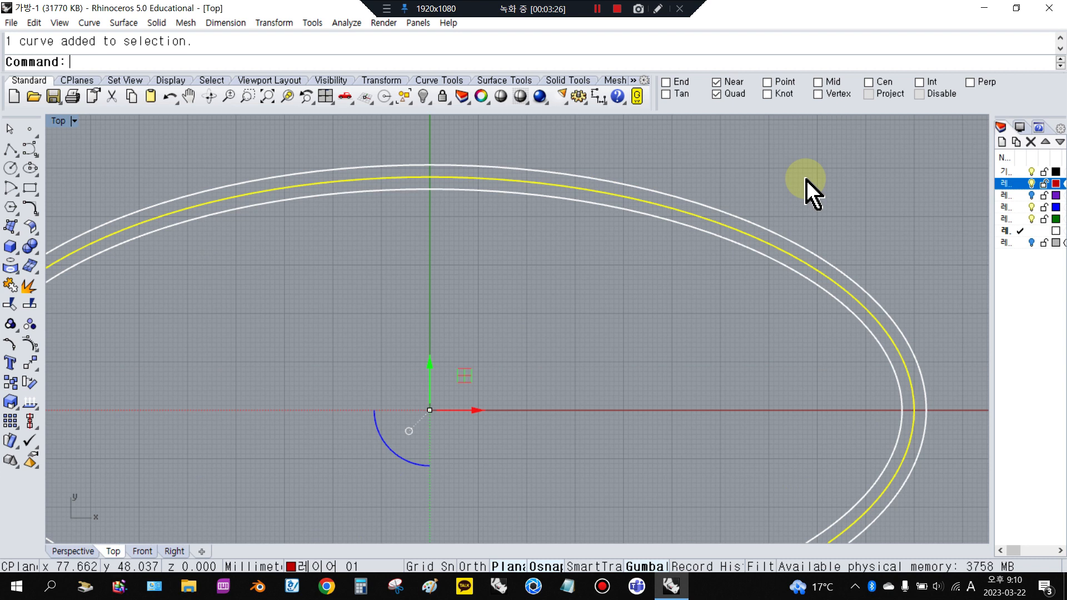
left_click(807, 179)
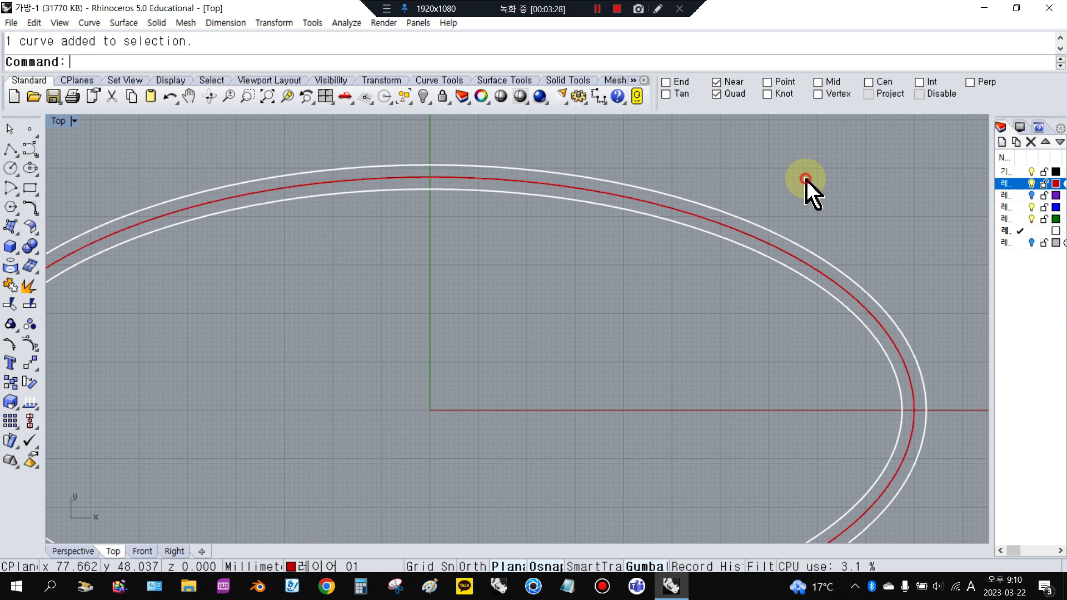
left_click(729, 227)
left_click(724, 241)
left_click(777, 199)
scroll(776, 199, "down", 2)
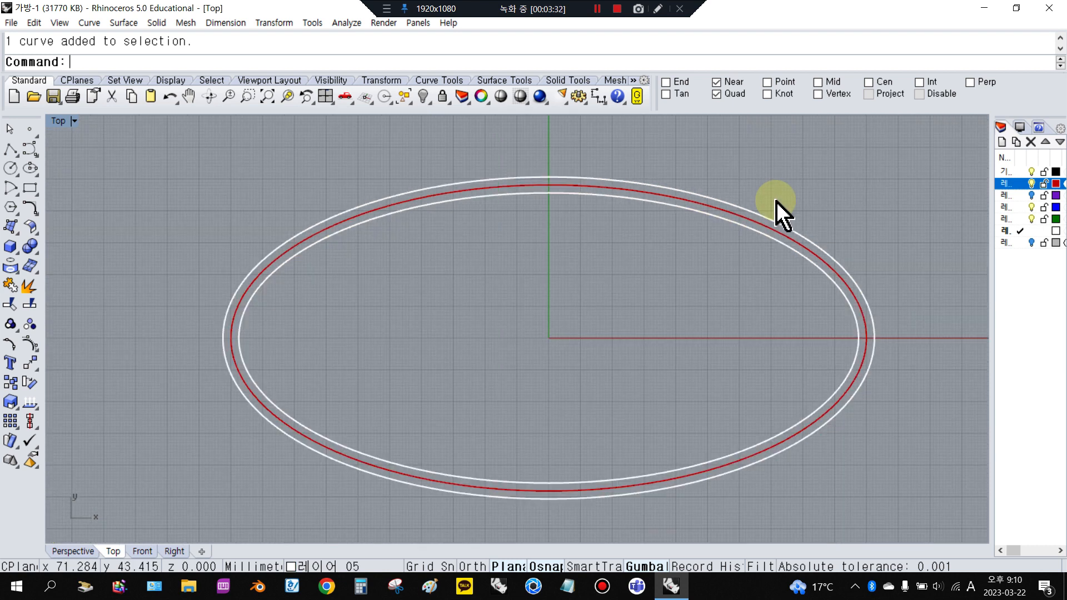
scroll(776, 201, "down", 3)
double_click(55, 120)
right_click_drag(617, 245, 674, 243)
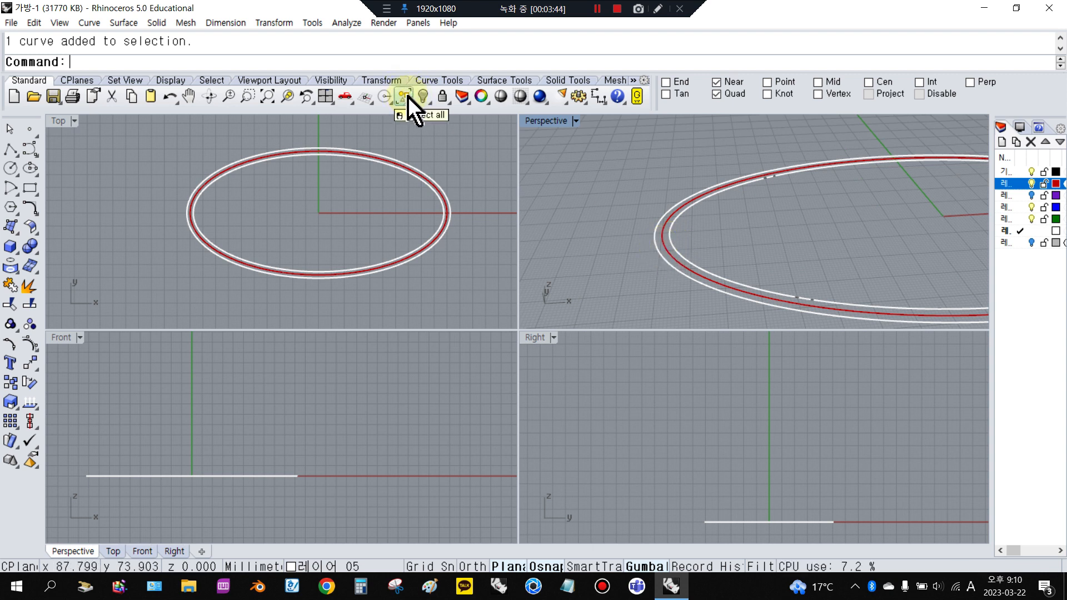
- Undo the layer change, the offset curves, the new ellipse and the locking of the base ovals
left_click(169, 99)
left_click(171, 100)
left_click(171, 100)
left_click(170, 99)
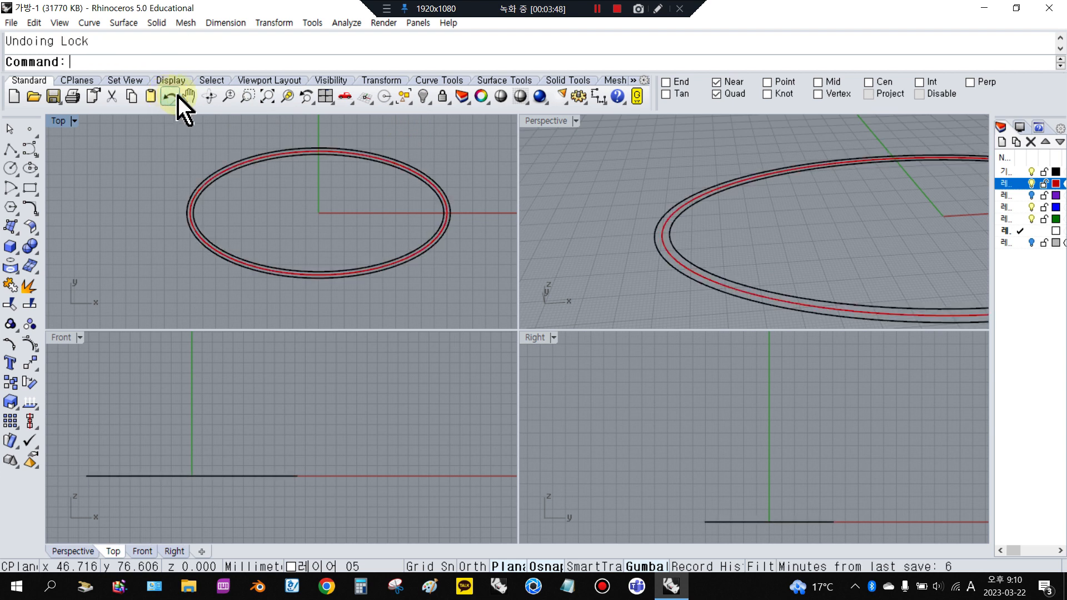
- Show all hidden objects and select the spiral stitching curve below the base ovals in the Perspective view
left_click(422, 99)
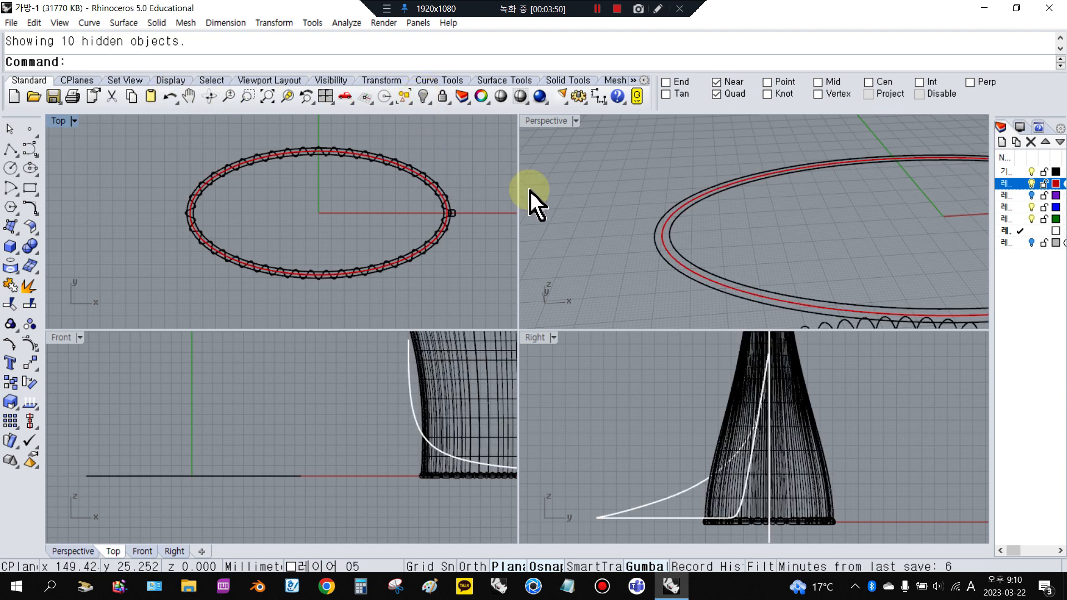
right_click_drag(715, 239, 715, 150)
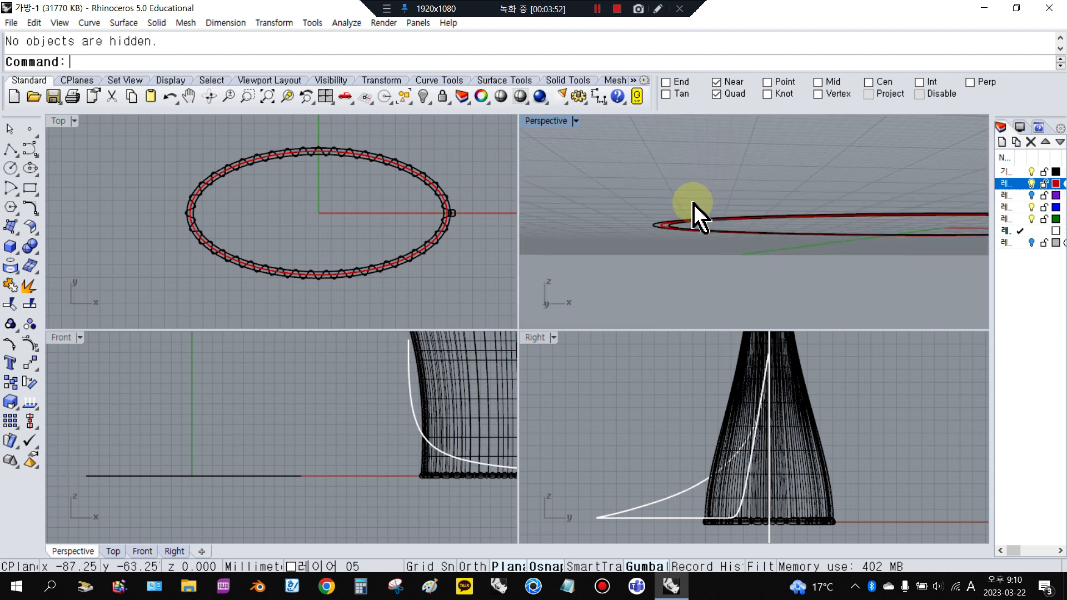
scroll(695, 215, "down", 3)
scroll(705, 219, "down", 4)
scroll(709, 296, "up", 6)
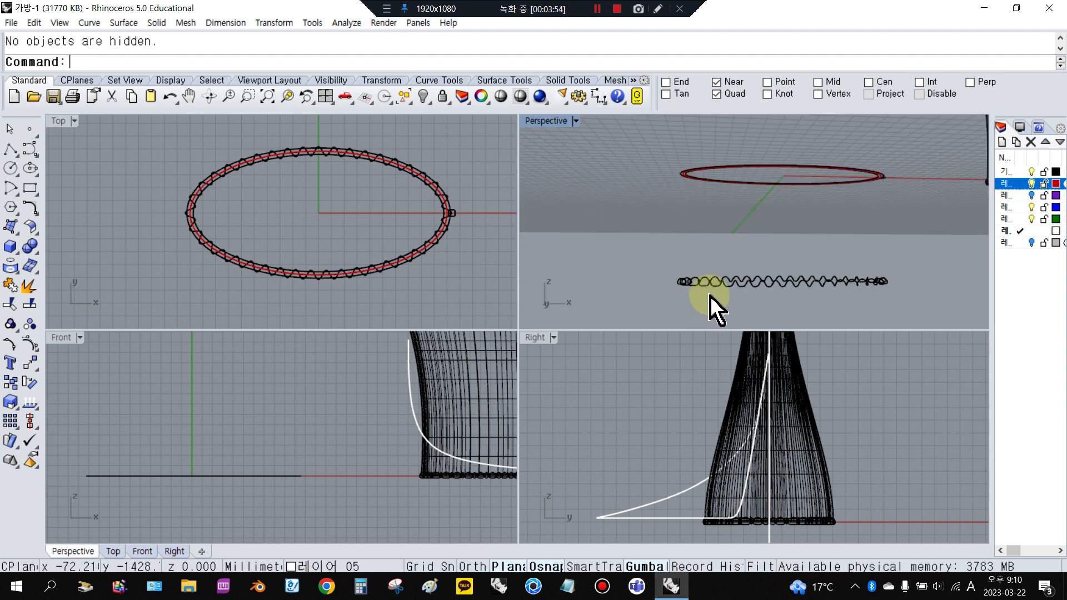
left_click(708, 282)
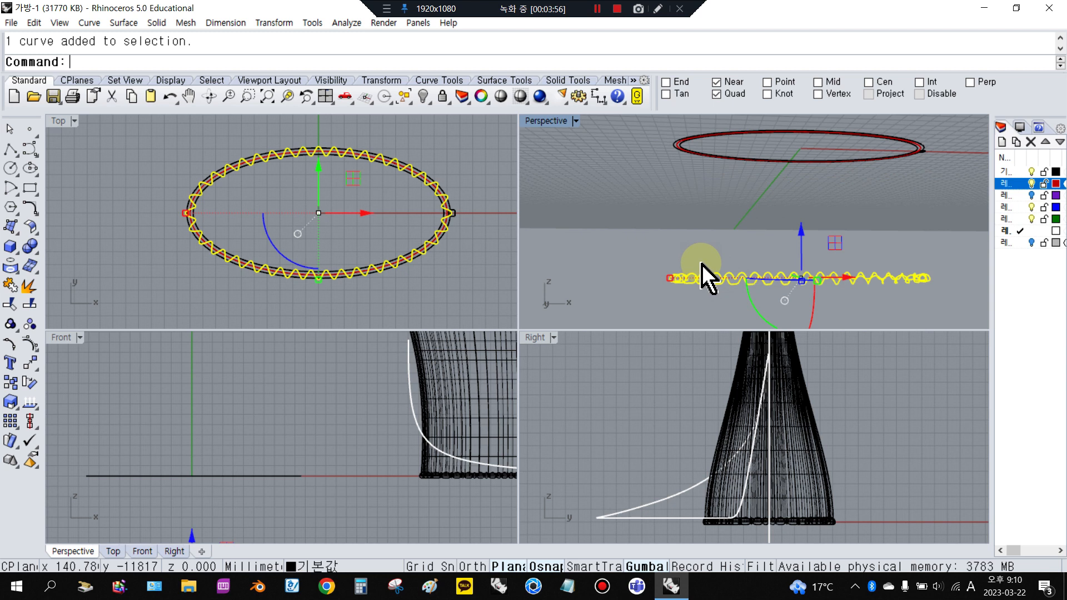
- Delete the selected stitching curve and start a replacement helix around the red middle ellipse in the Top view
key("Delete")
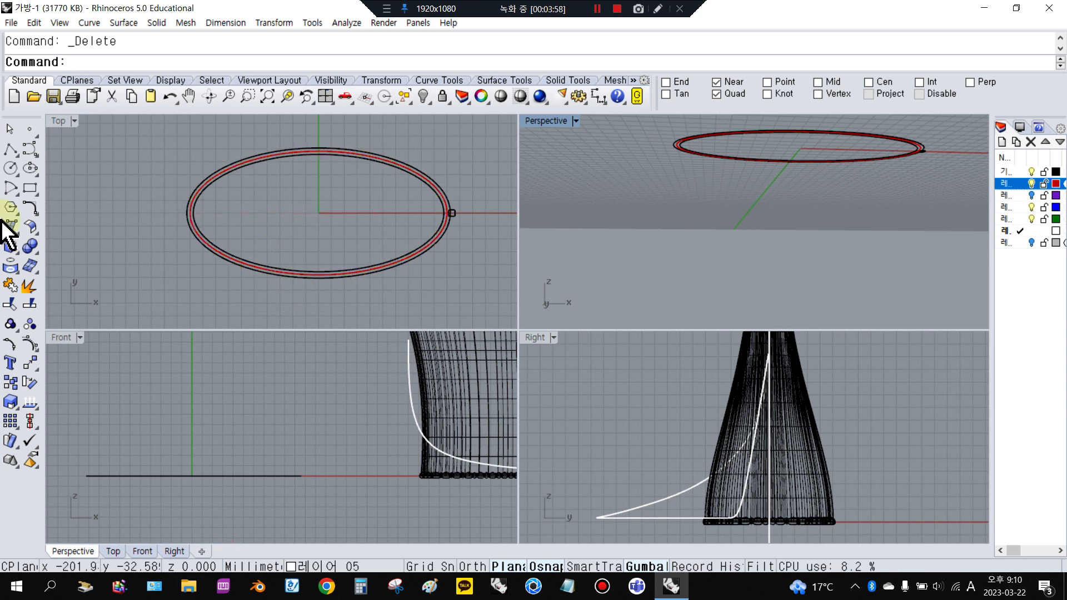
left_click(33, 205)
left_click(29, 146)
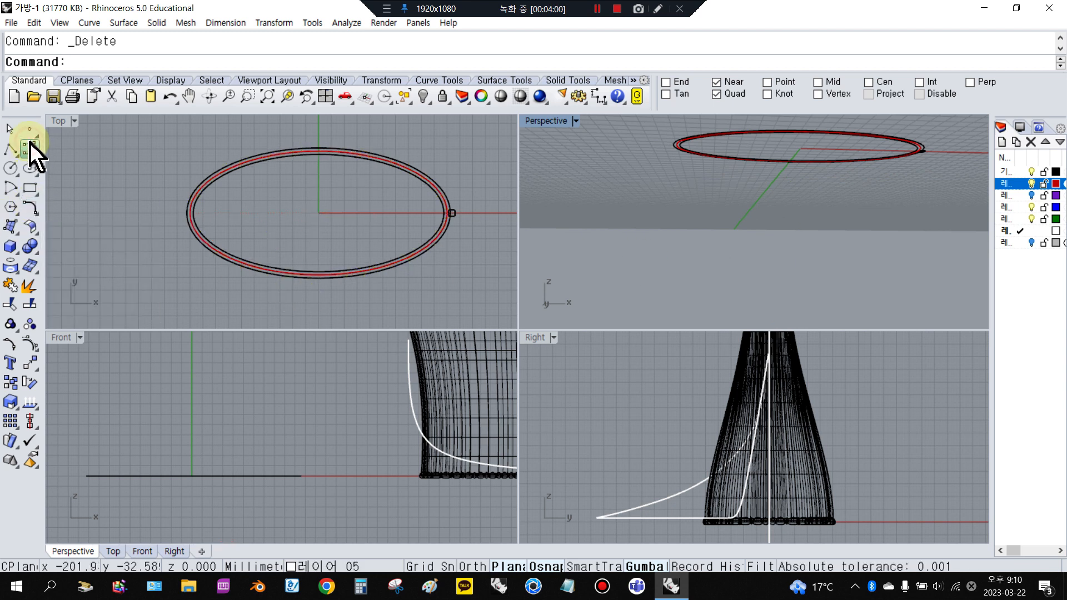
left_click_drag(46, 144, 61, 142)
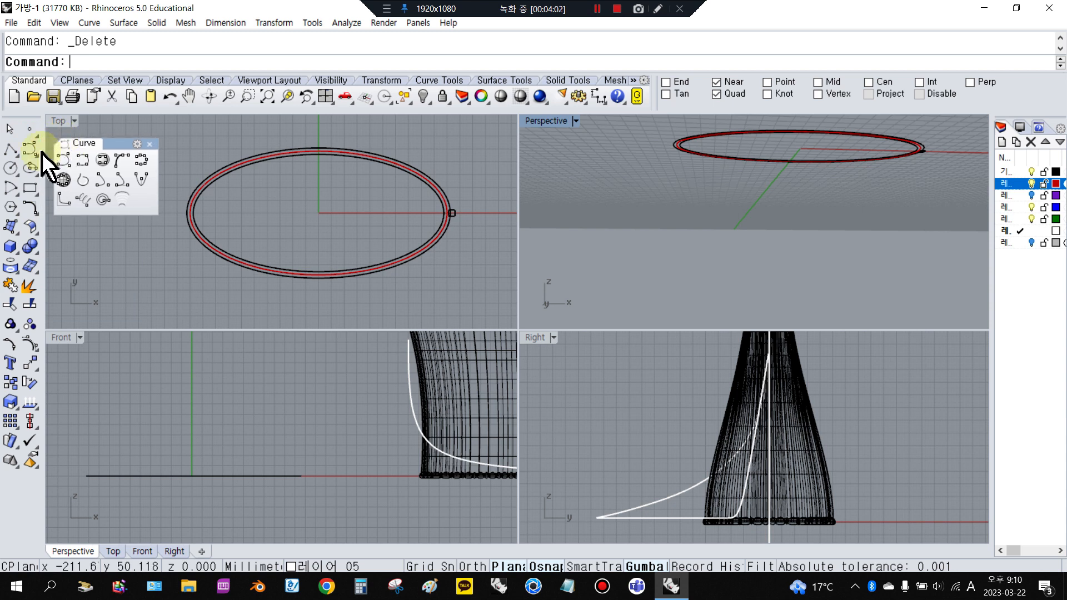
left_click(83, 200)
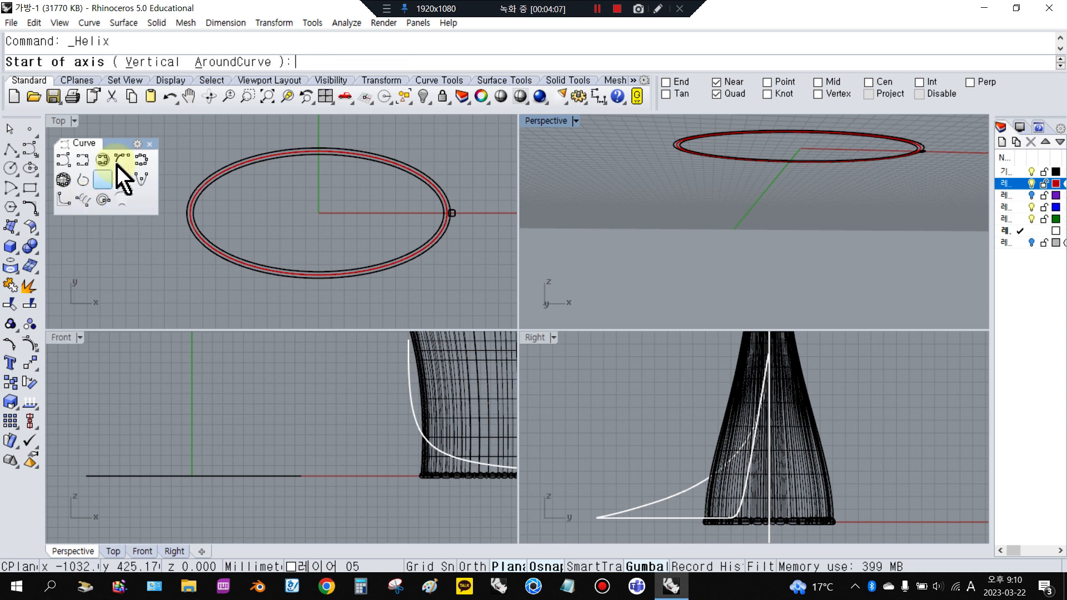
left_click(229, 63)
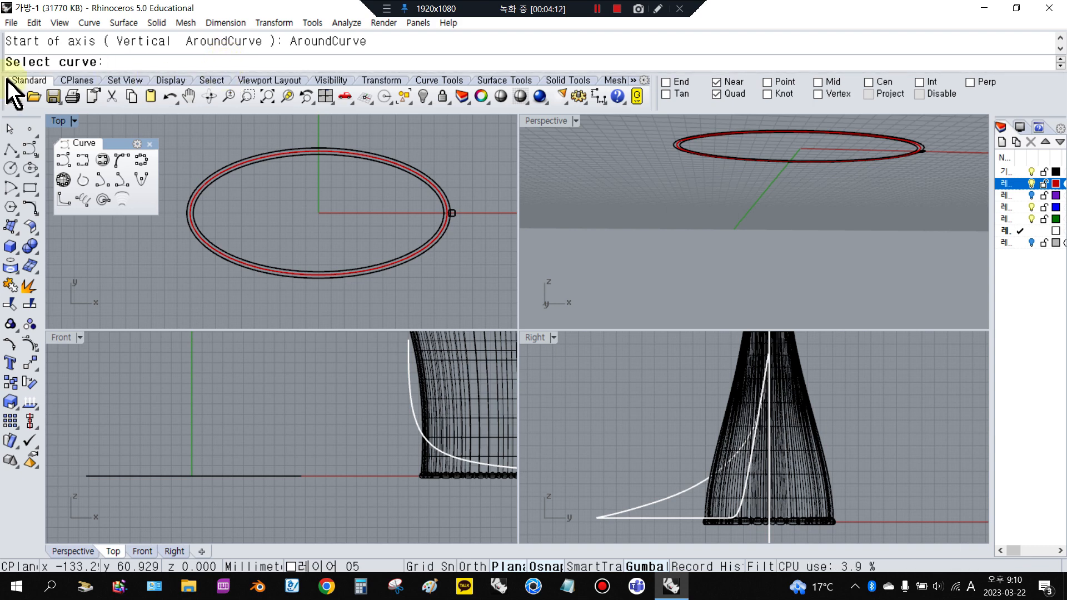
scroll(211, 169, "up", 5)
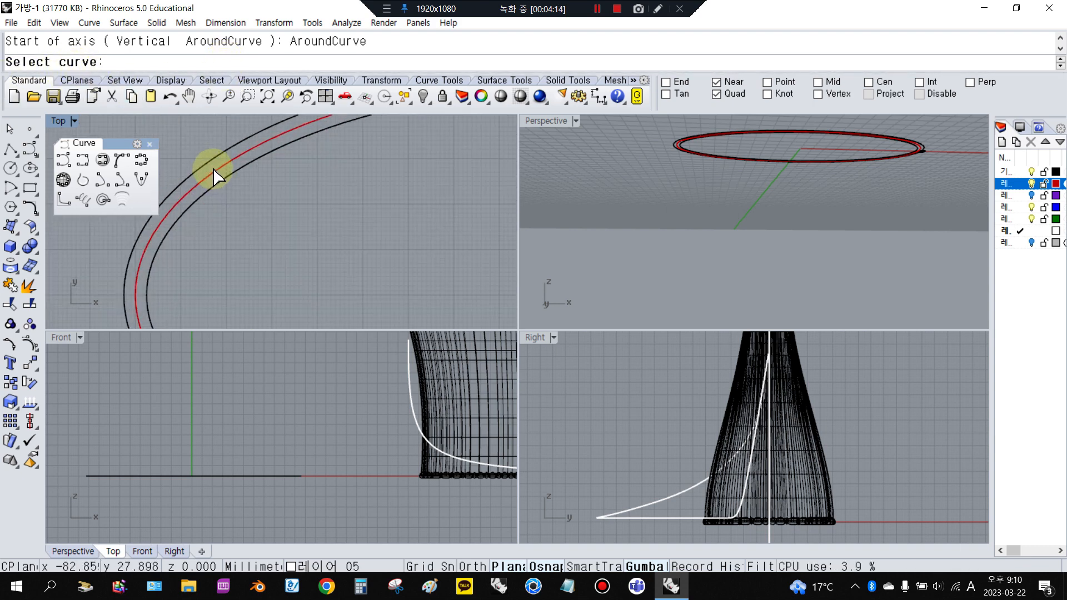
left_click(214, 167)
scroll(214, 169, "down", 5)
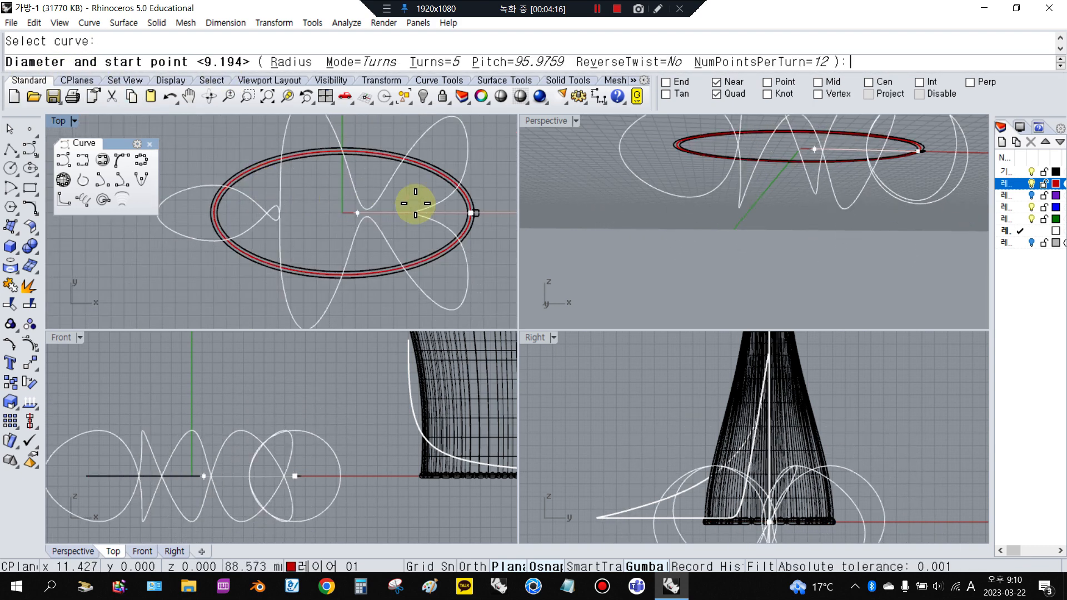
- Give the helix 40 turns and a diameter of about 7.4 mm, so its crests extend just past both offset ovals
scroll(467, 204, "up", 3)
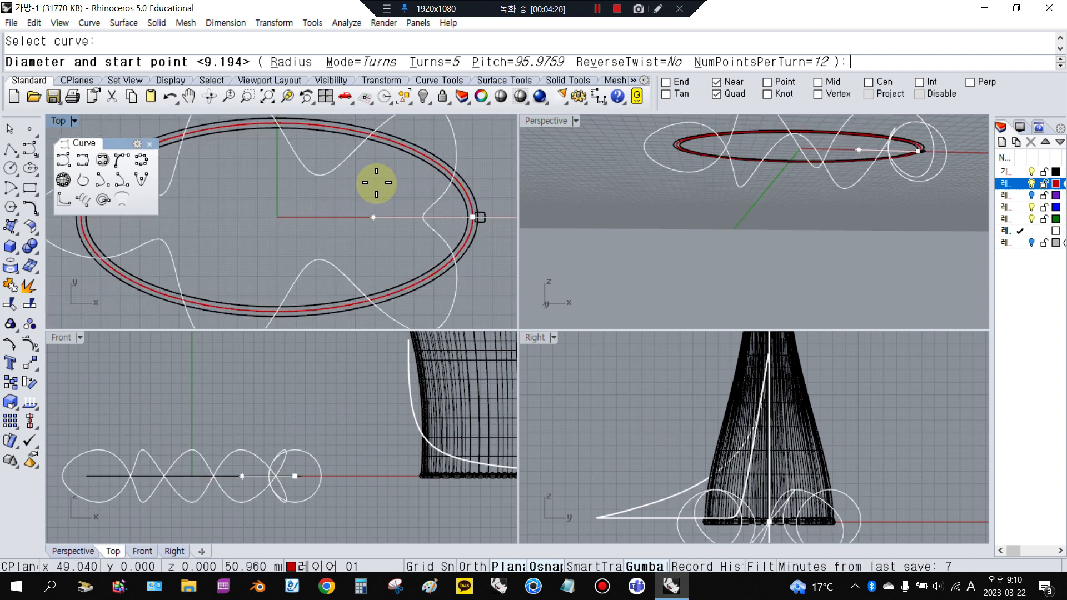
left_click(429, 63)
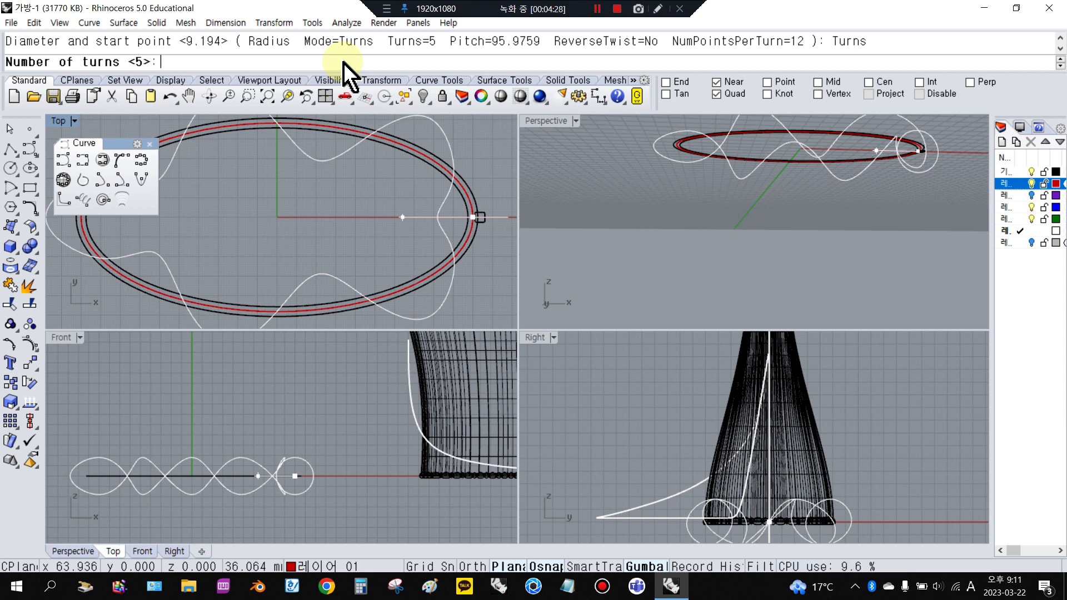
type("40")
key("Return")
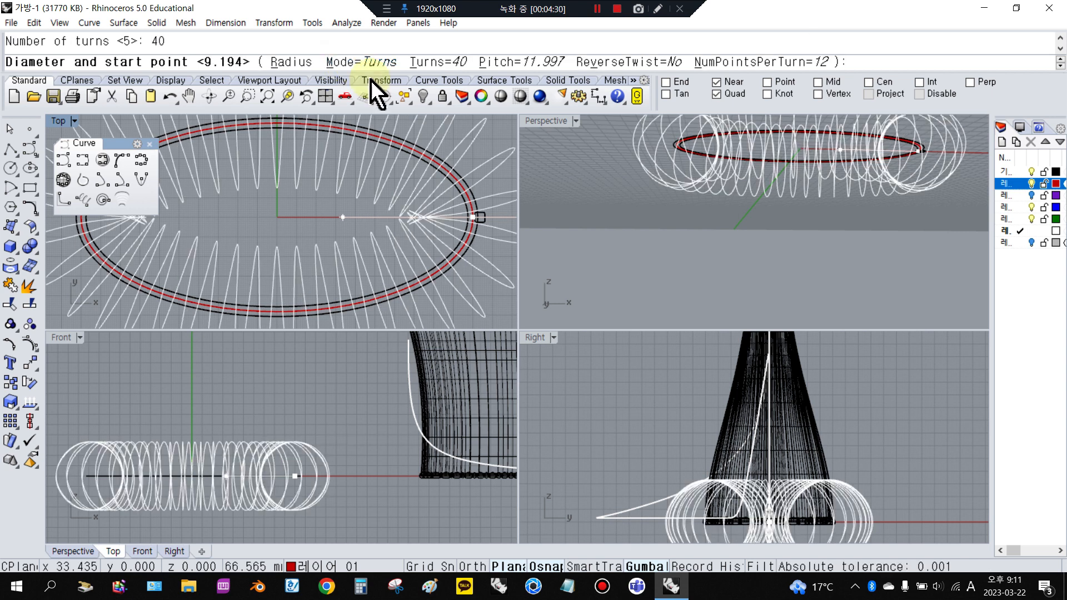
scroll(492, 201, "up", 5)
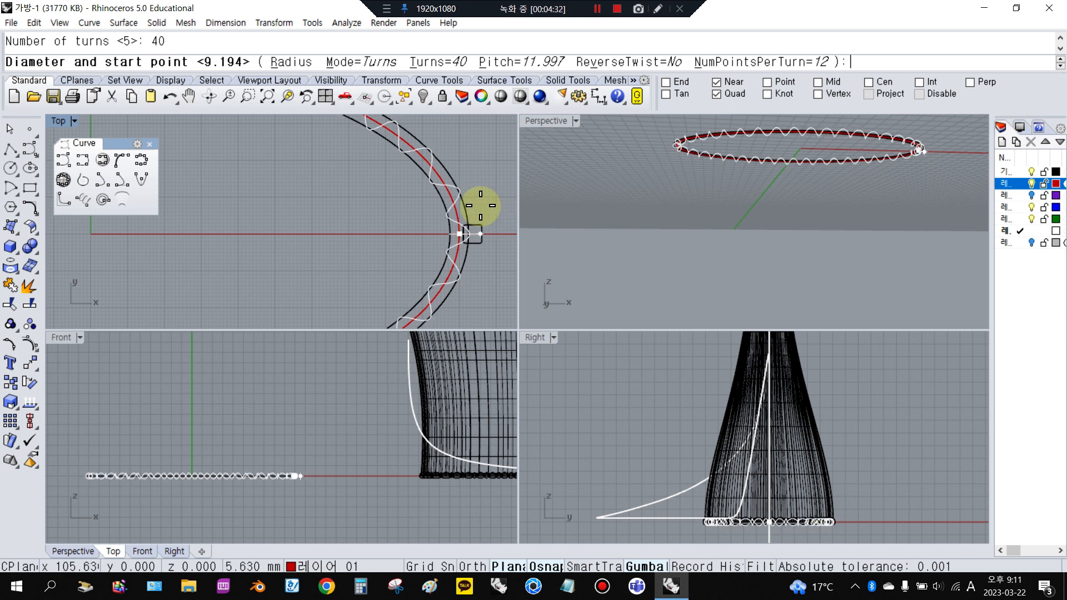
scroll(440, 210, "down", 3)
scroll(484, 202, "up", 3)
scroll(436, 211, "up", 3)
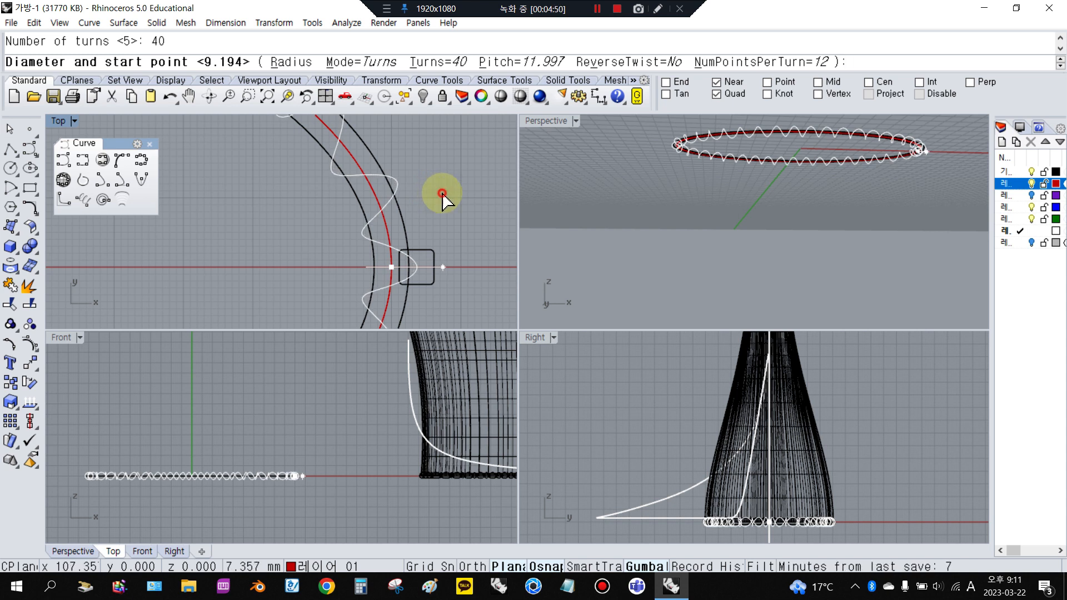
left_click(442, 193)
- Delete the old rounded square at the helix crest on the X axis
scroll(439, 211, "up", 3)
left_click(403, 221)
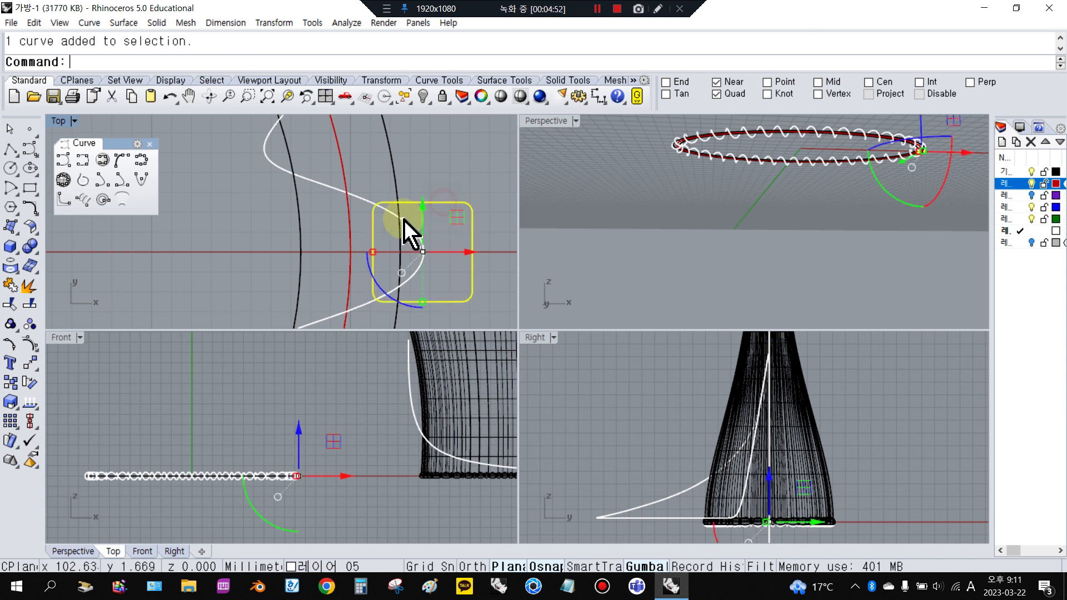
scroll(420, 220, "down", 1)
left_click(337, 186)
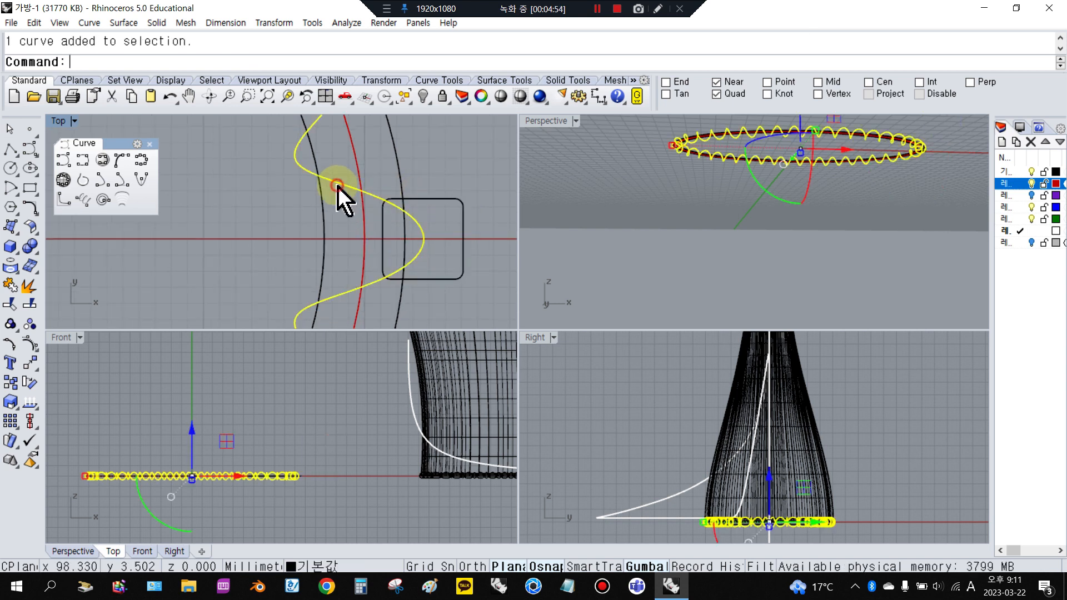
left_click(425, 200)
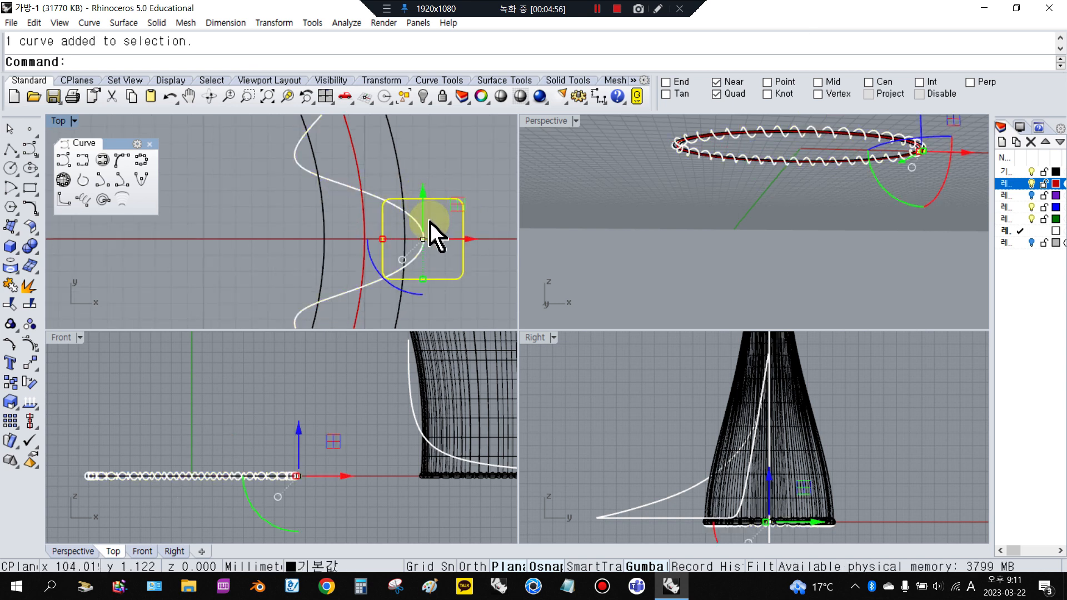
key("Delete")
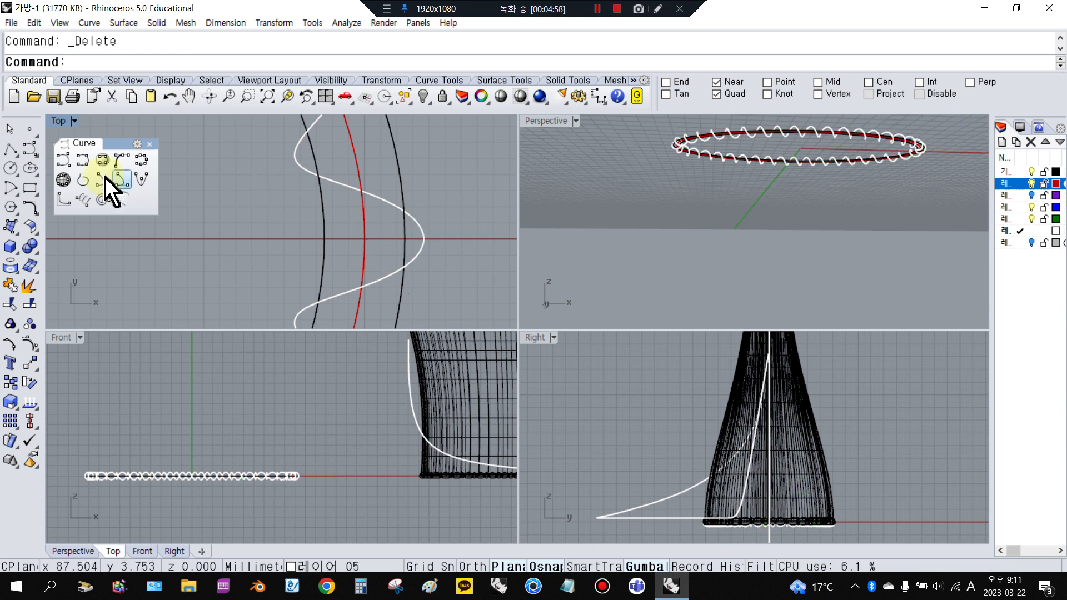
- Draw a center-based rounded 5 mm square at the helix crest on the X axis in the Top view, with small arc corners
left_click(28, 185)
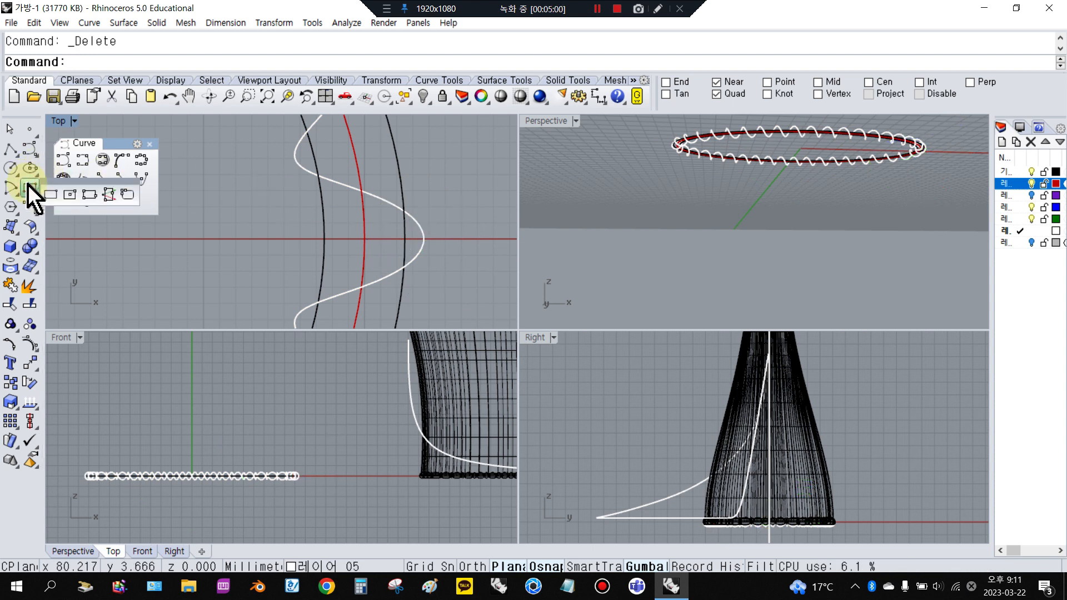
left_click(70, 194)
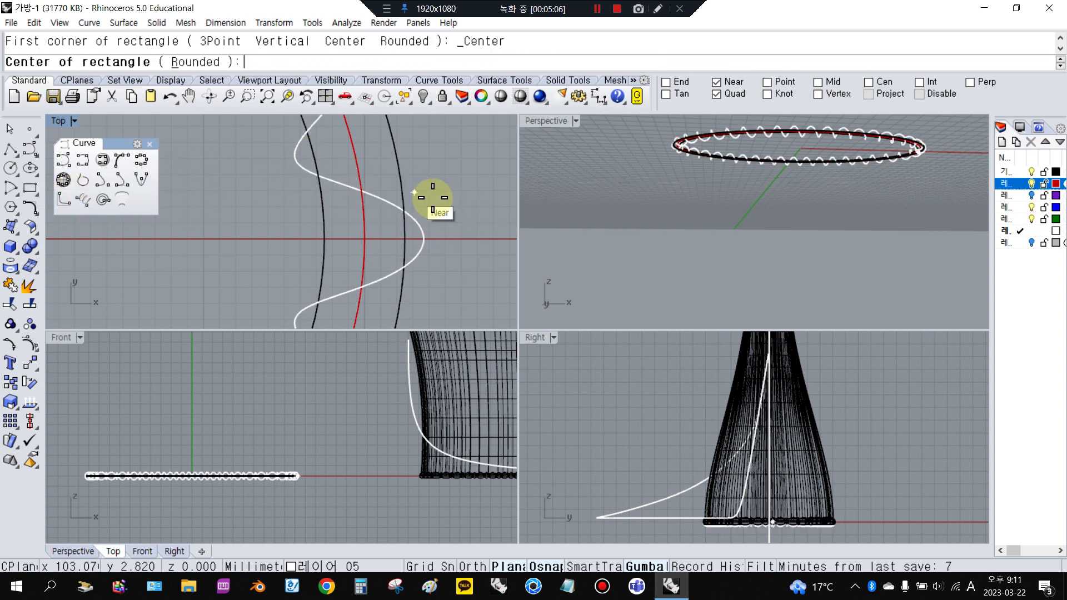
left_click(196, 62)
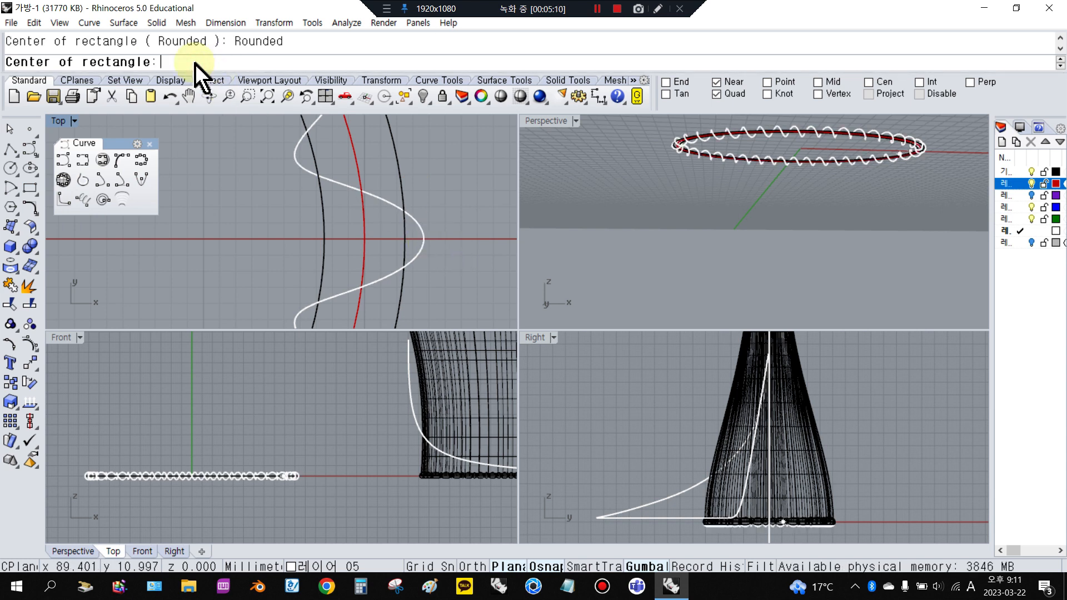
left_click(426, 238)
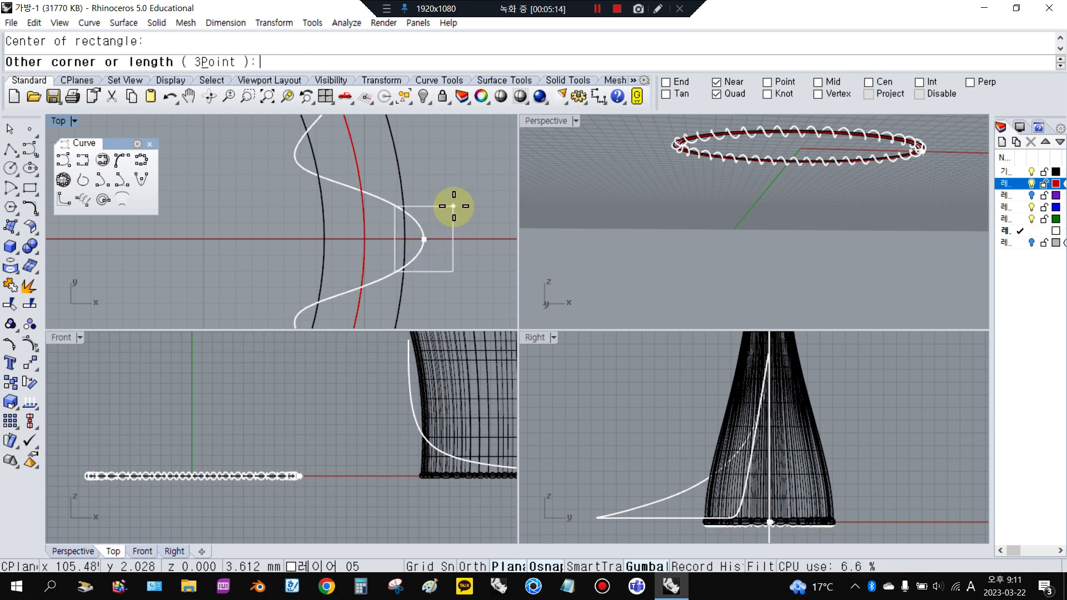
type("5")
key("Return")
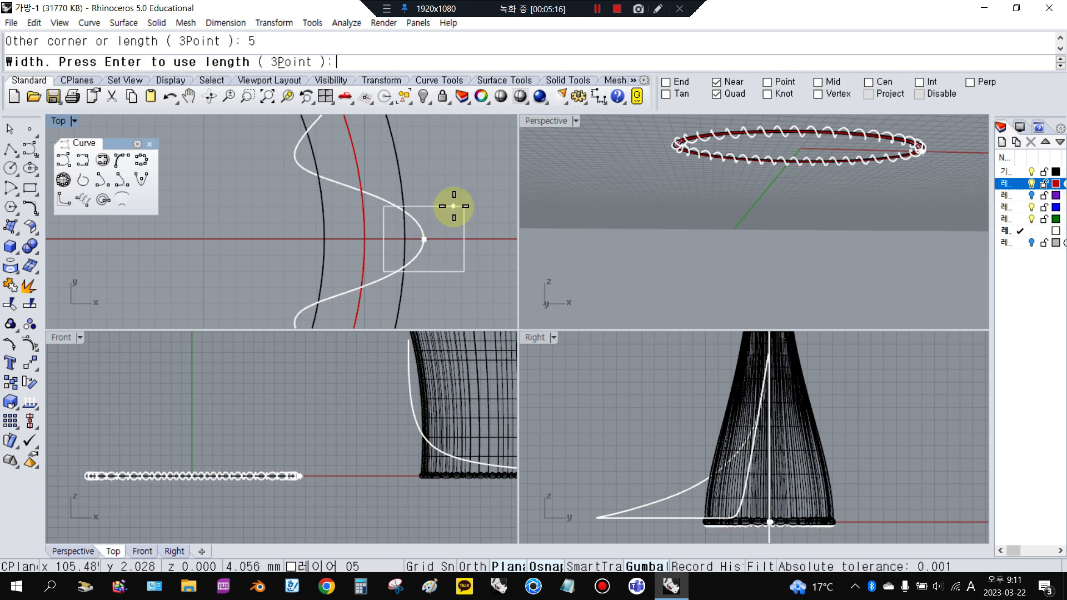
key("Return")
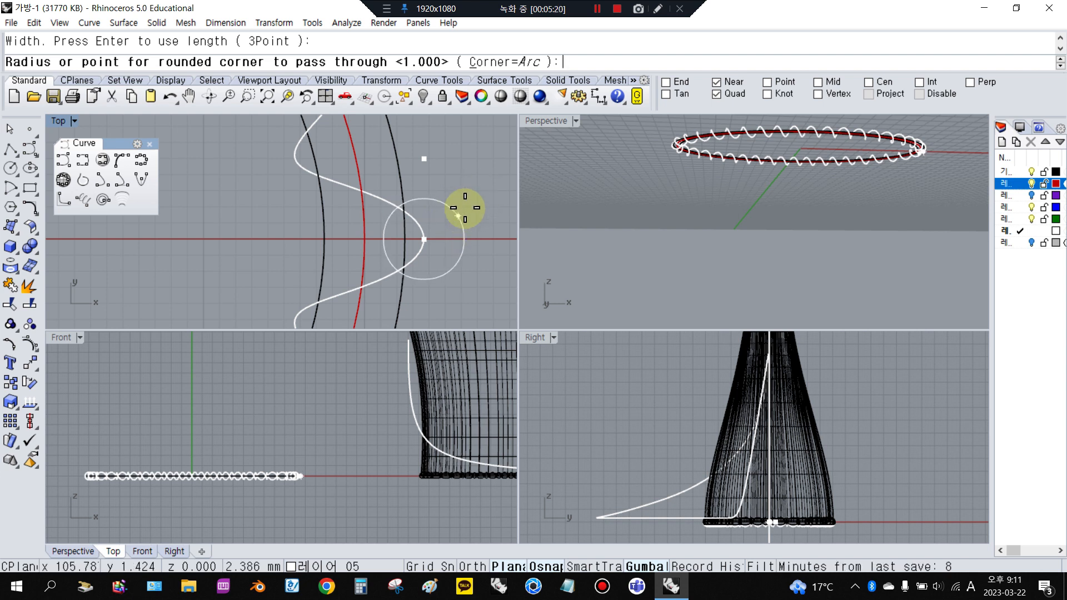
scroll(469, 201, "up", 2)
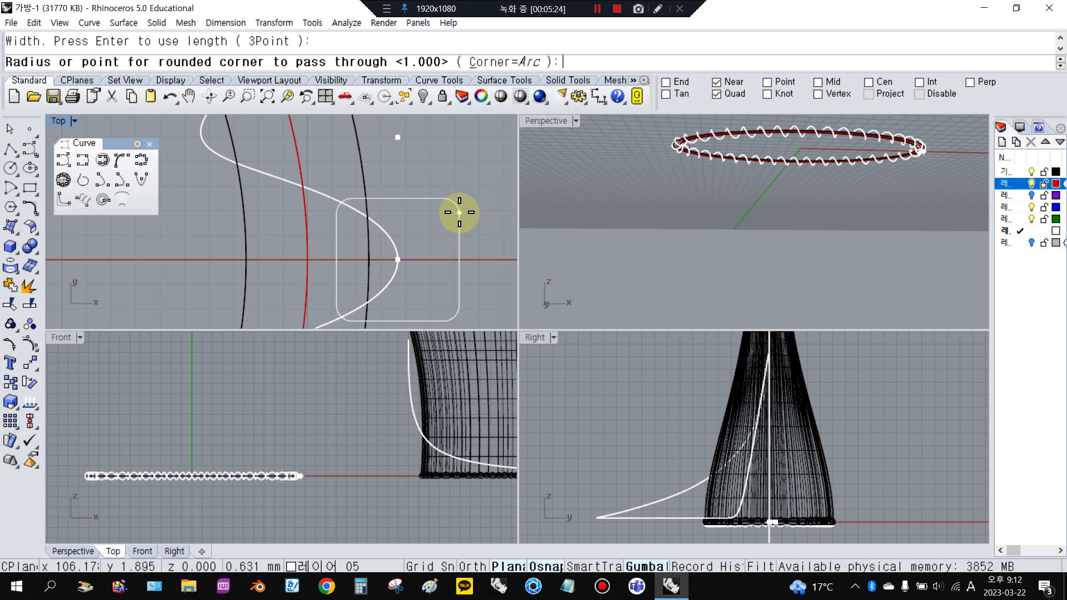
left_click(460, 214)
scroll(382, 209, "down", 1)
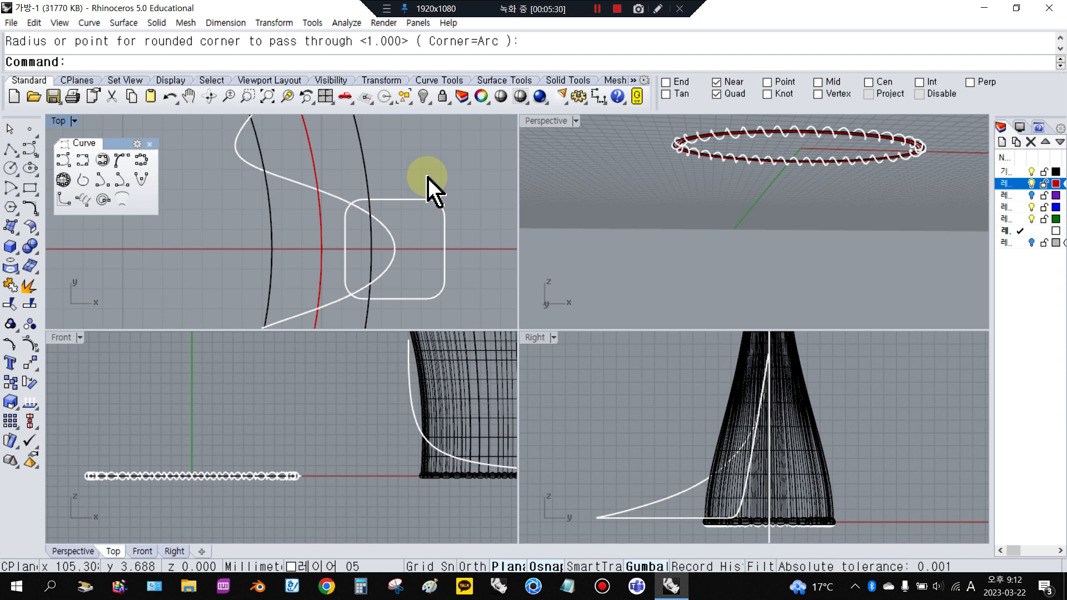
scroll(411, 193, "down", 3)
left_click(340, 180)
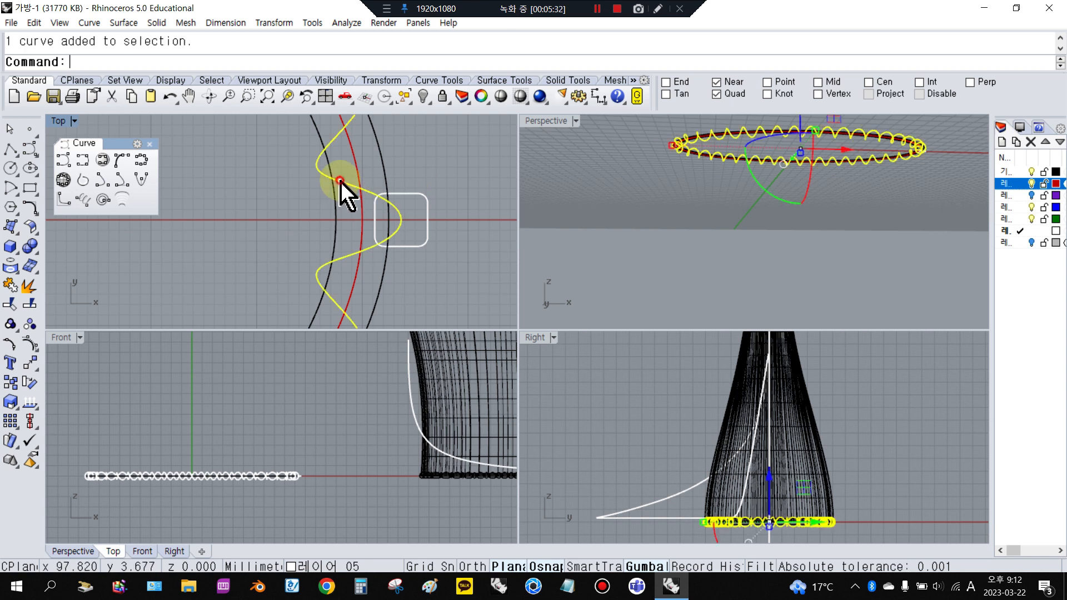
left_click(298, 476)
scroll(298, 477, "up", 1)
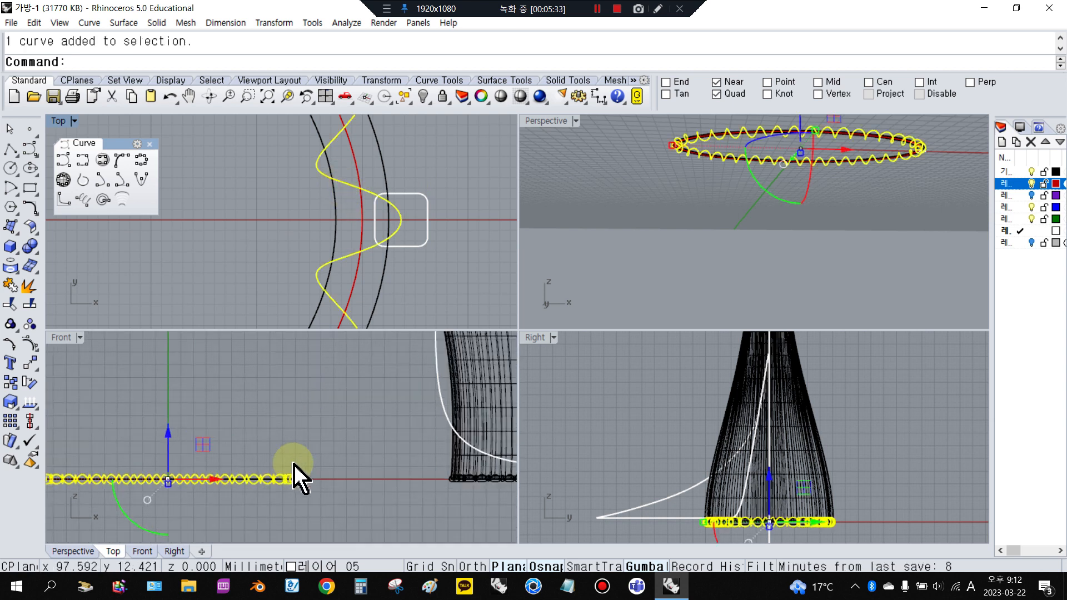
left_click(418, 245)
key("Escape")
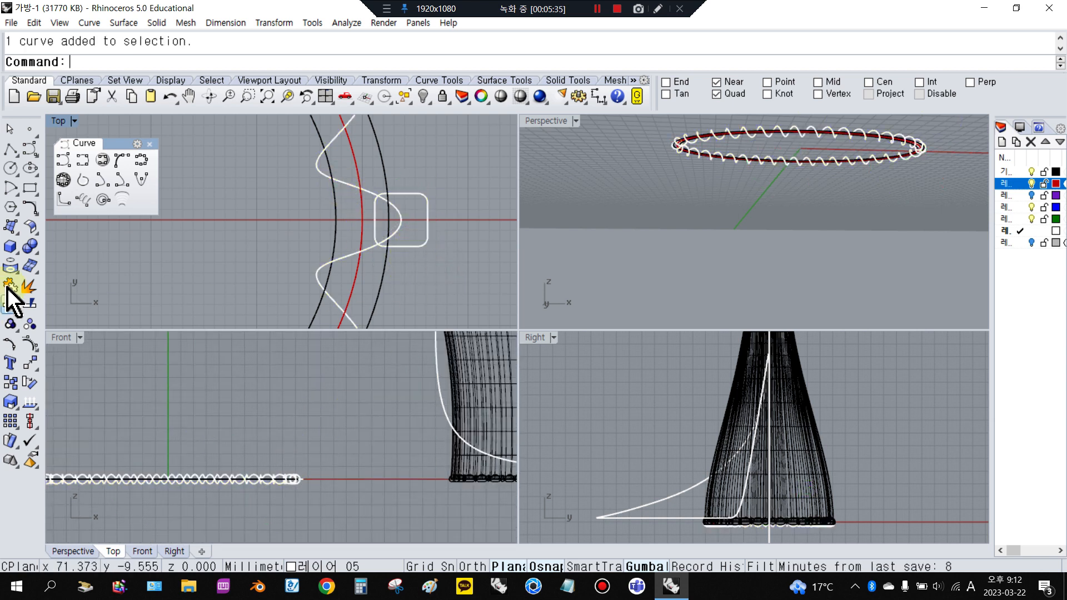
- Sweep the rounded square along the helix with Sweep 1 Rail, keeping the default seam point
left_click(14, 232)
left_click(61, 219)
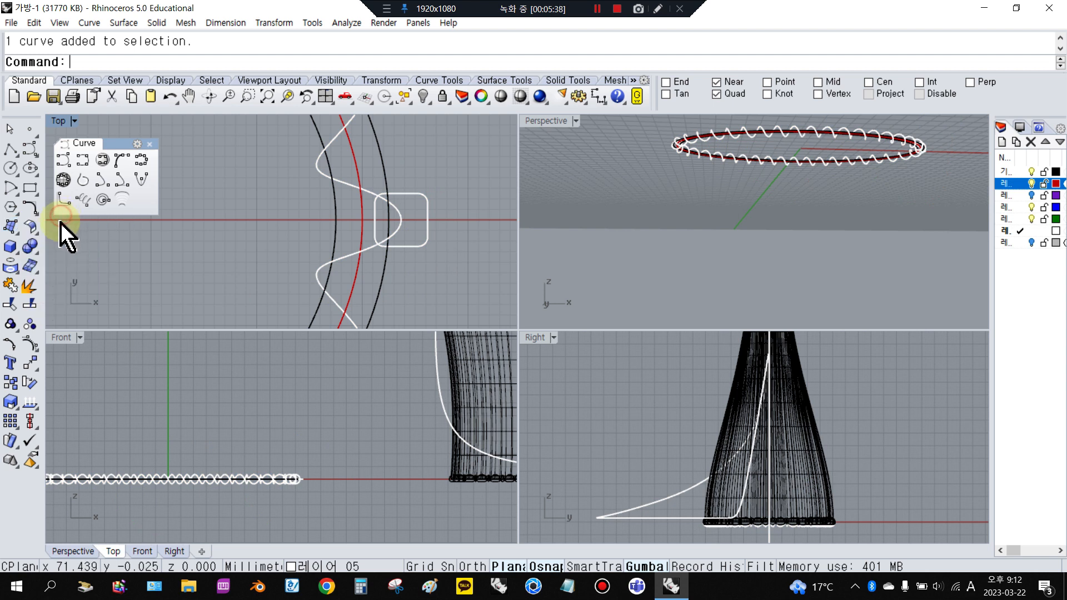
left_click(5, 230)
left_click_drag(61, 219, 102, 212)
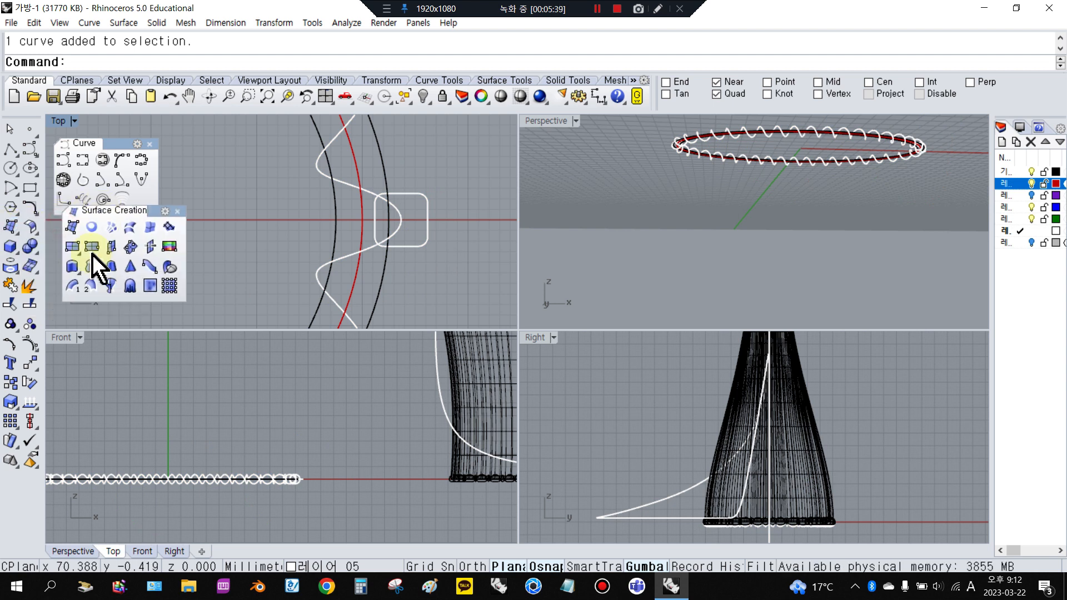
left_click(71, 287)
left_click(321, 171)
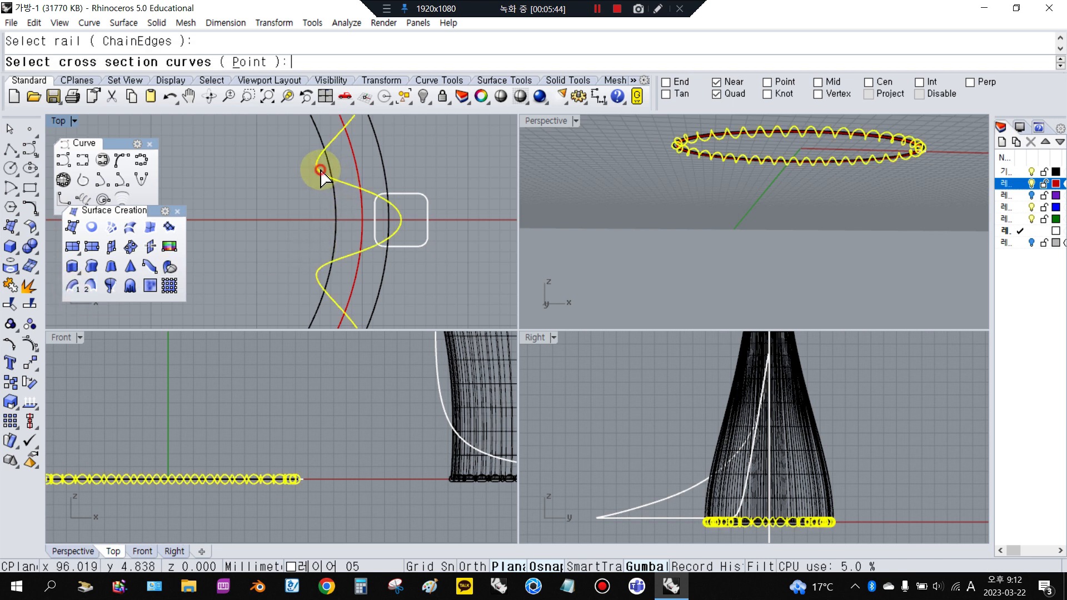
left_click(406, 192)
right_click(435, 200)
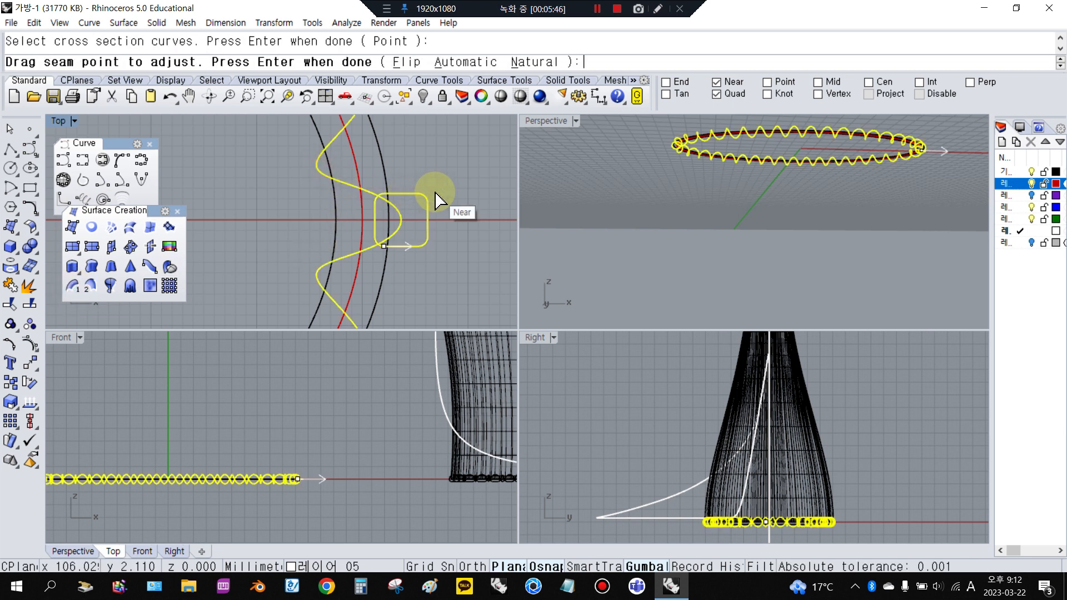
right_click(281, 493)
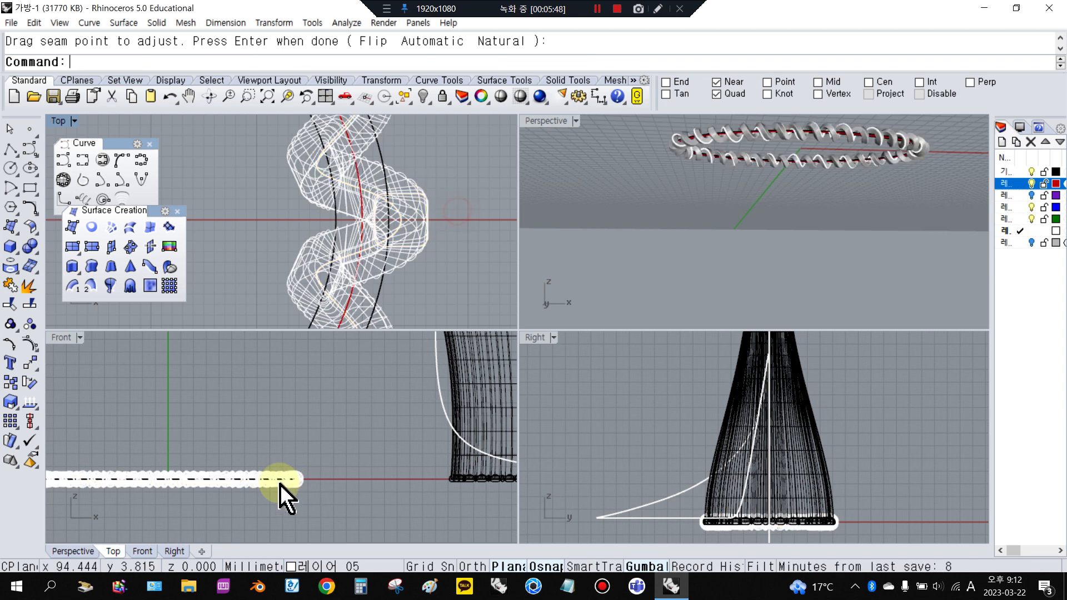
- Preview the swept twisted band shaded in all viewports, and undo the one-rail sweep
left_click(500, 96)
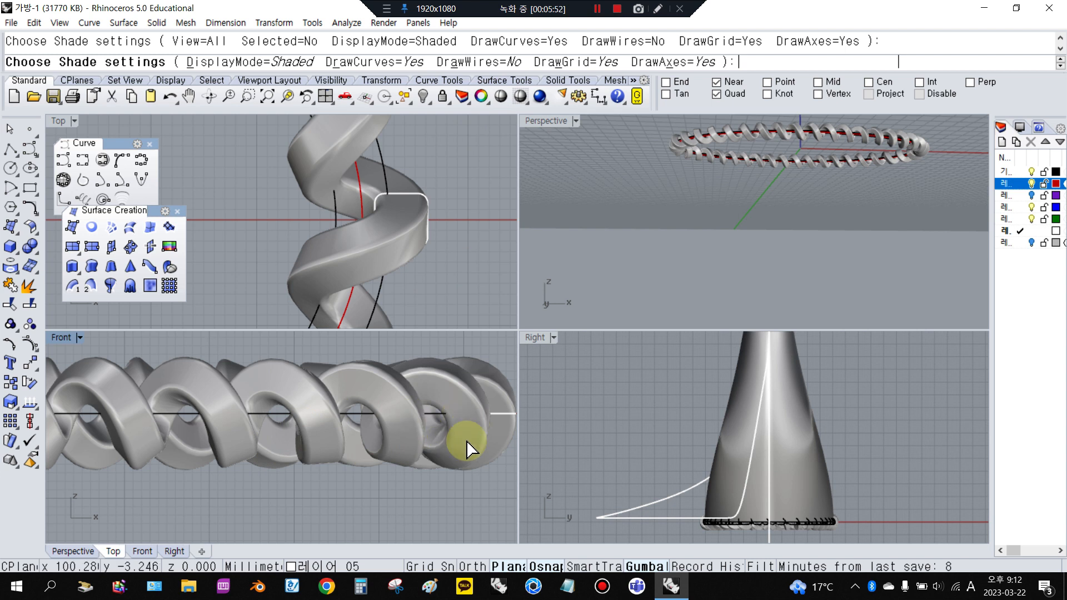
left_click(170, 99)
left_click(170, 99)
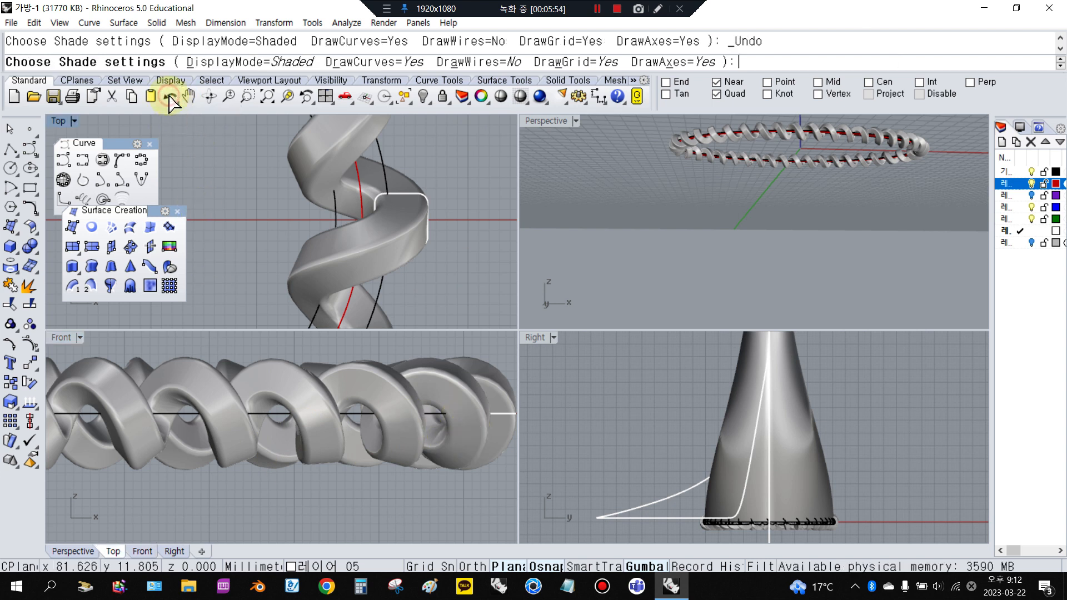
left_click(166, 97)
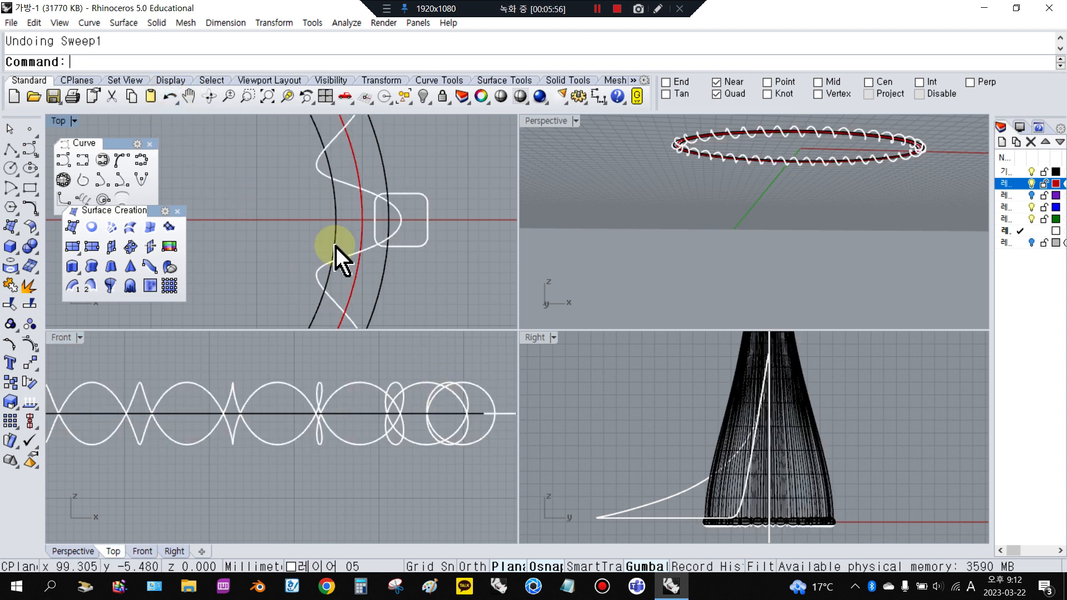
- Show the helix's control points and choose its lower rows in the Front view as the objects for Set Points
left_click(401, 439)
scroll(414, 462, "down", 5)
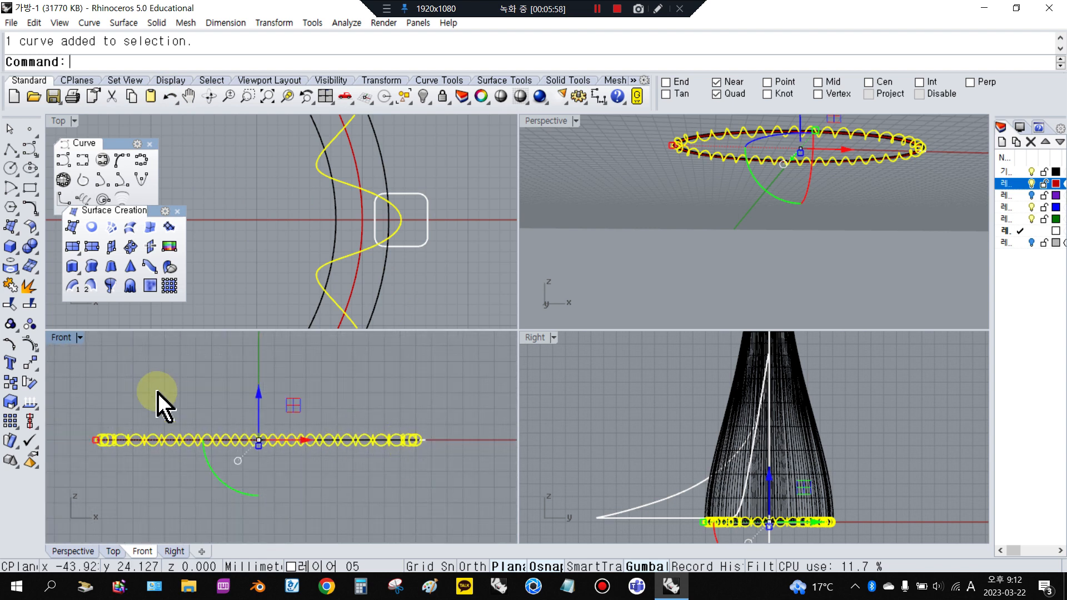
left_click(27, 344)
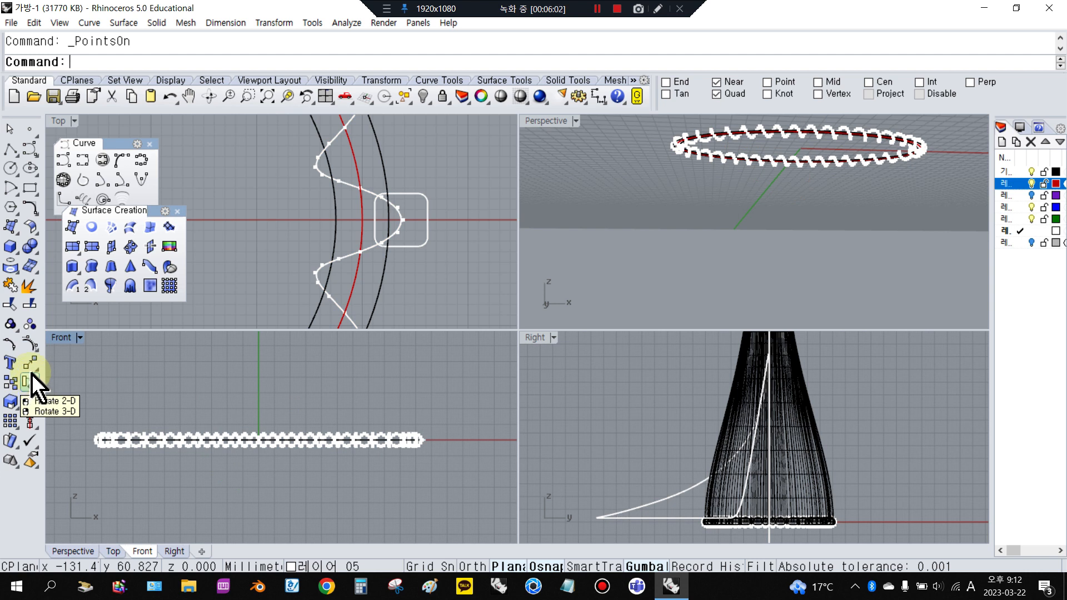
left_click(32, 368)
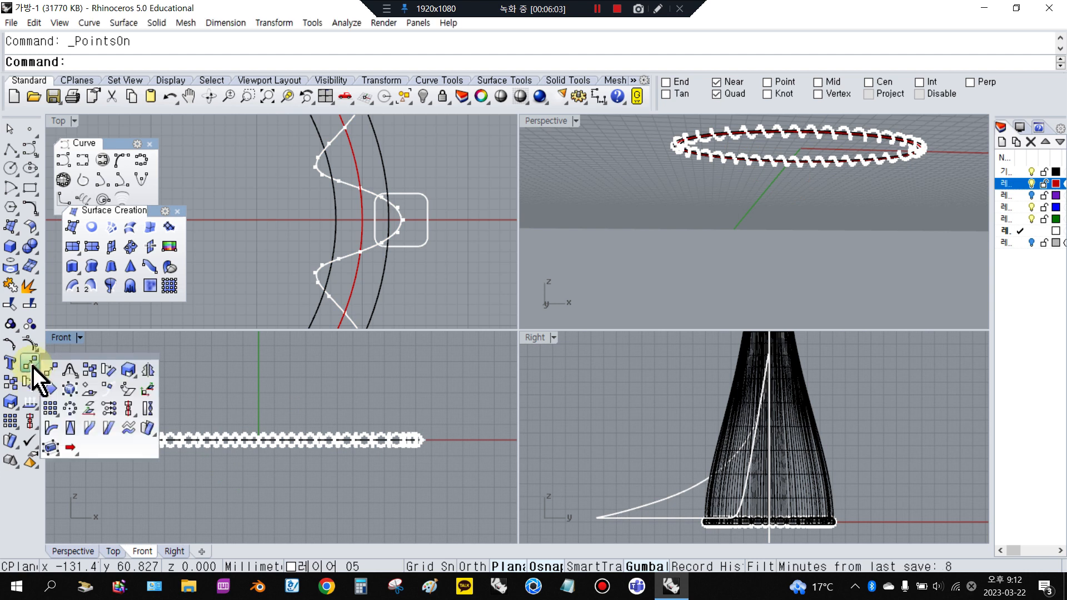
left_click(109, 410)
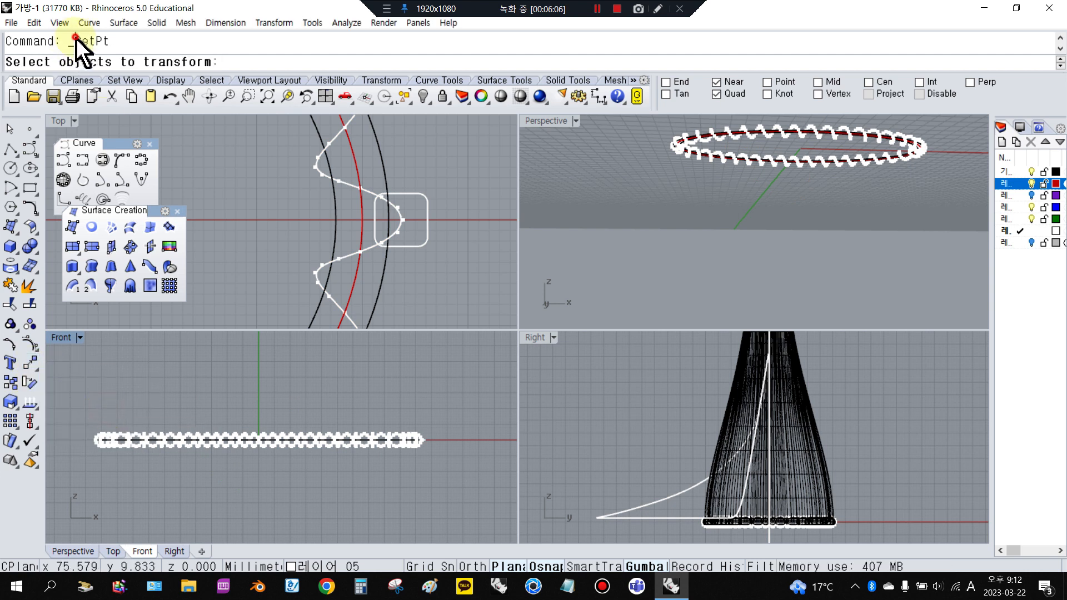
left_click_drag(77, 42, 114, 43)
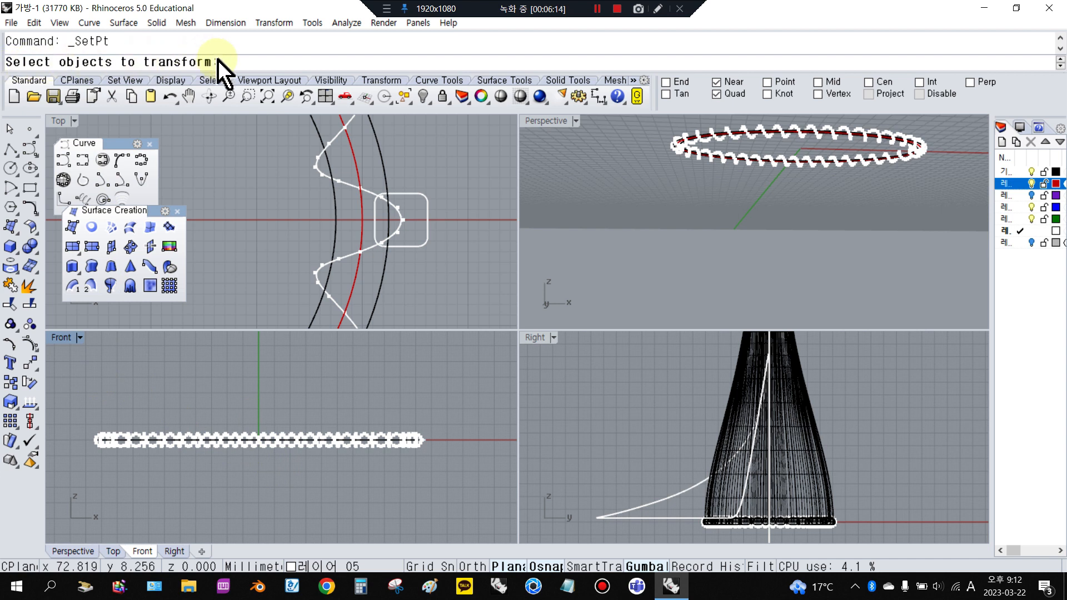
scroll(100, 451, "up", 2)
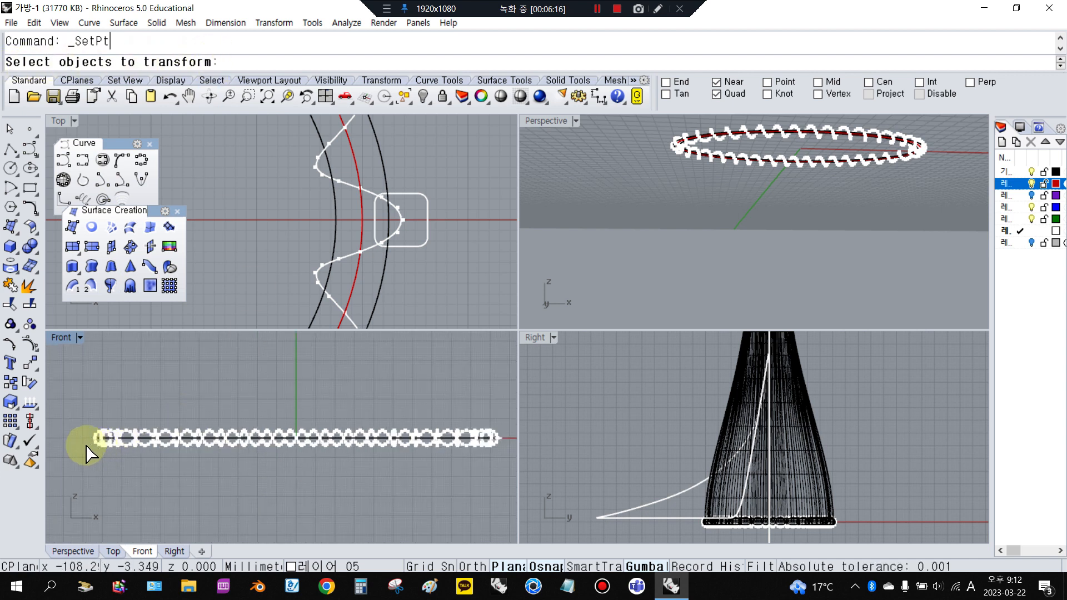
left_click_drag(85, 444, 512, 466)
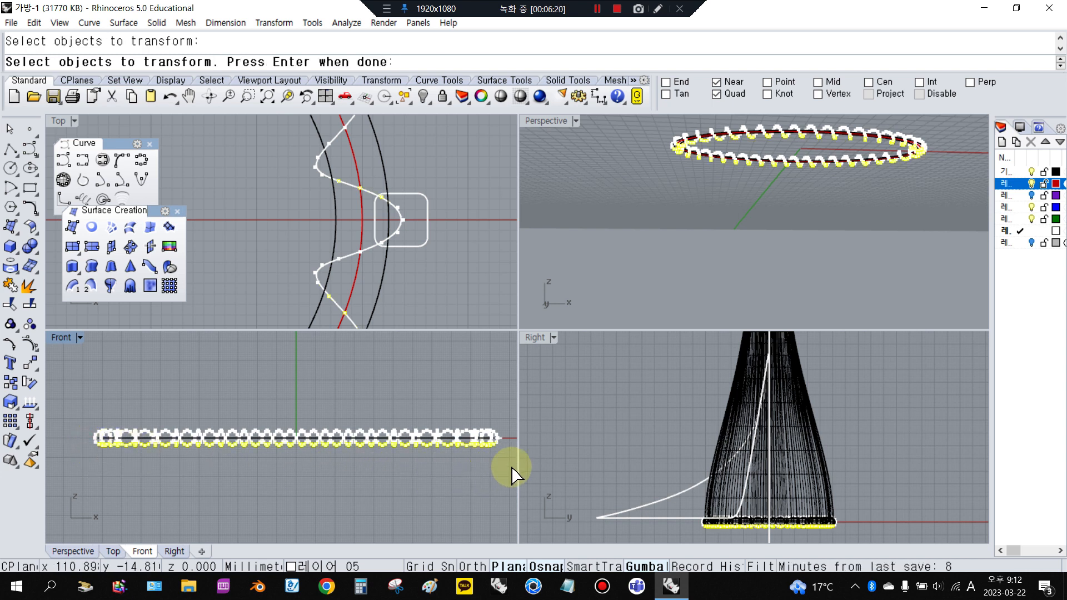
scroll(500, 455, "up", 8)
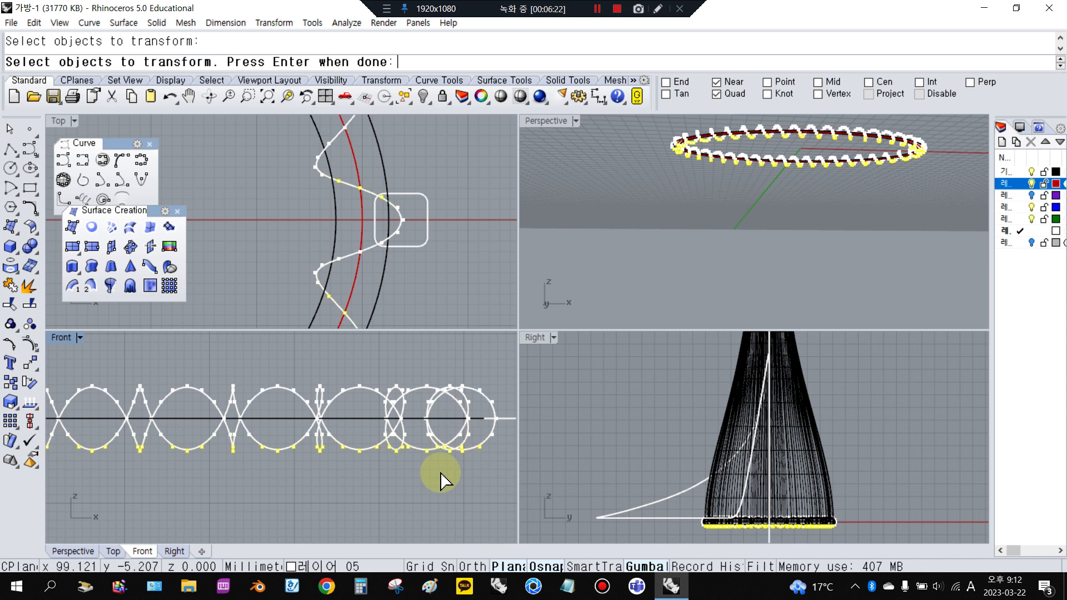
scroll(440, 453, "up", 3)
scroll(423, 447, "down", 3)
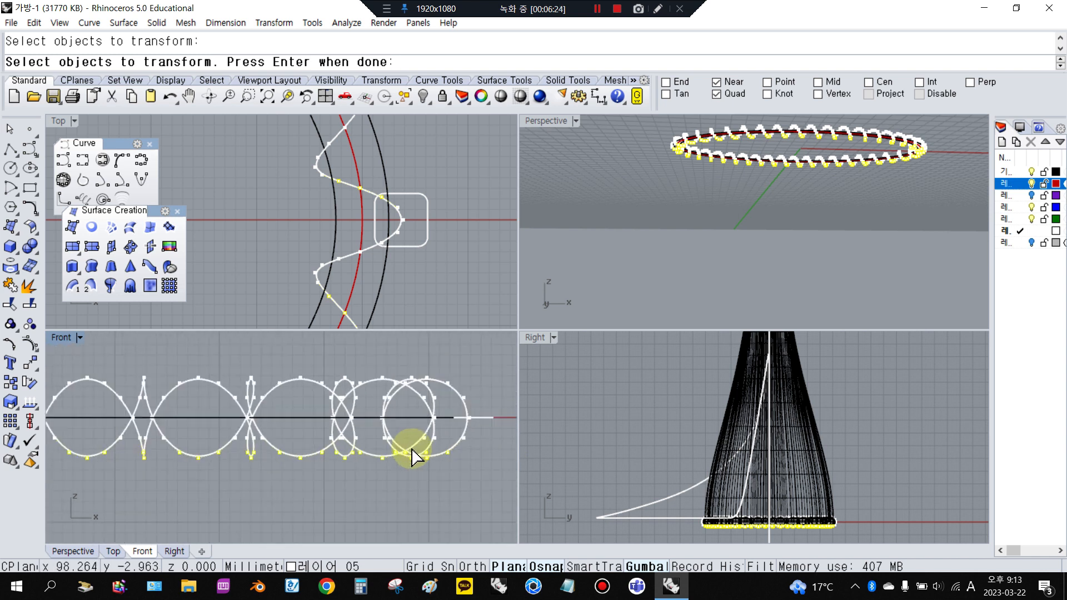
- Flatten the chosen helix points with Set Z only, aligned to World, at a height of about -2 mm, and hide the control points
right_click(379, 500)
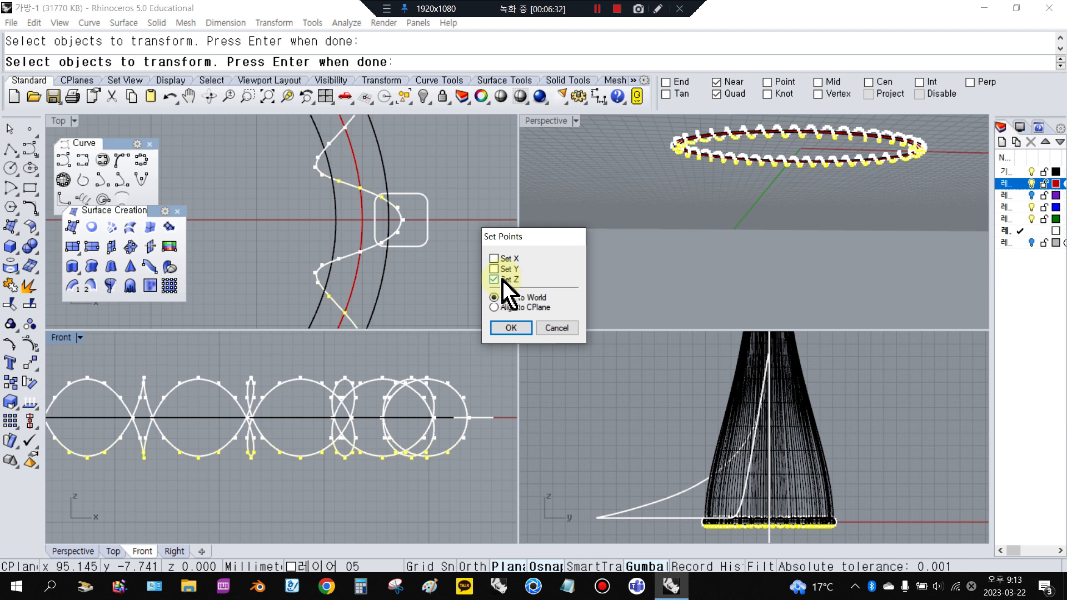
left_click(510, 329)
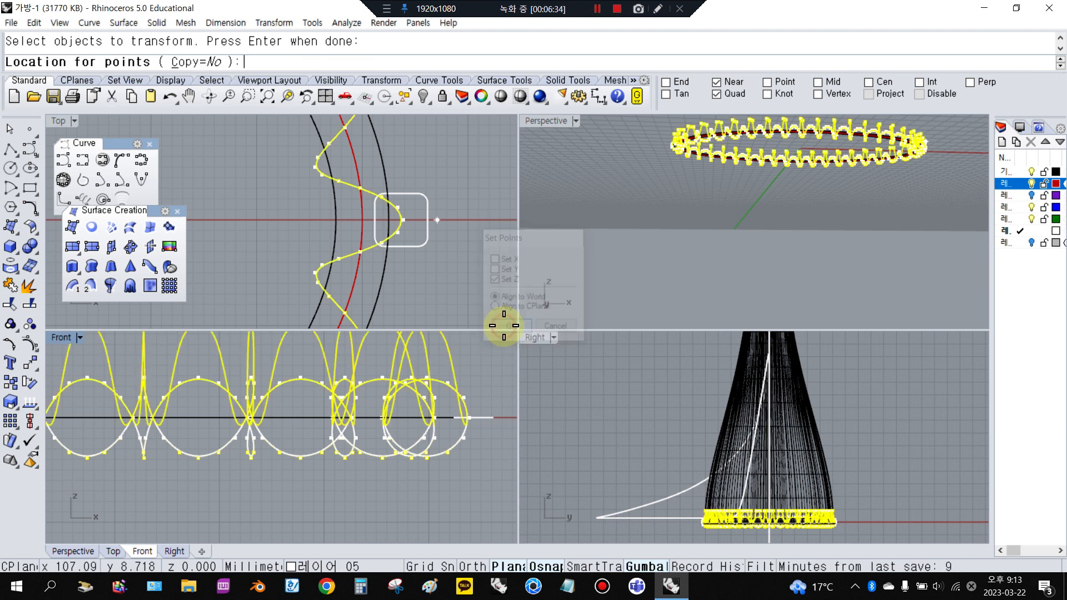
scroll(438, 439, "up", 8)
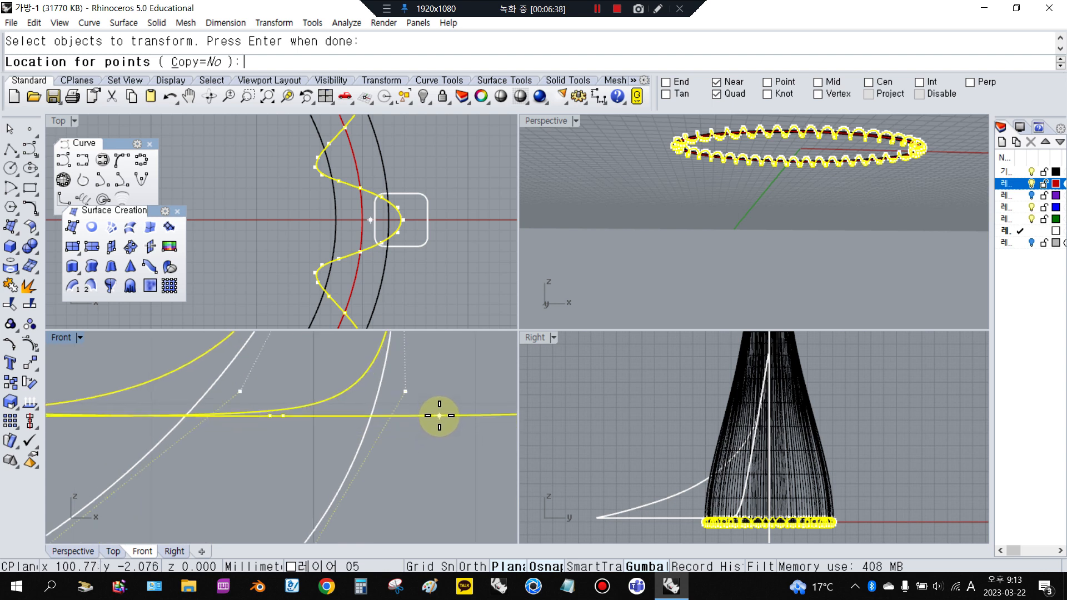
left_click(440, 414)
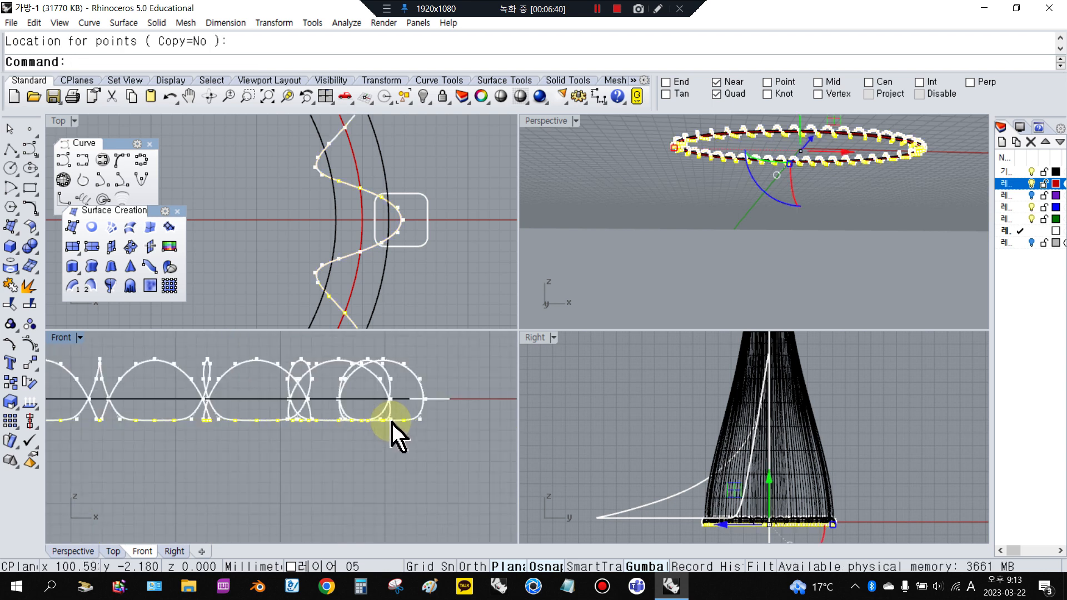
right_click(31, 361)
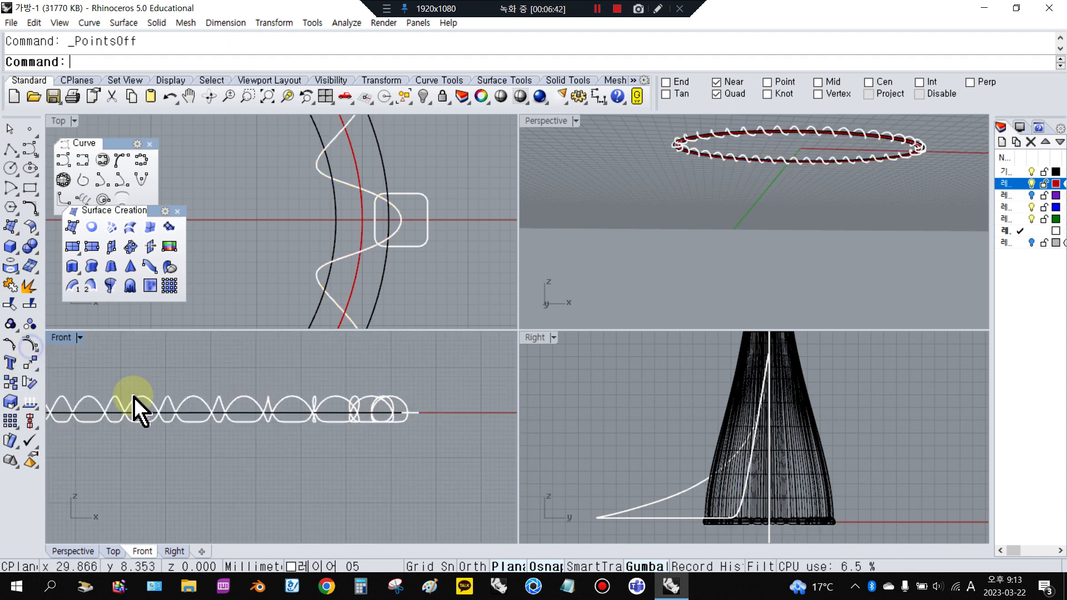
- Sweep the rounded square along the flattened helix with Sweep 1 Rail, using Freeform style and the default seam point
left_click(71, 288)
left_click(352, 184)
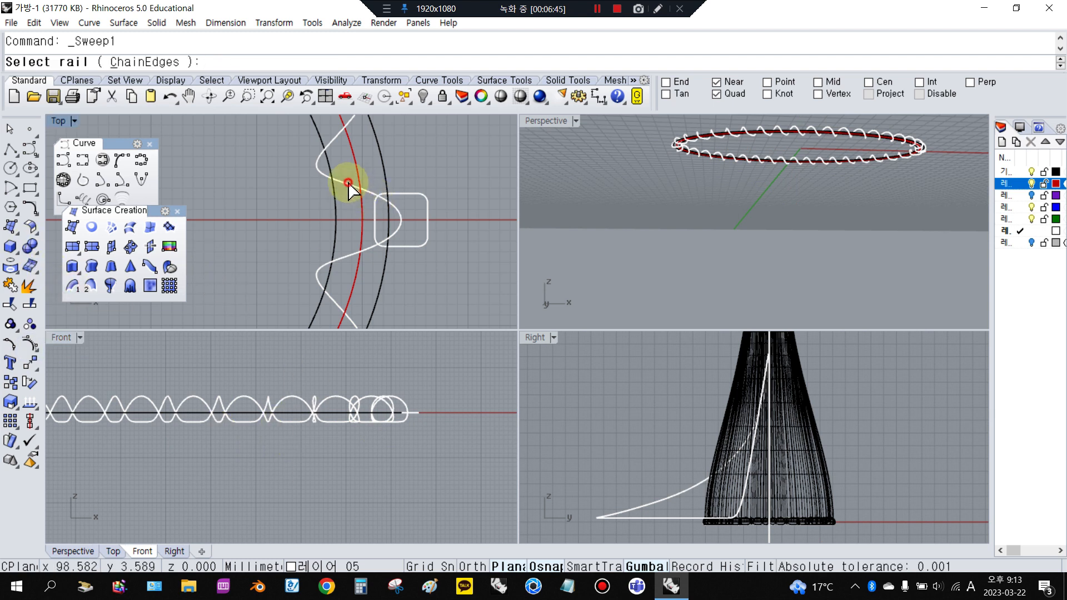
left_click(420, 202)
right_click(460, 199)
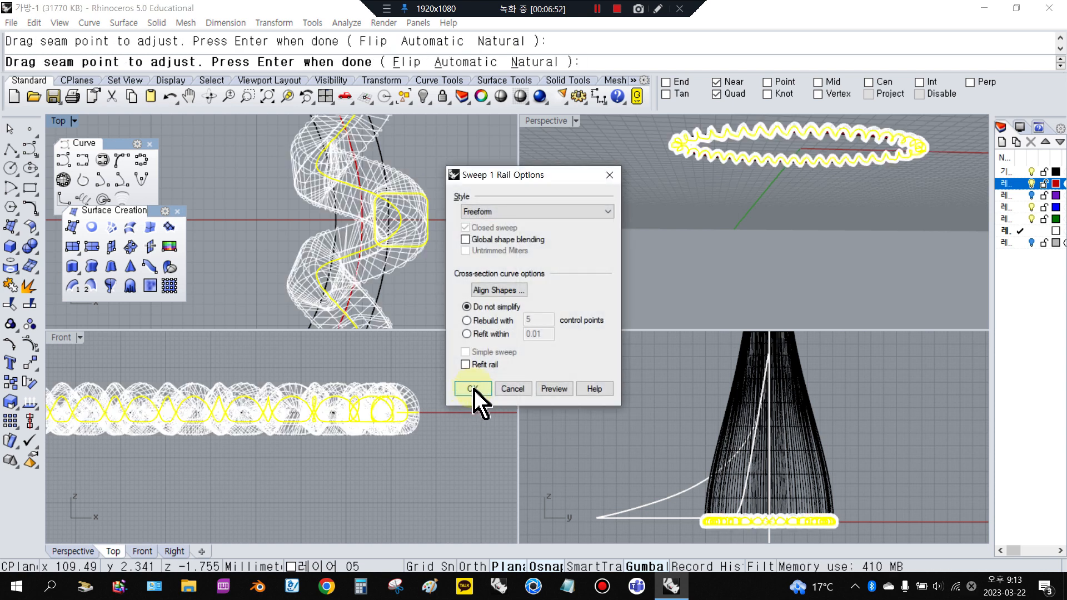
left_click(473, 389)
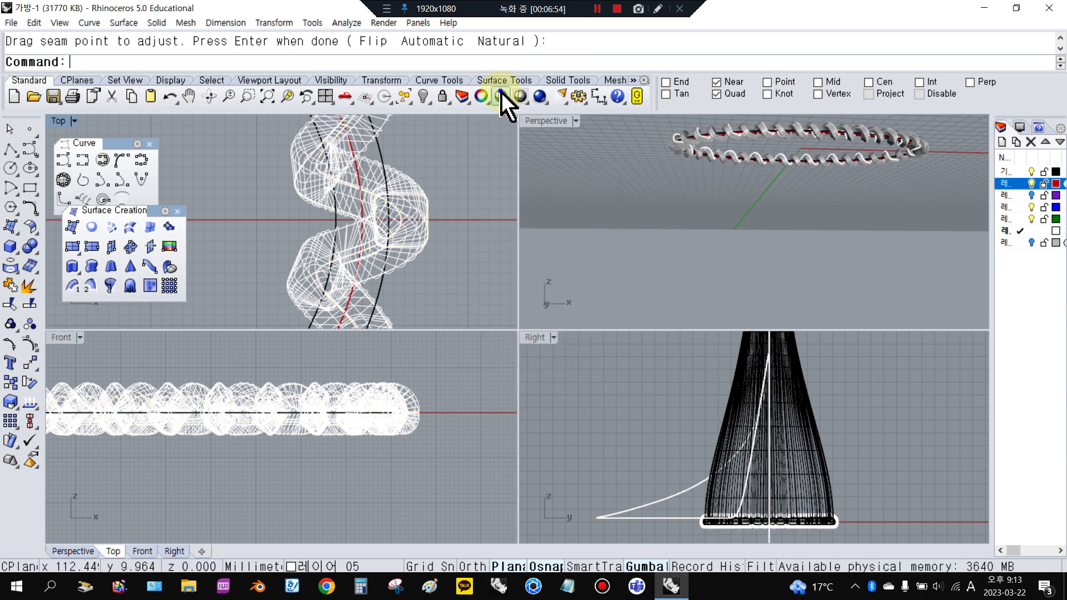
- Preview the new swept band shaded in all viewports and examine its twist up close
left_click(501, 97)
mouse_move(793, 177)
right_mouse_down()
mouse_move(862, 174)
mouse_move(616, 213)
mouse_move(767, 200)
right_mouse_up()
scroll(620, 173, "up", 10)
scroll(387, 169, "up", 2)
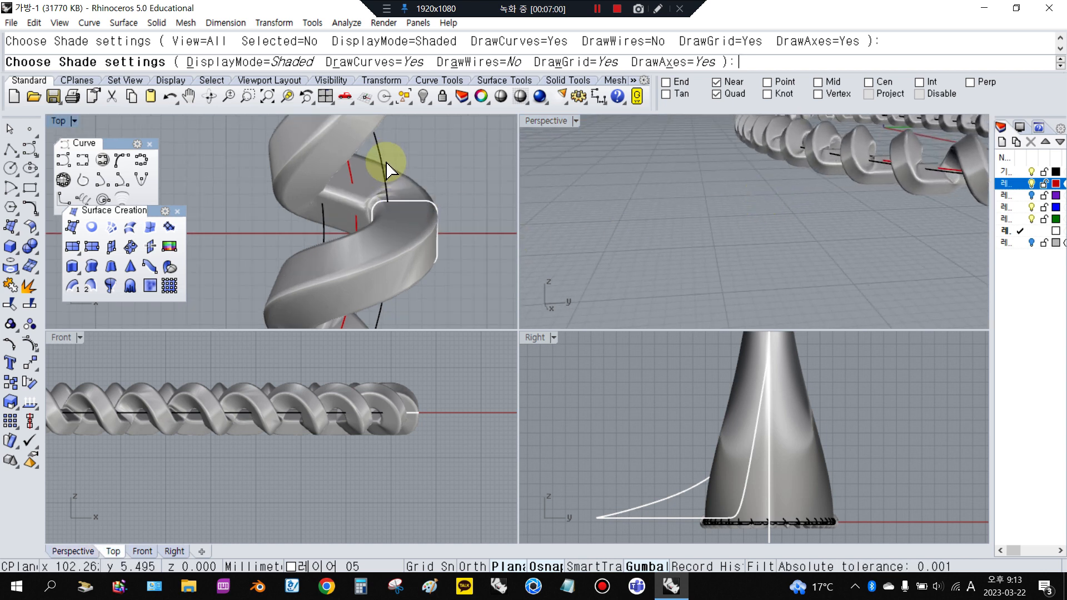
- Extrude the outer and middle ellipses together 150 mm upward as a solid wall, with BothSides set to No
left_click(381, 166)
scroll(361, 175, "up", 3)
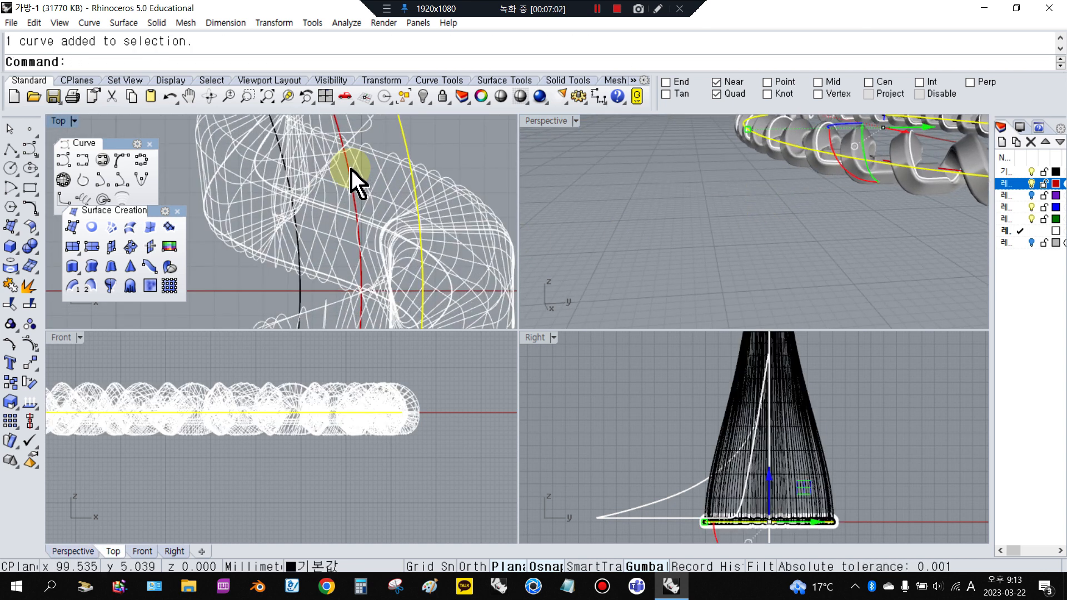
left_click(351, 169, "shift")
left_click(351, 169, "shift")
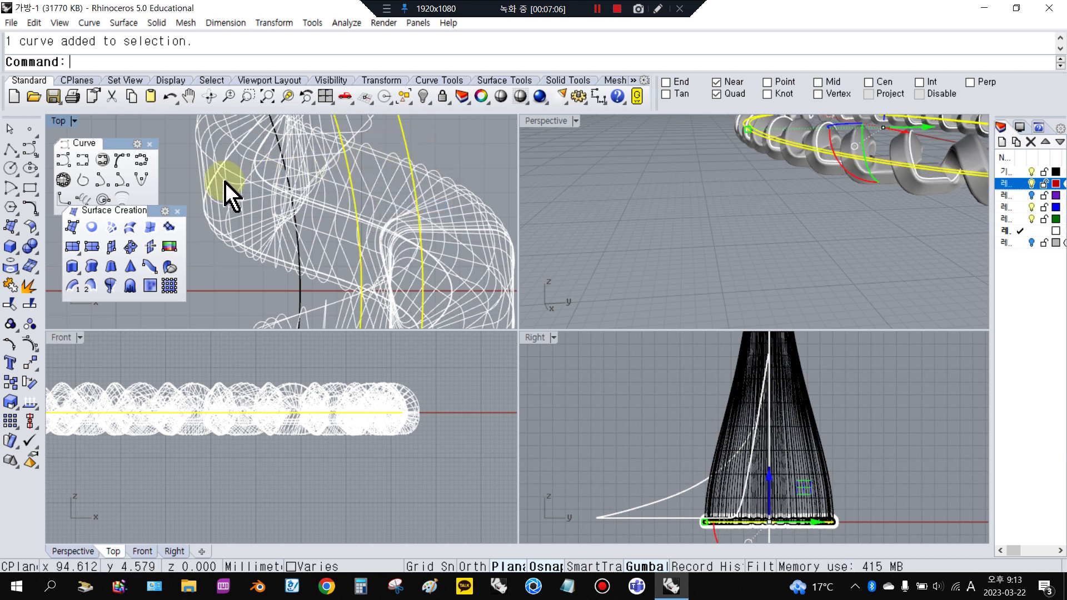
left_click(3, 252)
left_click_drag(53, 243, 73, 220)
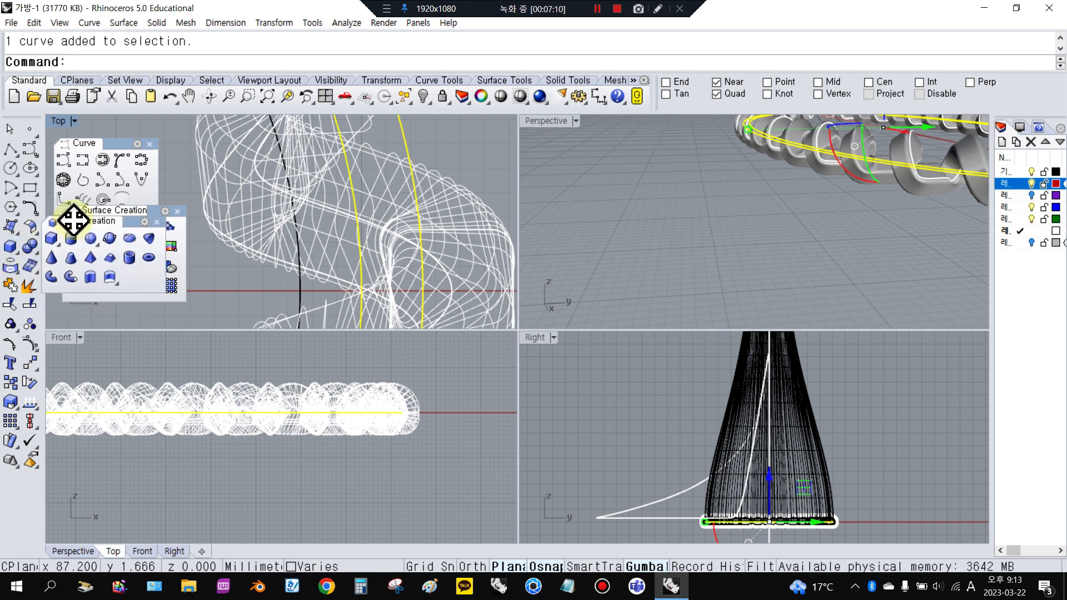
left_click(90, 276)
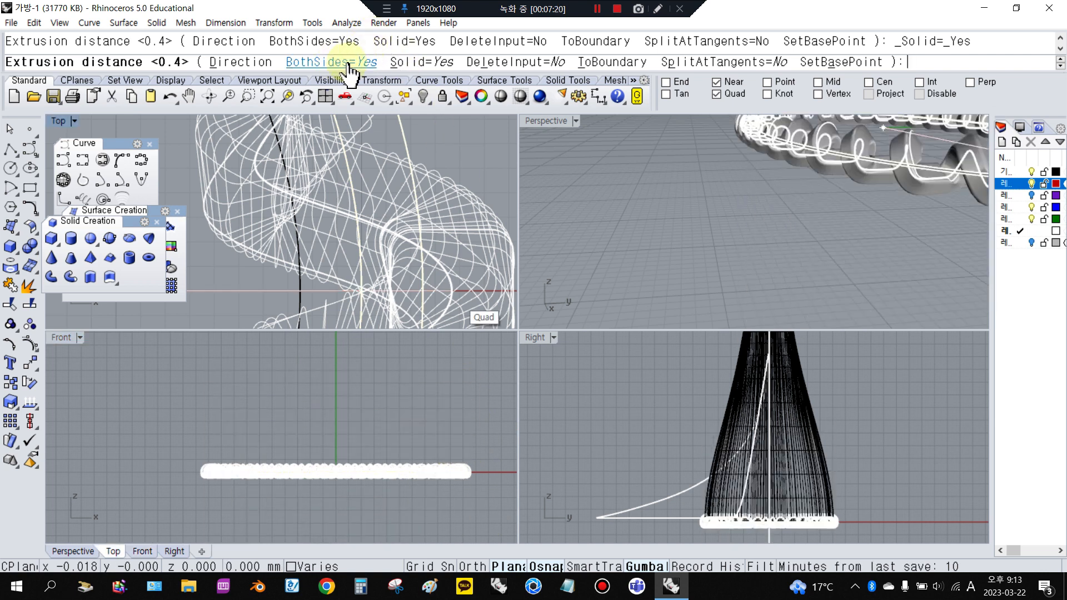
left_click(347, 64)
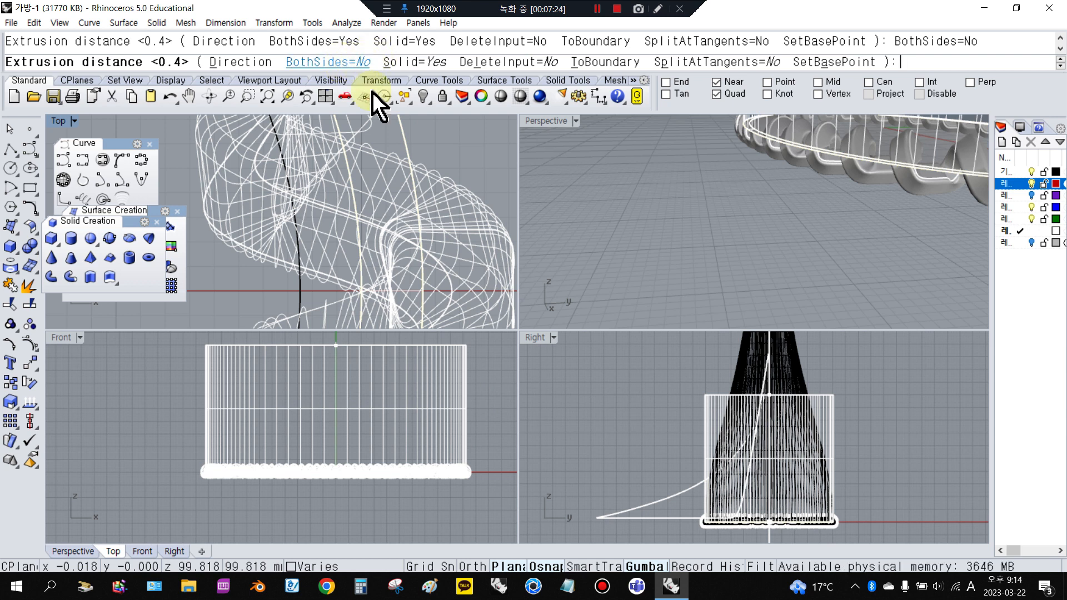
scroll(230, 456, "down", 4)
right_click_drag(319, 373, 295, 411)
scroll(295, 412, "up", 2)
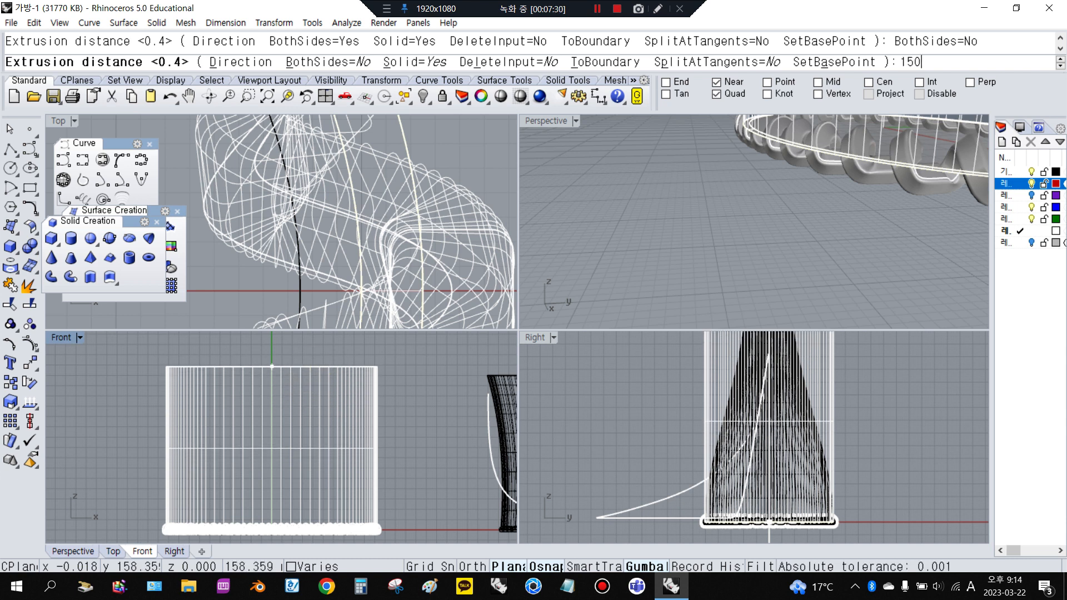
key("Return")
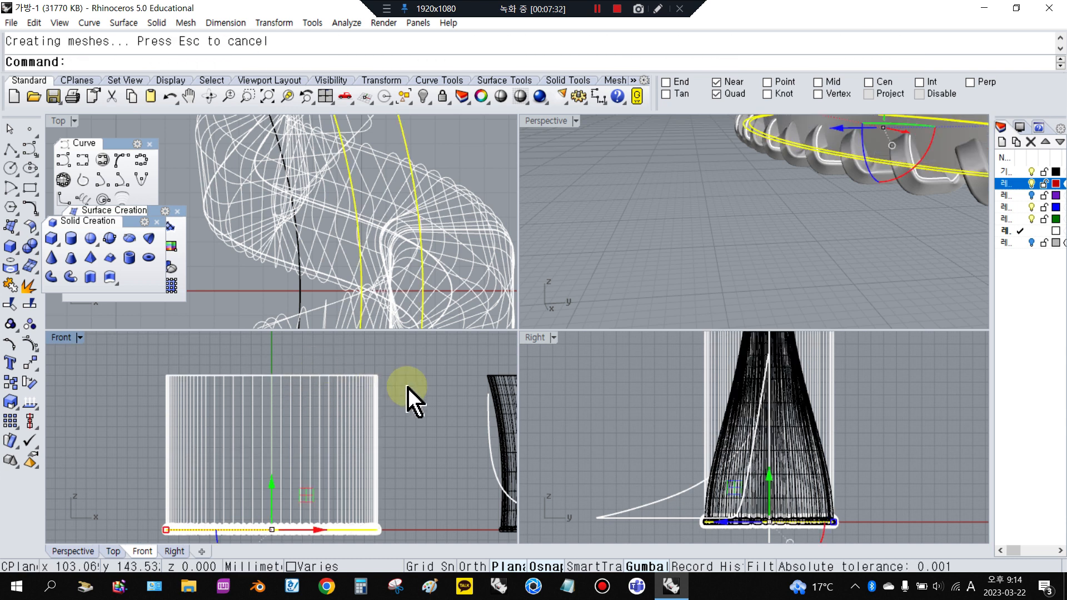
- Extrude the red middle ellipse upward on one side as a thin solid plate closing the bag's base
left_click(303, 431)
scroll(631, 230, "down", 6)
left_click(623, 229)
scroll(673, 237, "down", 6)
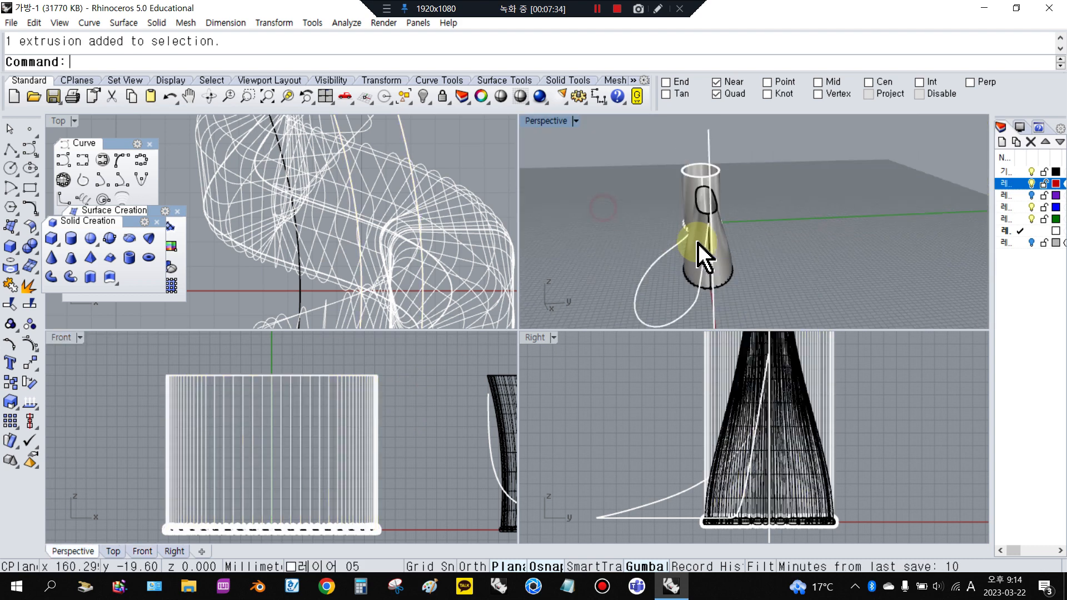
right_click_drag(733, 220, 548, 227)
scroll(750, 183, "up", 6)
mouse_move(732, 245)
right_mouse_down()
mouse_move(739, 326)
mouse_move(713, 253)
right_mouse_up()
scroll(715, 261, "up", 8)
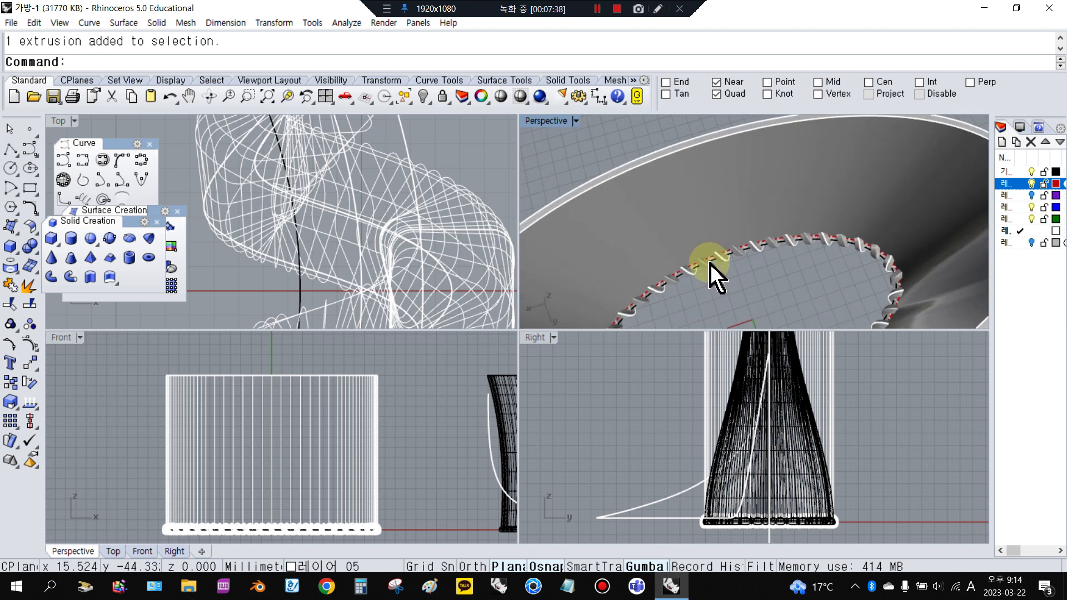
left_click(730, 250)
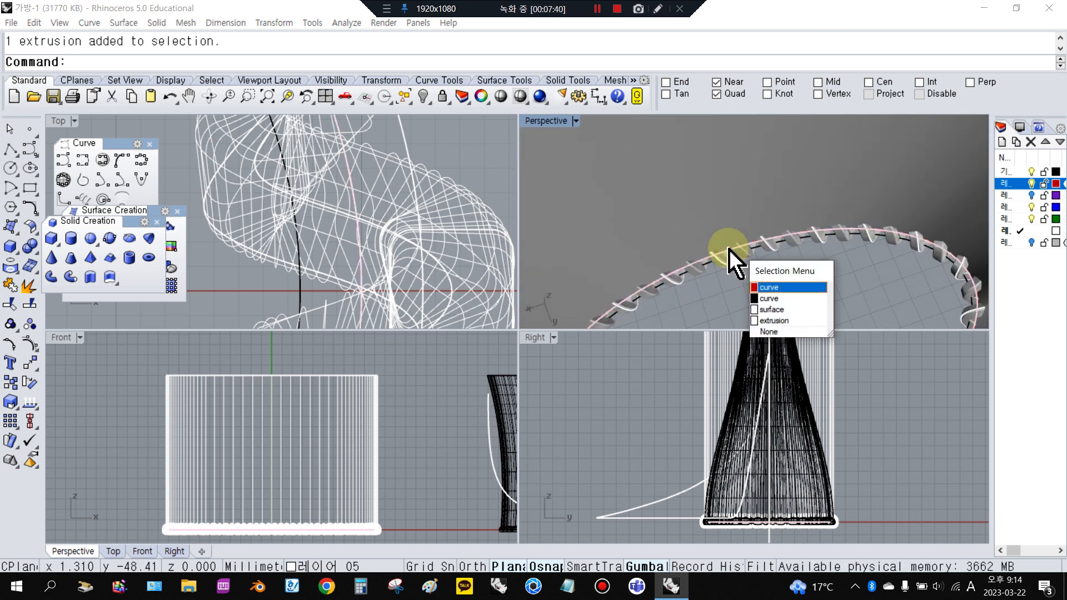
left_click(765, 284)
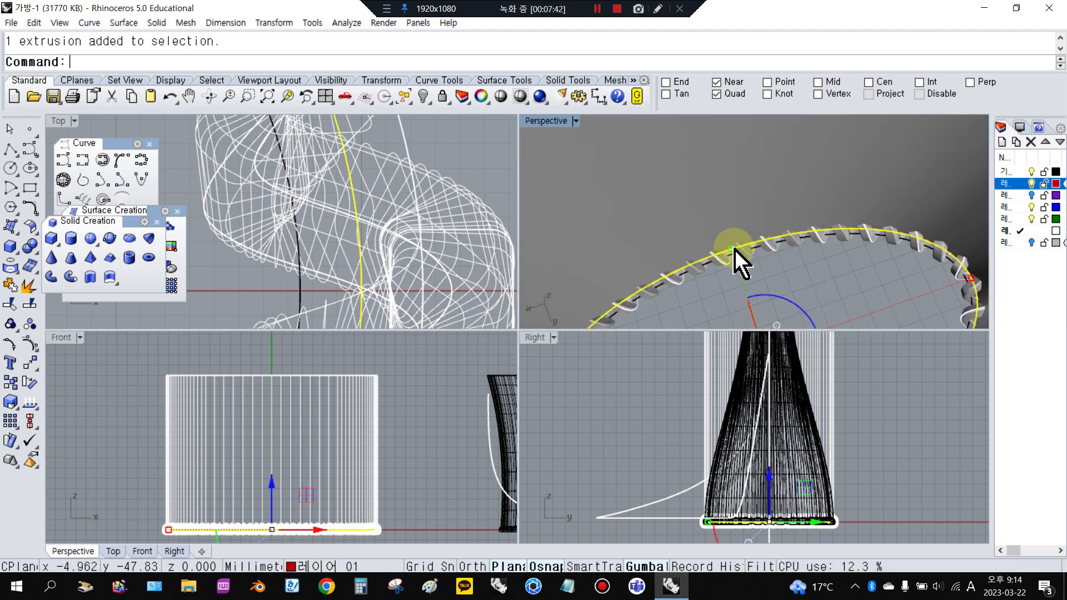
left_click(90, 277)
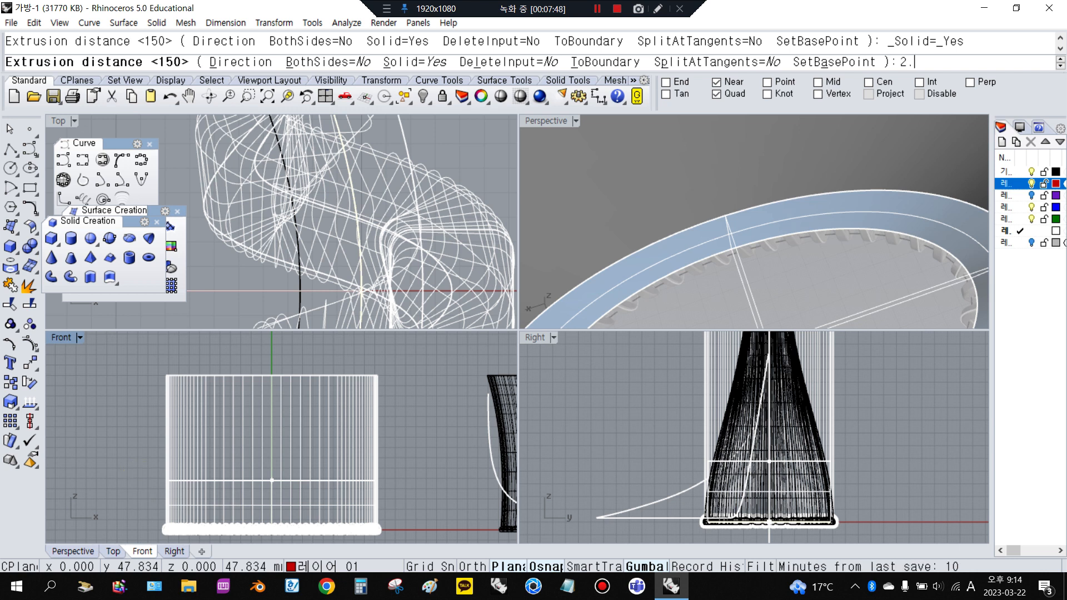
key("Return")
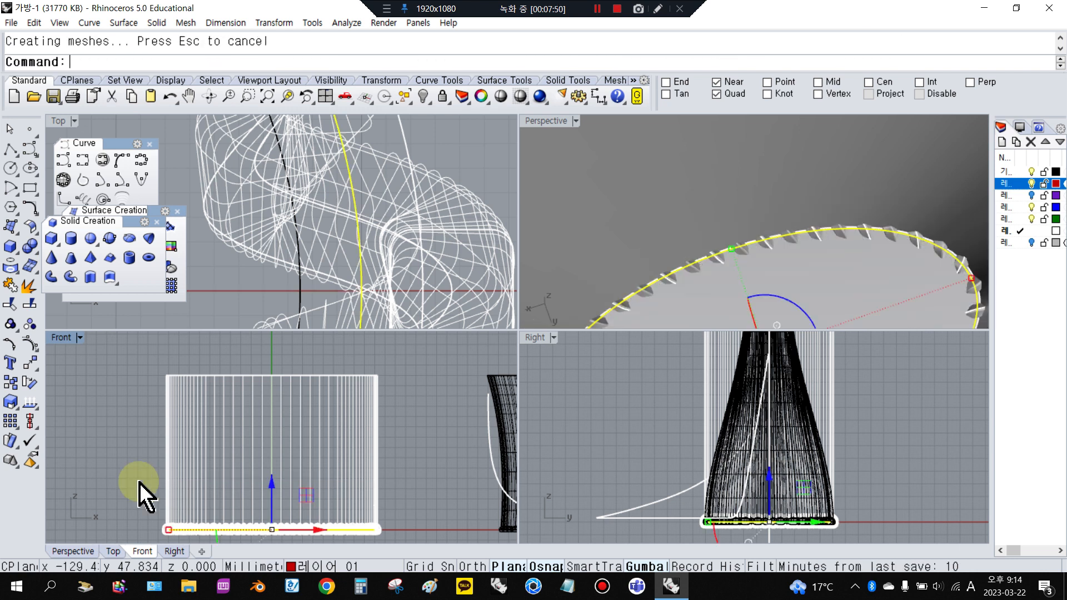
- Delete the black inner ellipse curve at the bag's base
scroll(801, 222, "down", 5)
right_click_drag(793, 279, 710, 159)
scroll(750, 245, "up", 9)
scroll(650, 173, "down", 5)
right_click_drag(649, 184, 662, 207)
right_click_drag(746, 231, 659, 247)
scroll(745, 247, "up", 6)
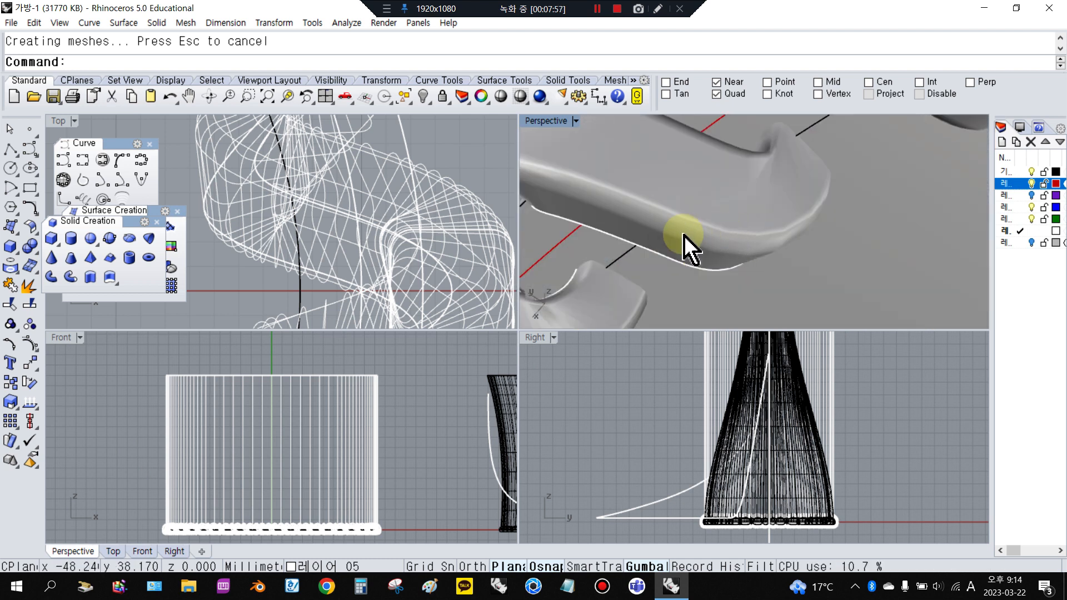
left_click(622, 257)
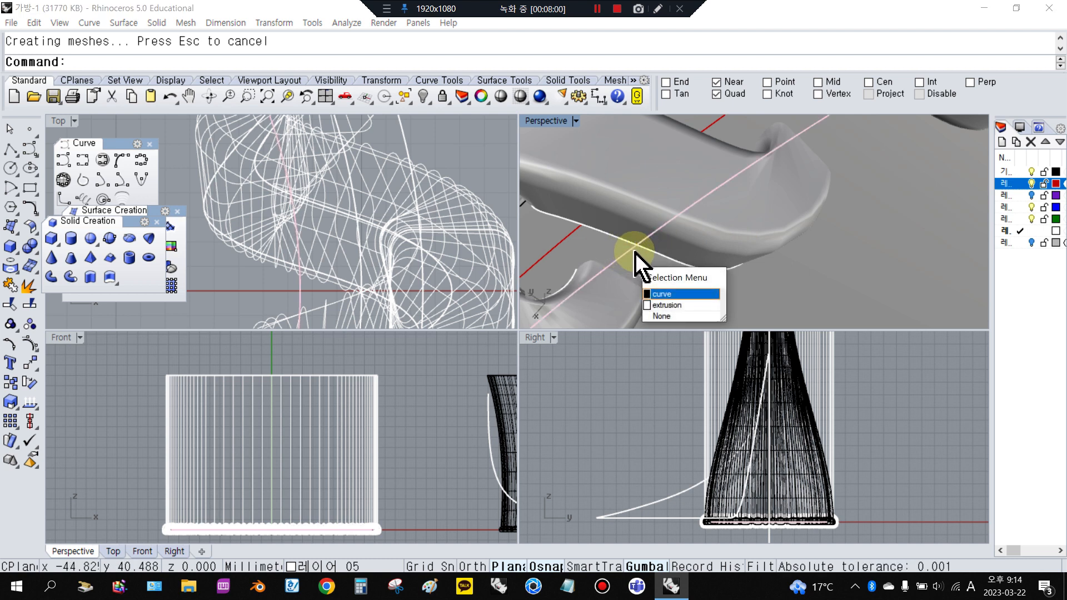
key("Return")
key("Delete")
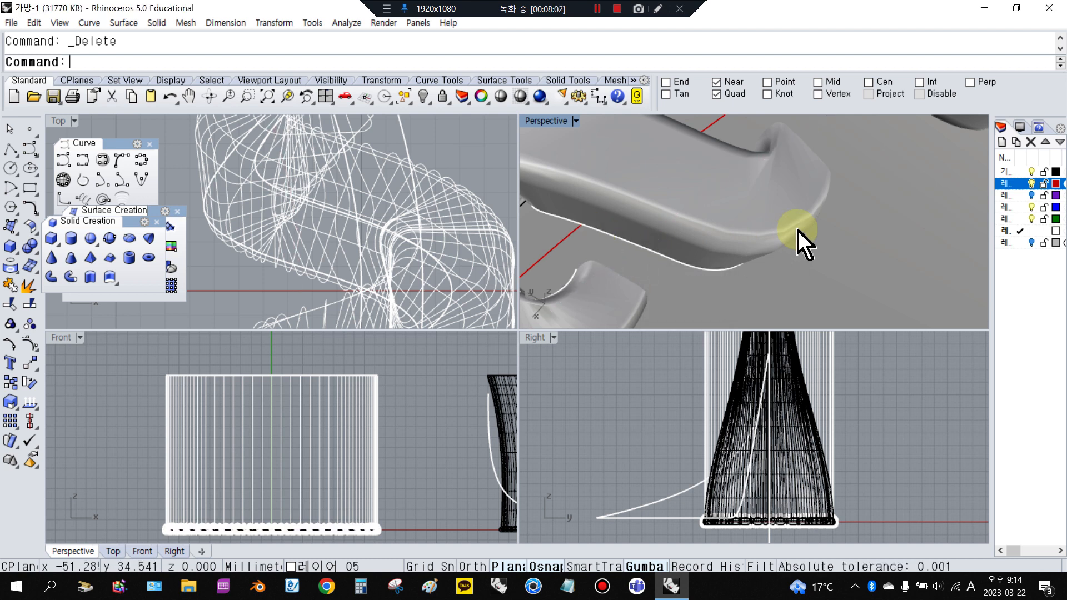
- Examine up close how the wall and base plate edges meet beneath the stitched band
scroll(785, 223, "down", 6)
scroll(781, 205, "up", 4)
left_click(737, 135)
right_click_drag(761, 150, 778, 232)
left_click(777, 232)
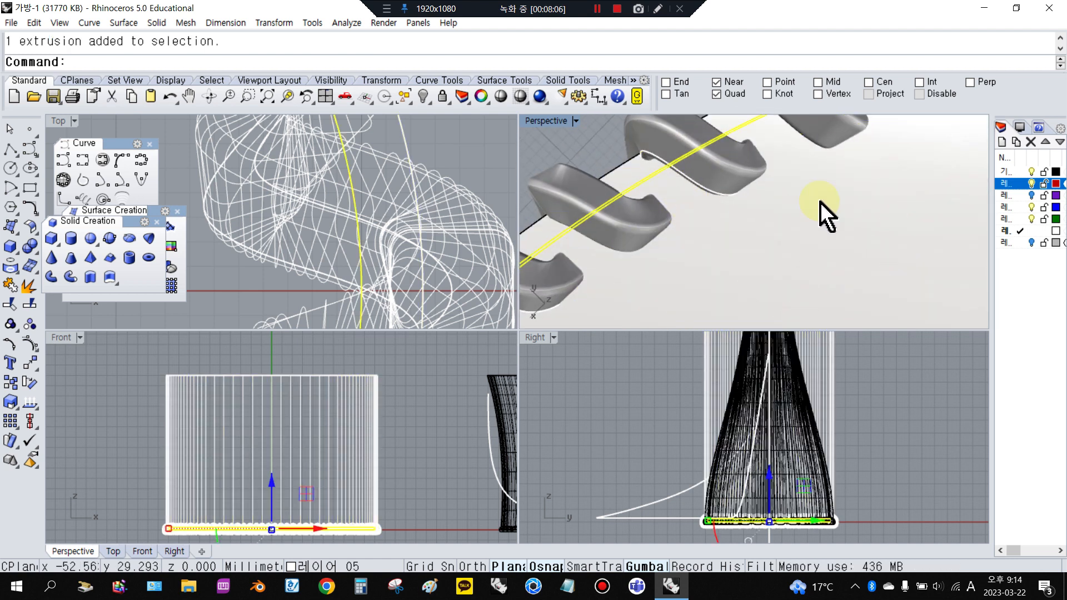
left_click(528, 150)
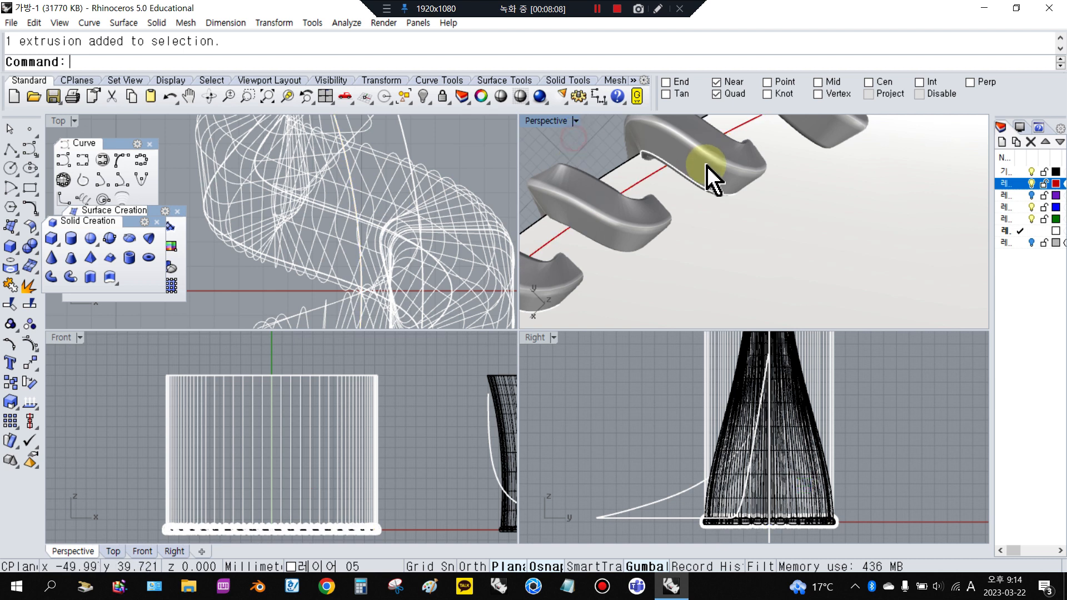
scroll(652, 158, "up", 2)
right_click_drag(652, 158, 651, 212)
scroll(651, 212, "up", 3)
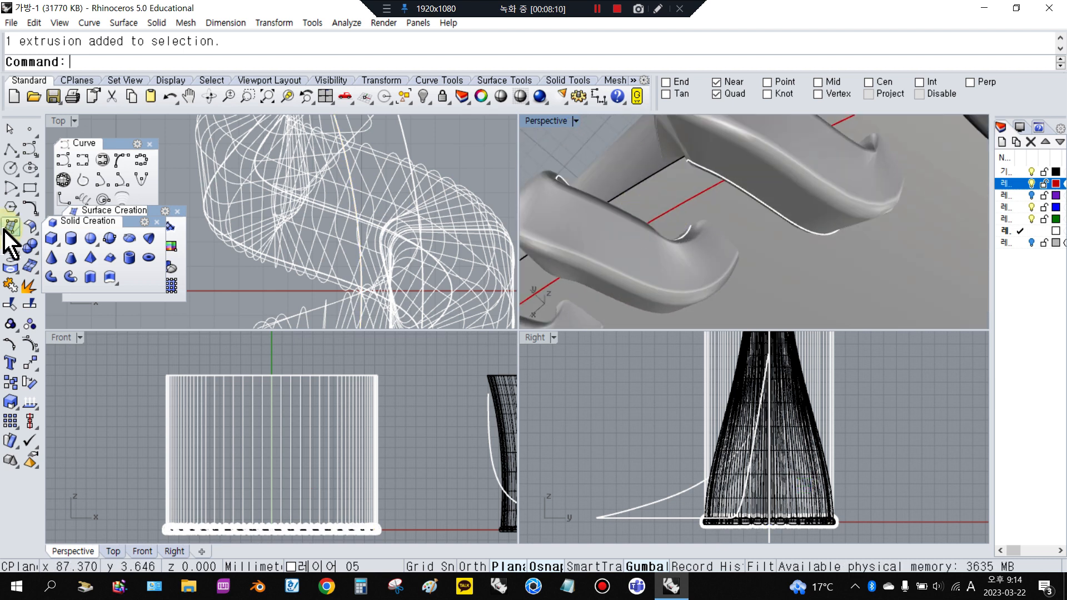
- Fillet the wall's and base plate's outer bottom edges under the stitches with a 0.5 radius
left_click(30, 246)
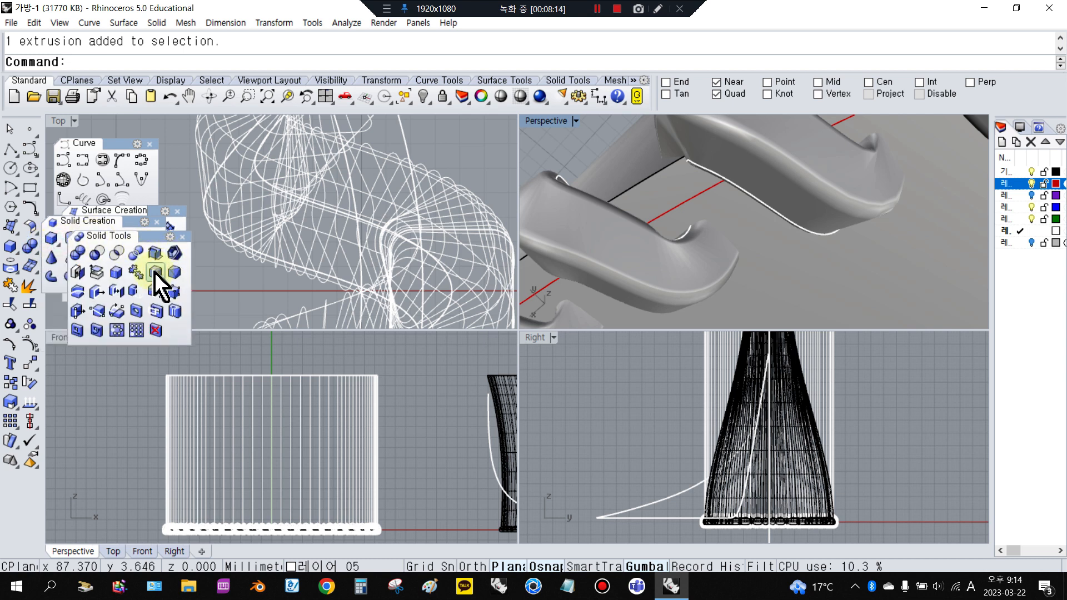
left_click(663, 169)
left_click(674, 208)
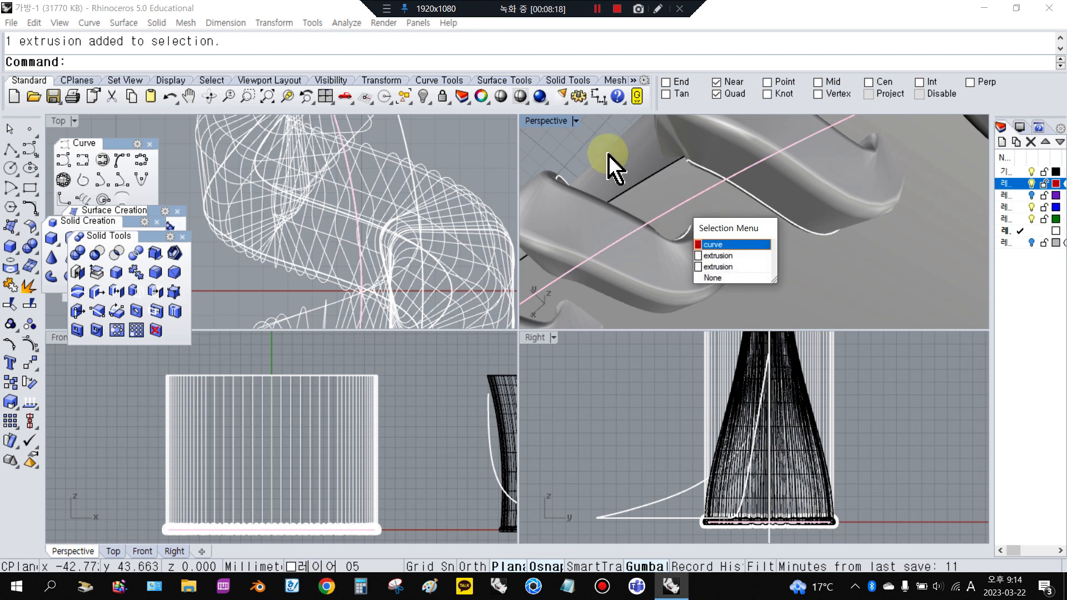
scroll(728, 228, "down", 10)
right_click_drag(734, 287, 716, 258)
scroll(713, 225, "up", 10)
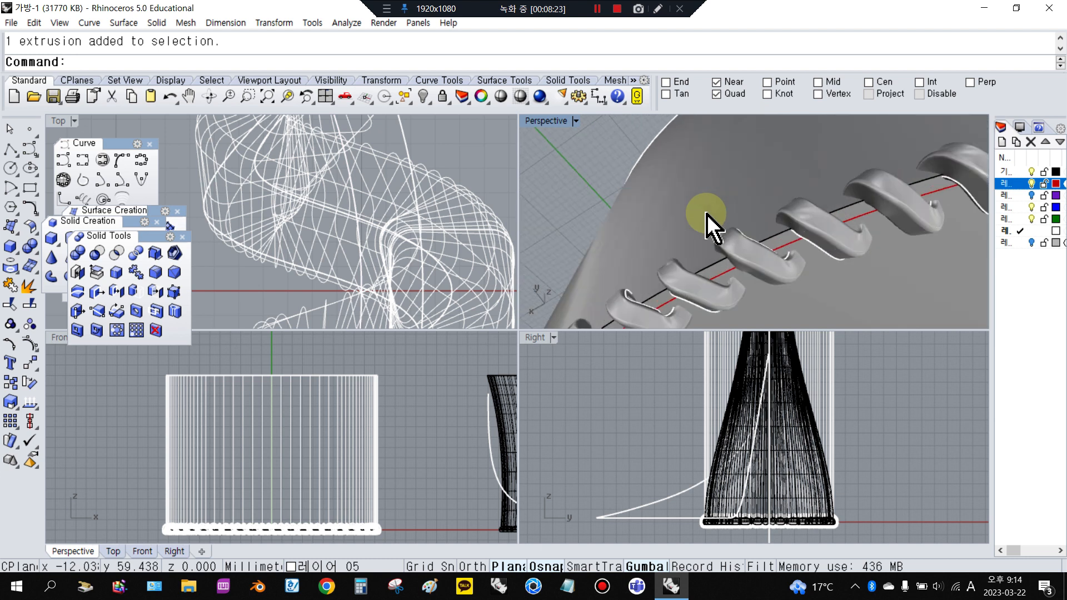
left_click(153, 272)
left_click(369, 62)
type("0")
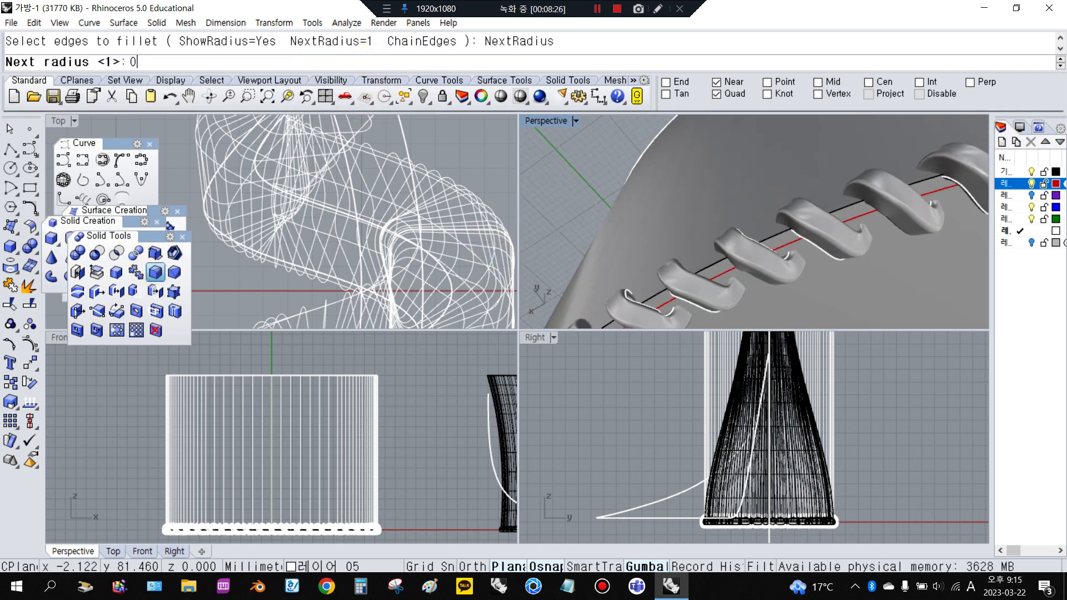
type(".5")
key("Return")
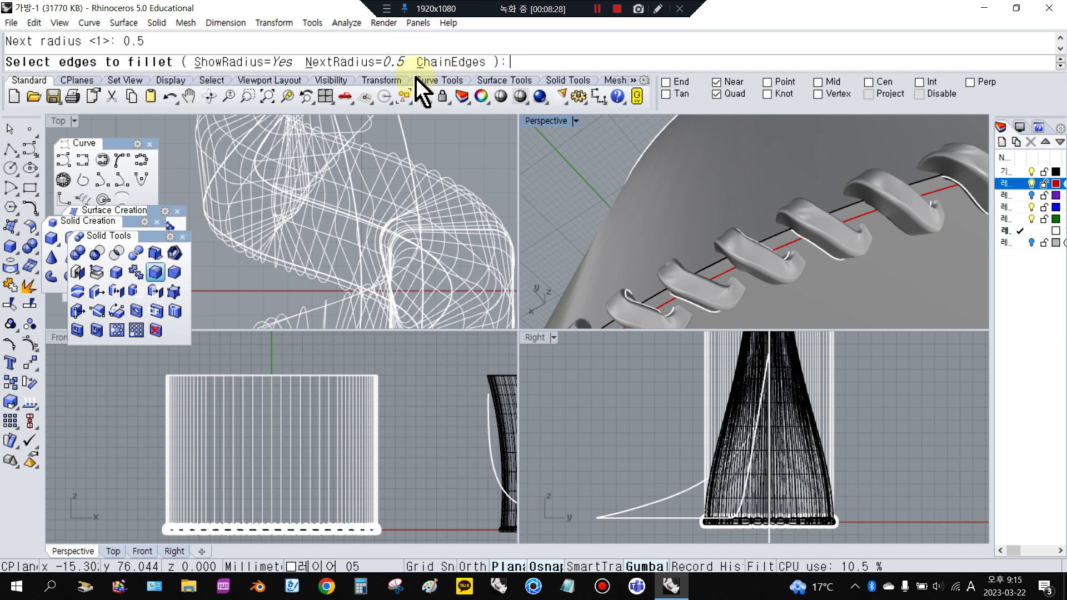
scroll(722, 281, "up", 3)
left_click(715, 278)
scroll(717, 281, "down", 3)
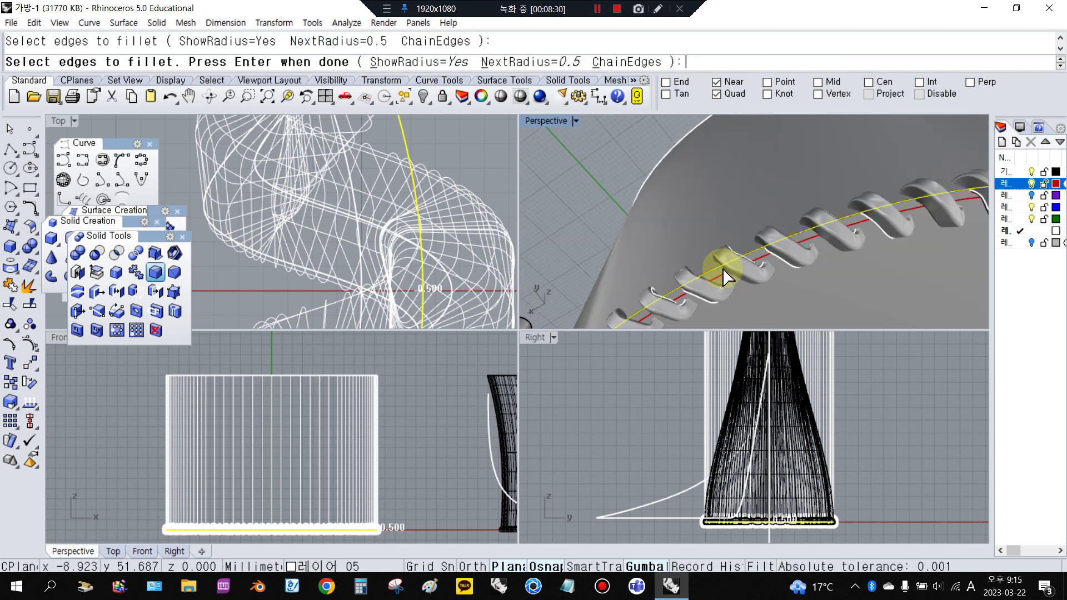
left_click(715, 275)
right_click(715, 275)
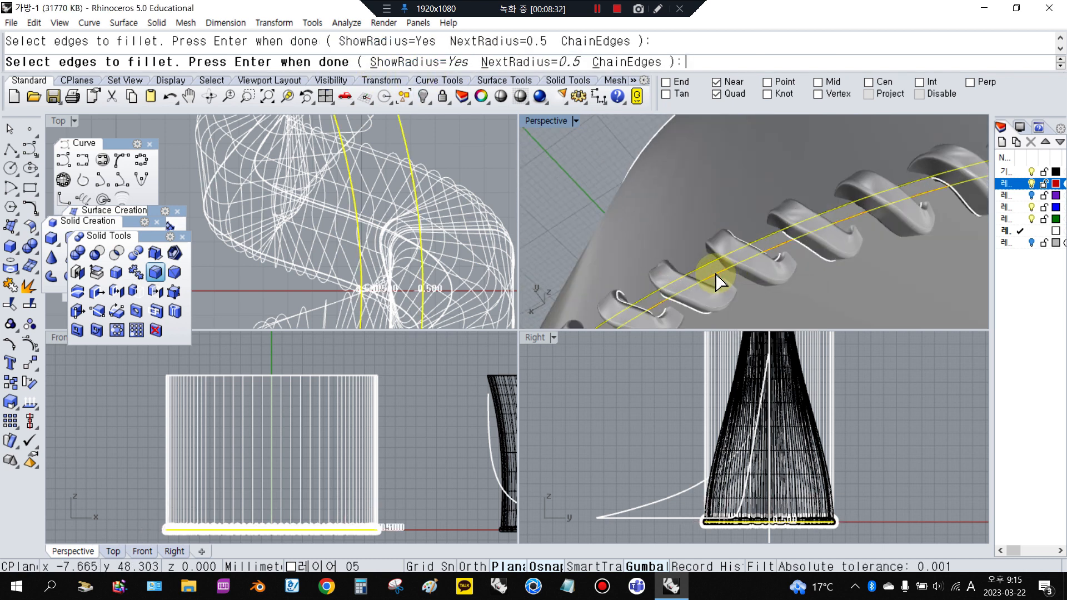
right_click(715, 275)
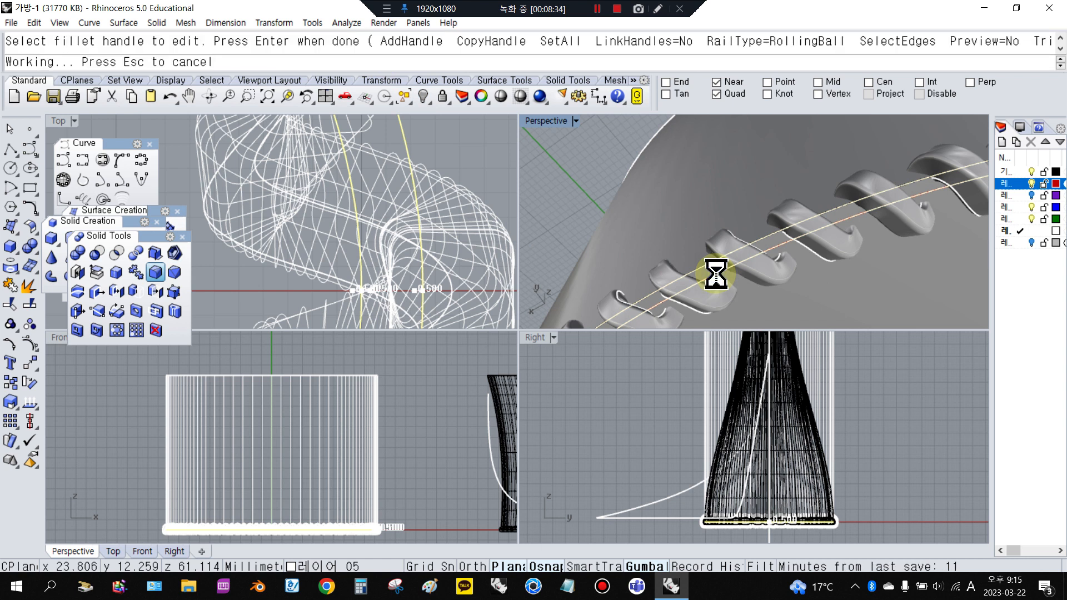
- Preview the model shaded and inspect the filleted edges between the stitches in a maximized Perspective view
scroll(723, 286, "up", 5)
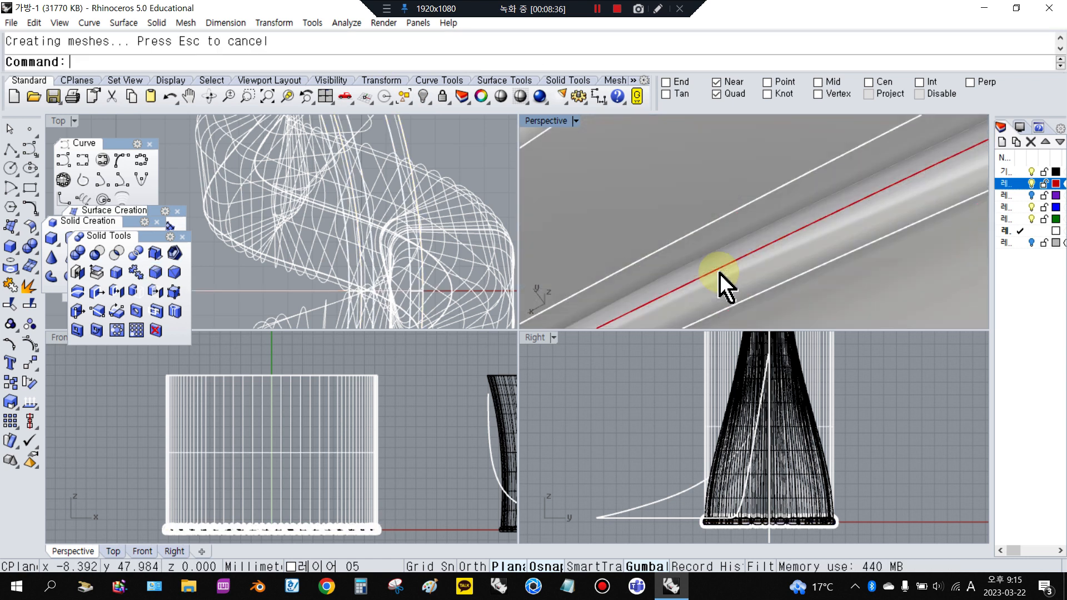
scroll(719, 277, "down", 6)
left_click(499, 97)
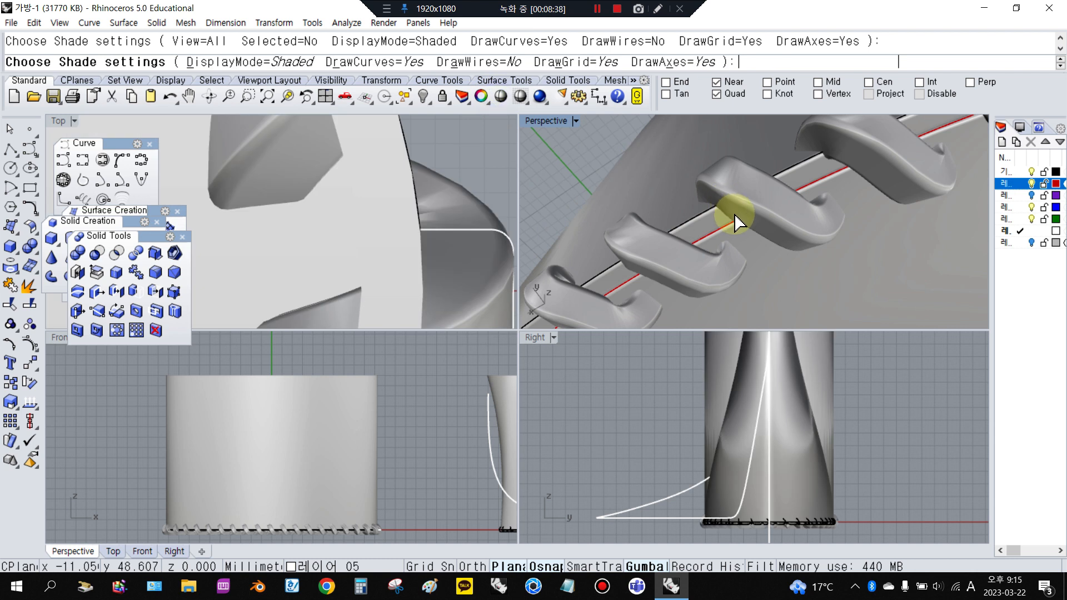
scroll(723, 220, "up", 5)
scroll(714, 217, "down", 2)
scroll(700, 216, "up", 2)
right_click_drag(691, 217, 628, 178)
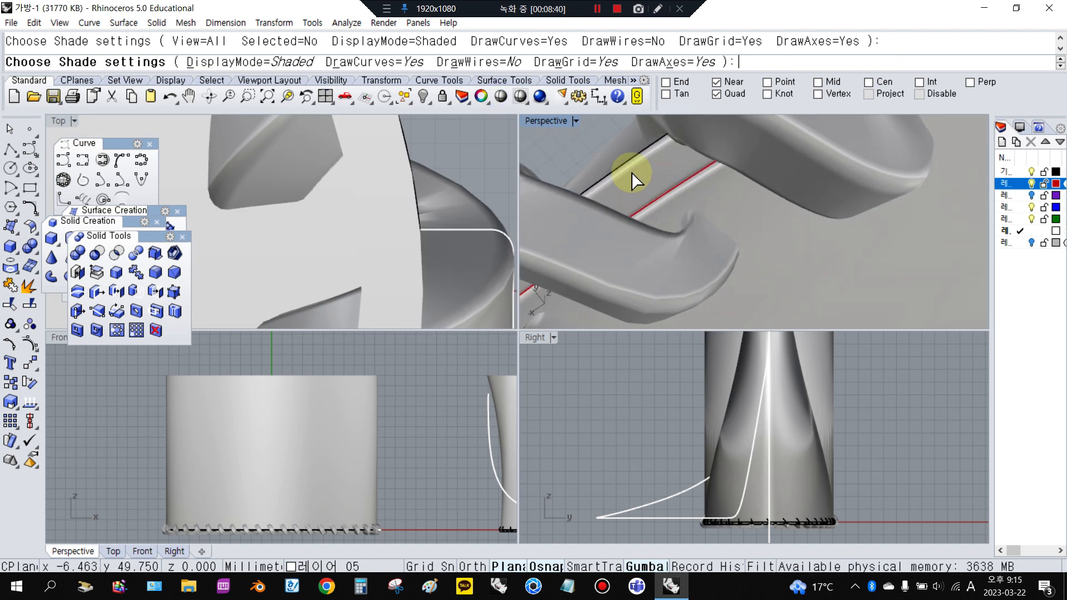
double_click(546, 124)
right_click_drag(534, 257, 534, 265)
key("Escape")
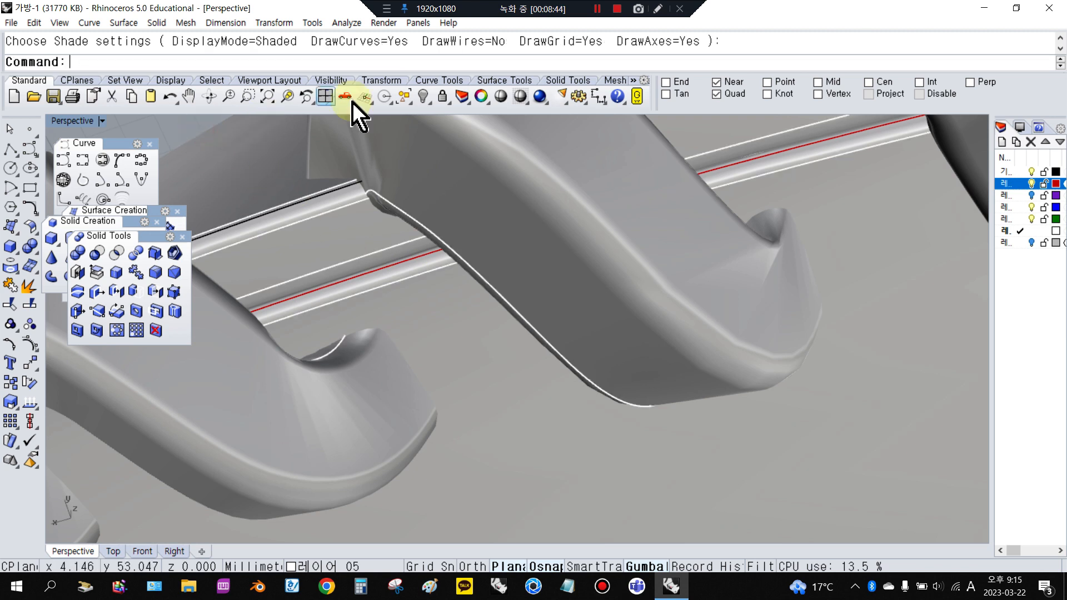
- Select all curves in the model and hide them
left_click(404, 96)
left_click(480, 179)
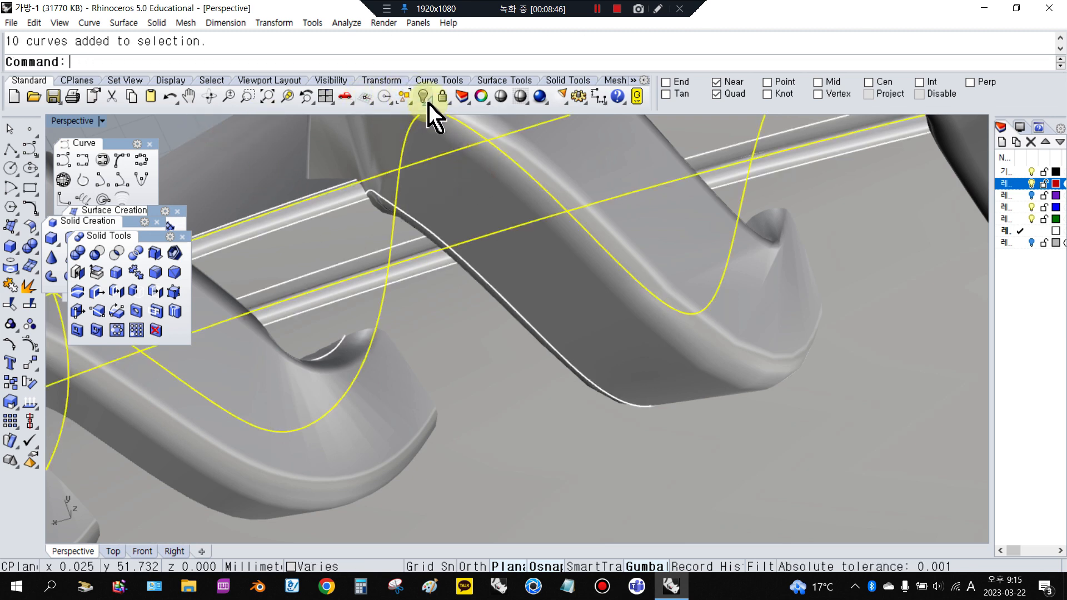
left_click(424, 96)
- Preview both bags shaded in Perspective and examine the whole stitched base from a distance
left_click(503, 97)
scroll(639, 303, "down", 6)
right_click_drag(635, 294, 765, 141)
scroll(647, 289, "down", 8)
scroll(655, 247, "down", 7)
scroll(664, 268, "up", 3)
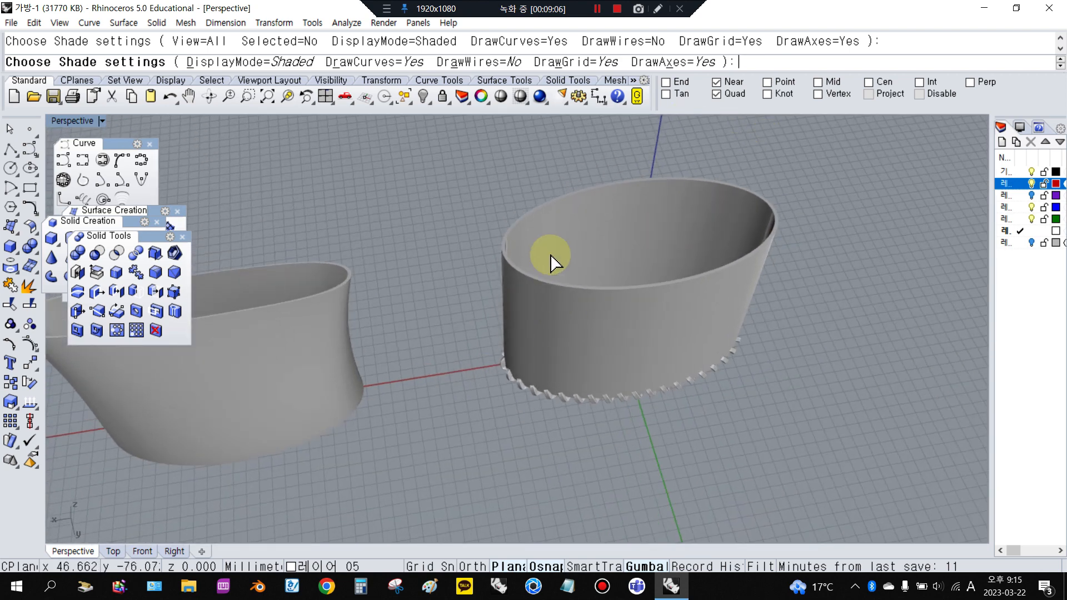
left_click(618, 236)
left_click(443, 185)
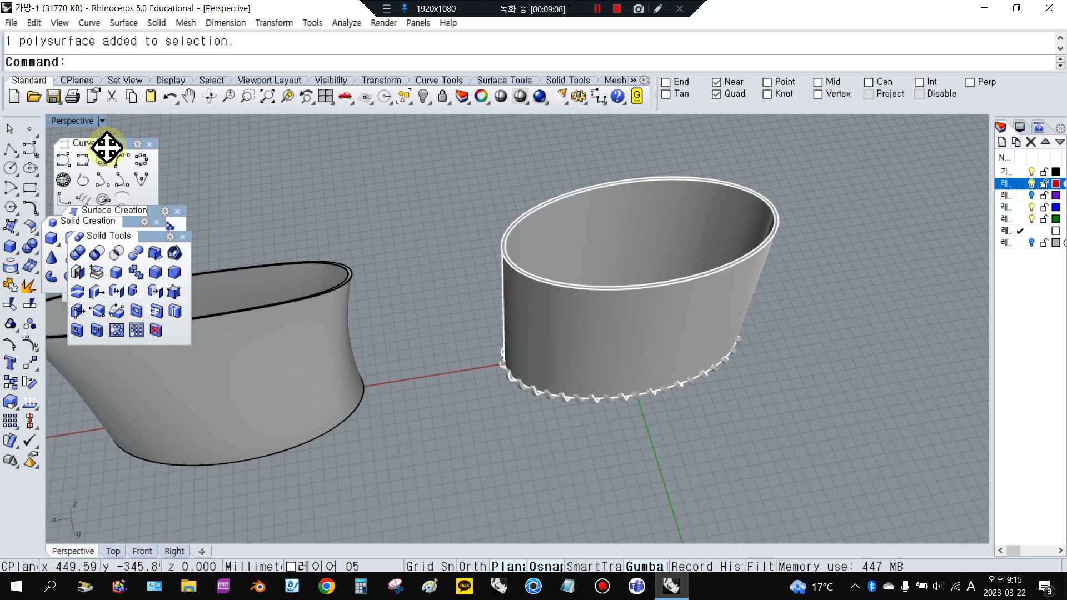
- Restore the four-viewport layout and turn on the gray layer 레이어 06 holding the chain straps
double_click(81, 124)
scroll(424, 191, "down", 15)
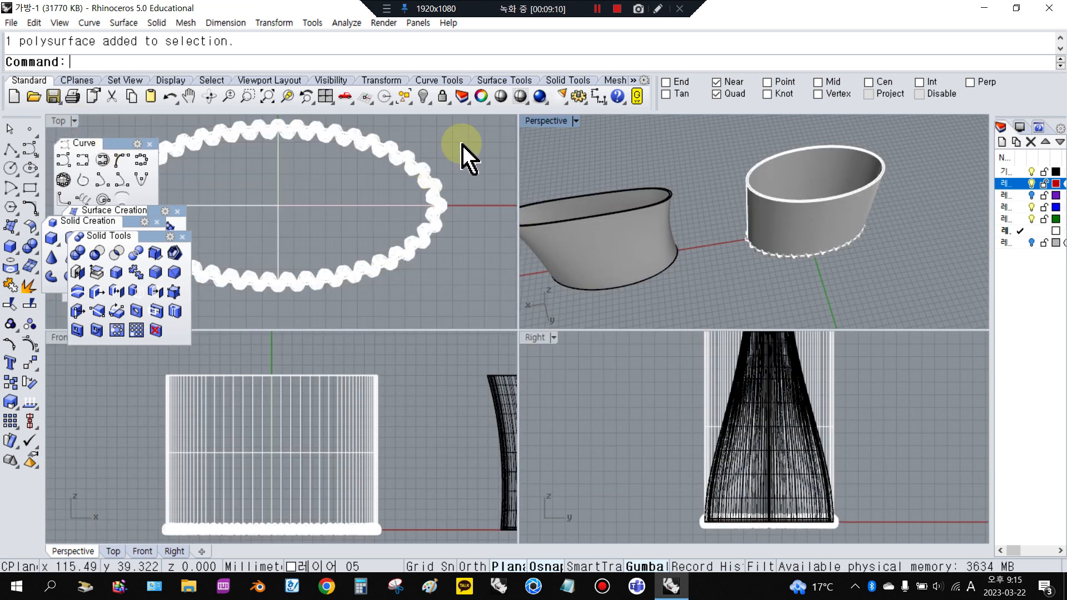
right_click_drag(505, 155, 330, 166)
right_click_drag(834, 188, 717, 213)
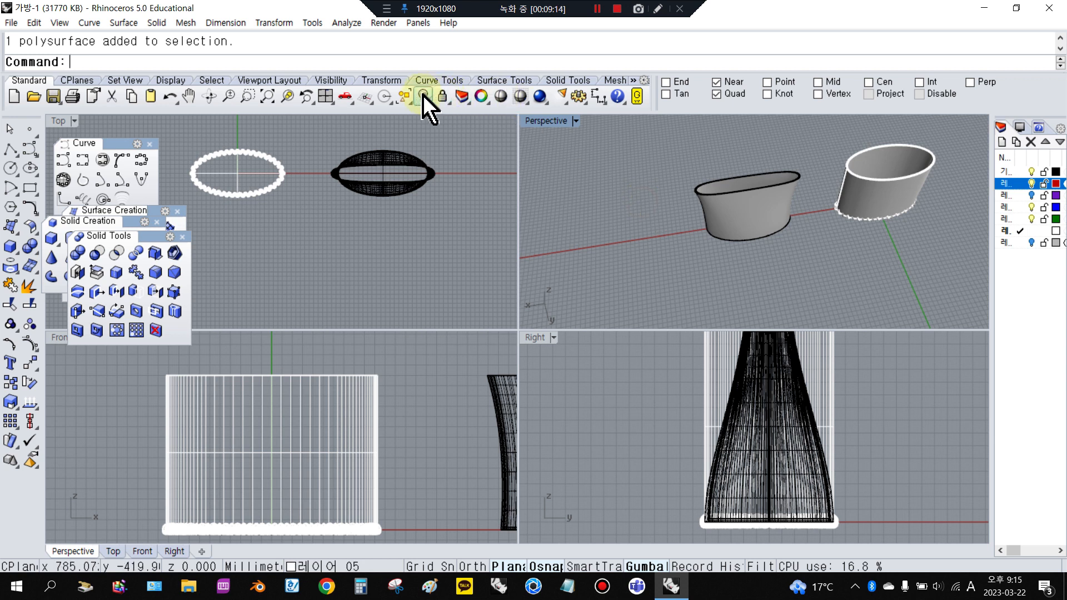
left_click(1033, 244)
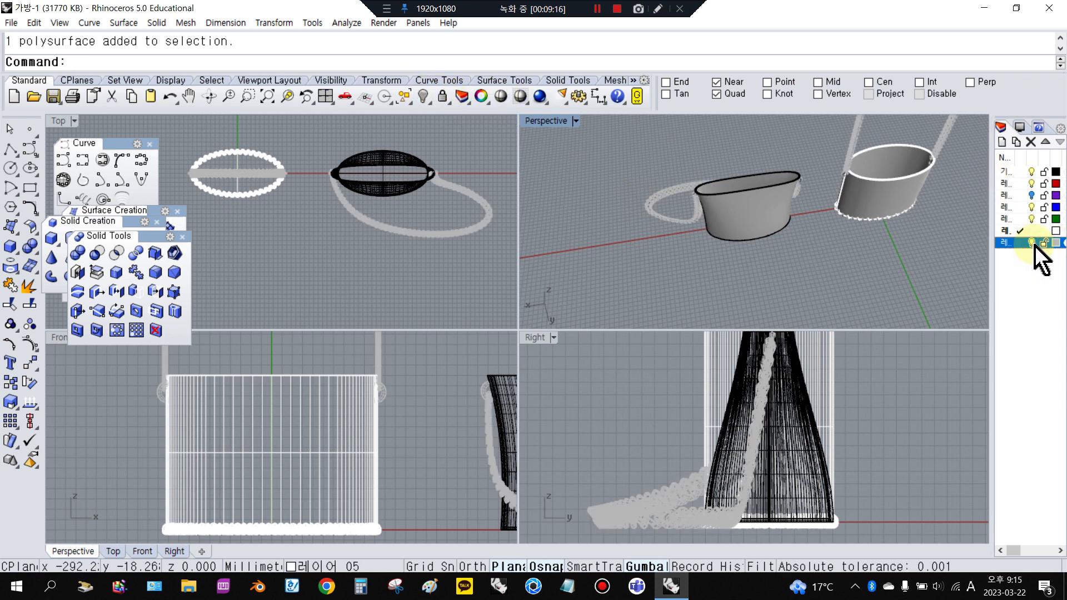
left_click(852, 156)
scroll(686, 188, "up", 5)
left_click(682, 186)
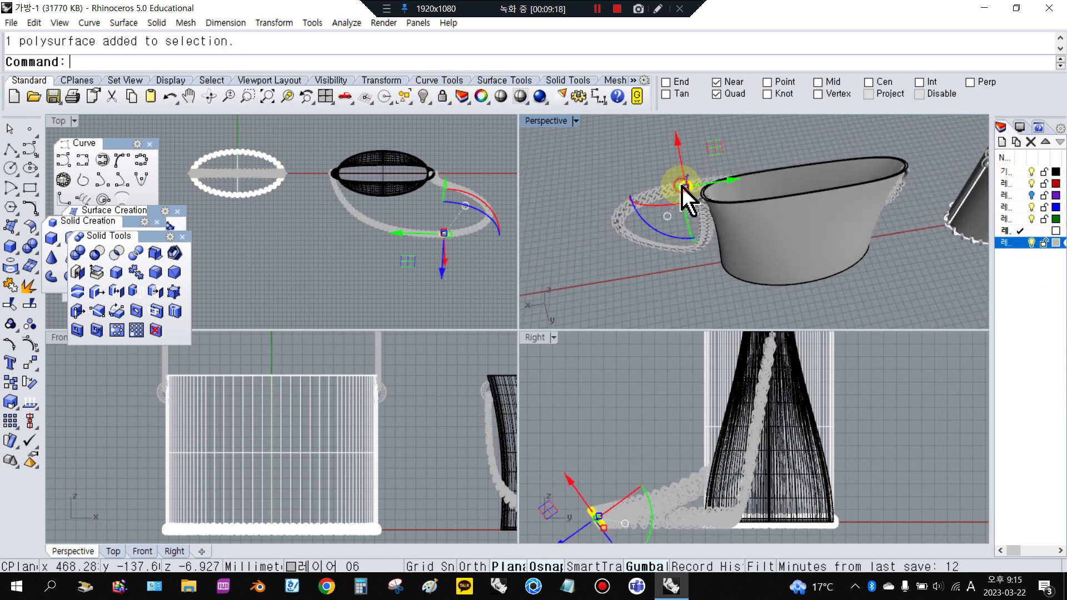
left_click(631, 187)
scroll(777, 200, "down", 3)
right_click_drag(761, 189, 915, 143)
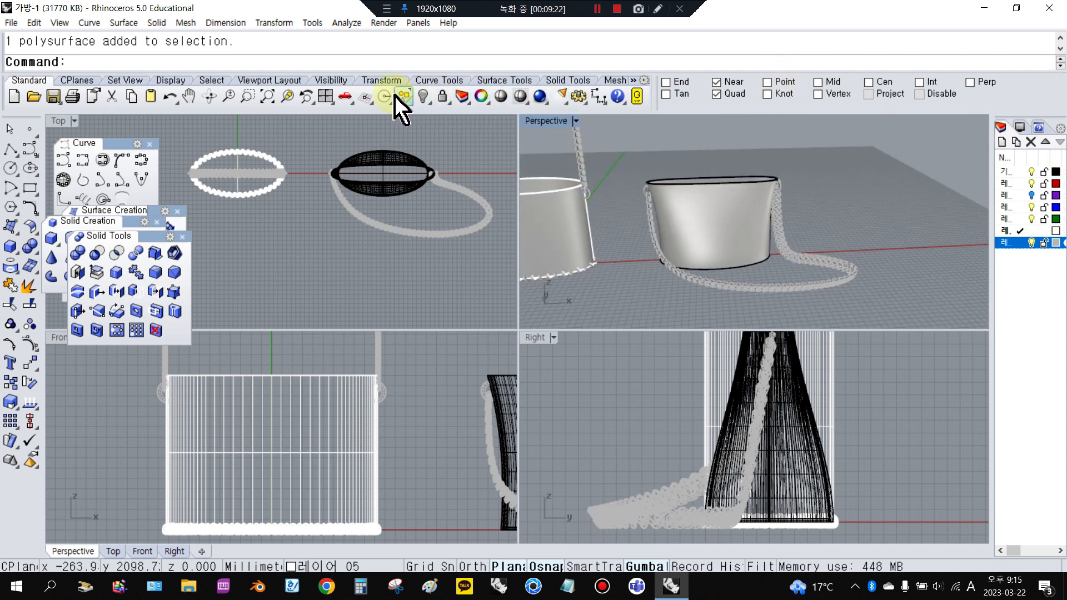
- Show all hidden objects and select the path curve running through the flared bag's chain strap in a maximized Perspective view
left_click(423, 98)
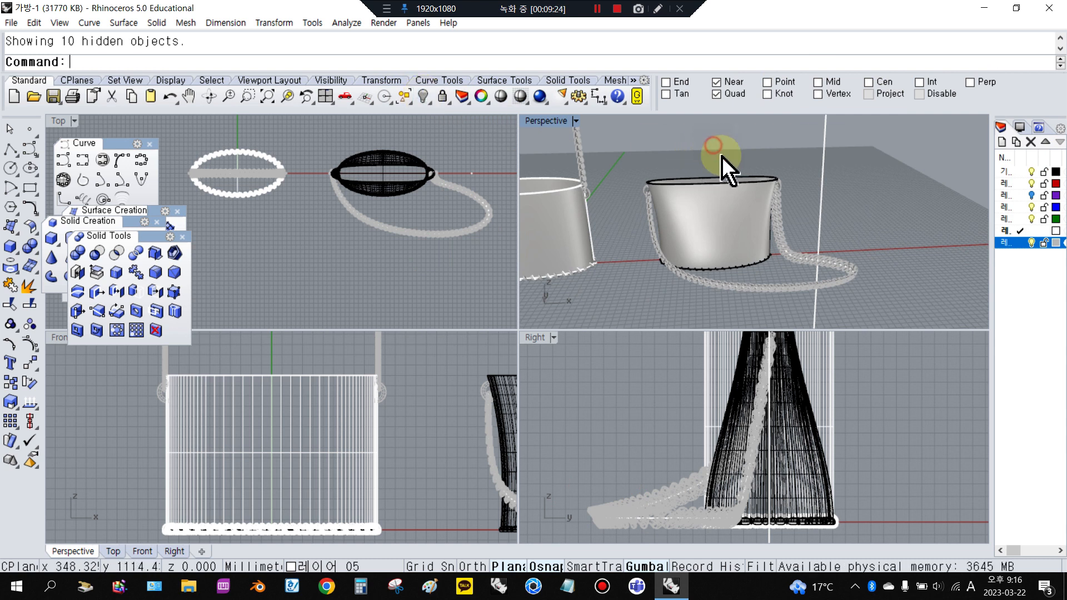
scroll(801, 278, "up", 5)
scroll(799, 285, "up", 3)
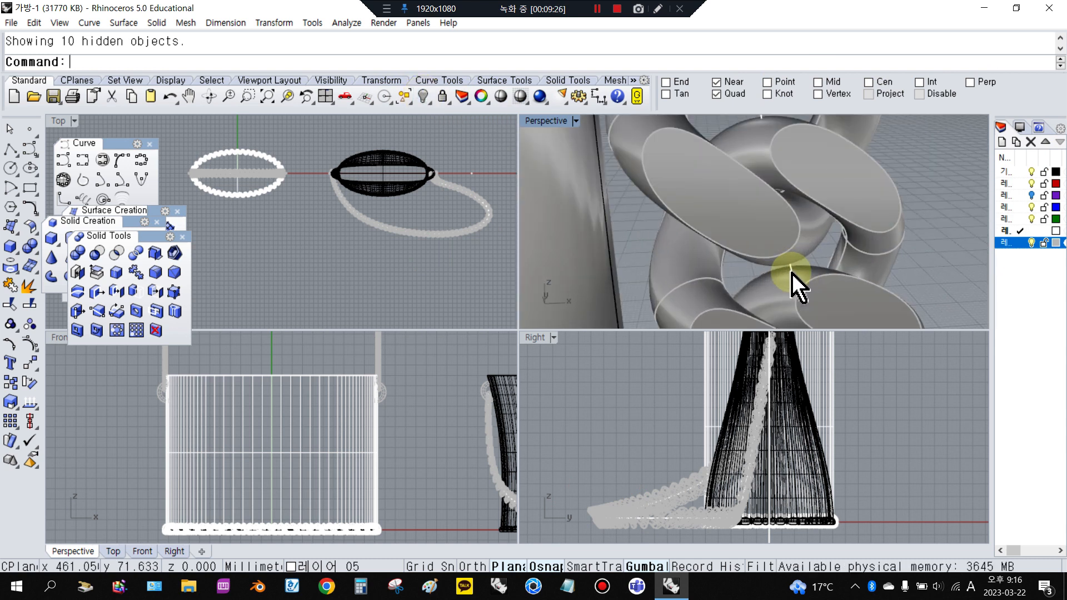
left_click(798, 285)
left_click(799, 286)
left_click(834, 310)
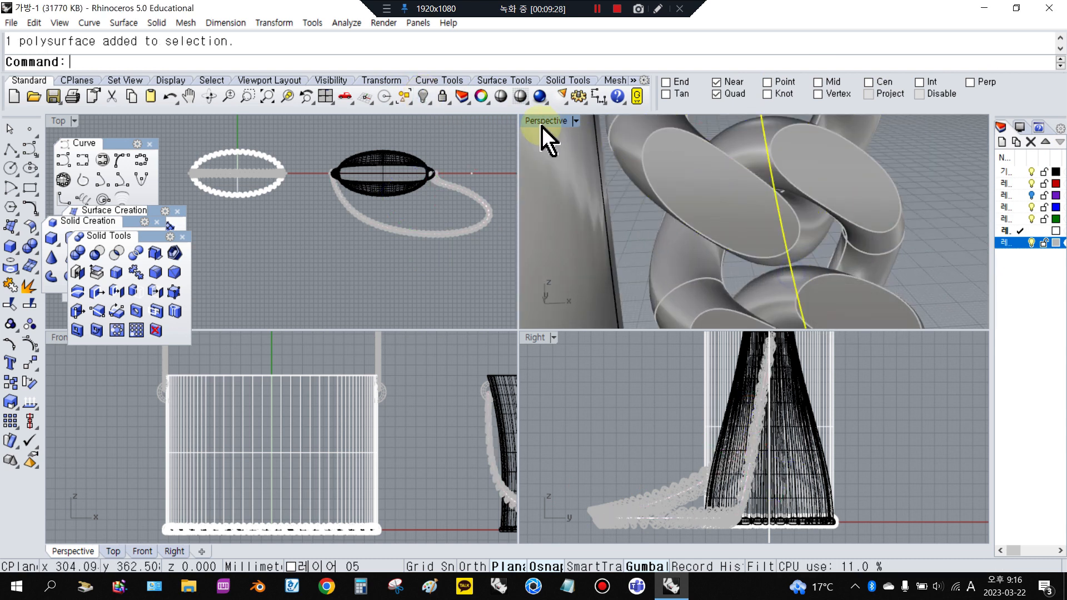
double_click(537, 121)
scroll(578, 195, "down", 5)
scroll(533, 162, "up", 4)
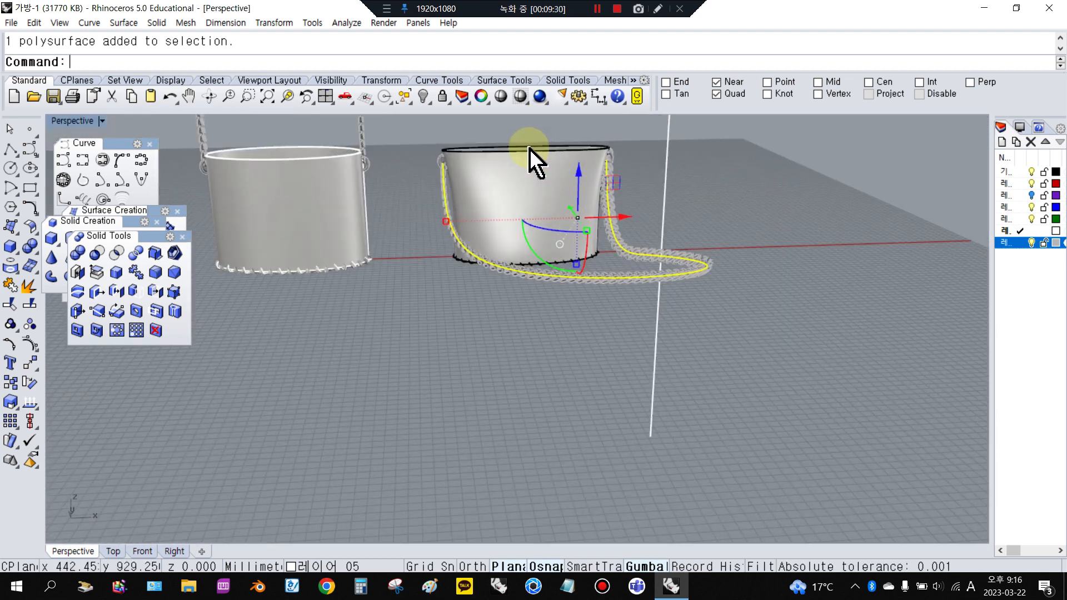
scroll(648, 186, "up", 3)
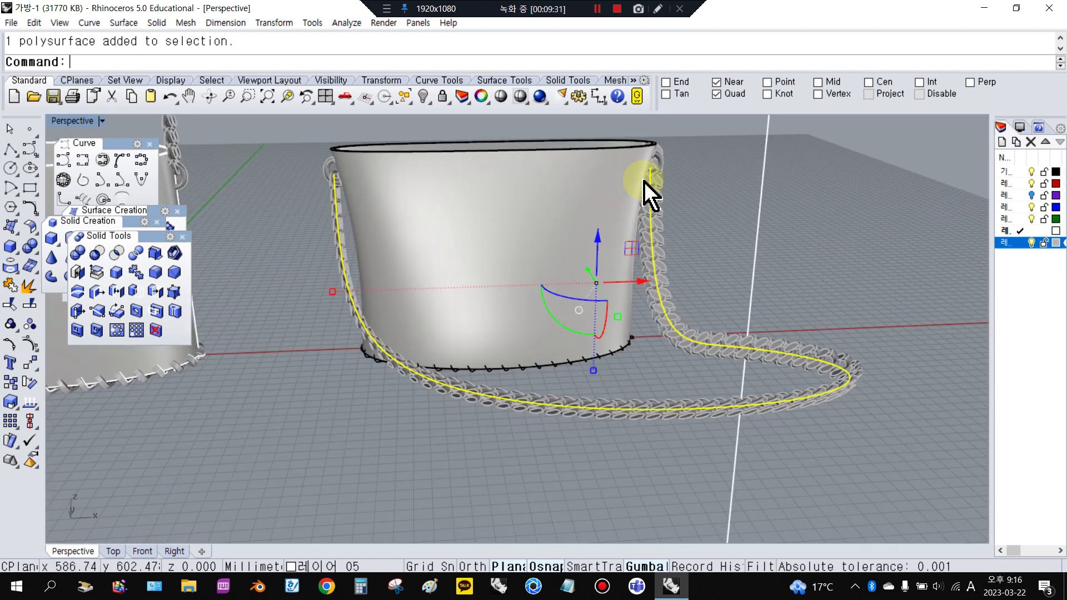
- Add the flared bag body and its top chain link to the selection, copy them in place, and move the copy along X past the original
left_click(481, 190, "shift")
scroll(656, 200, "up", 4)
scroll(374, 267, "down", 4)
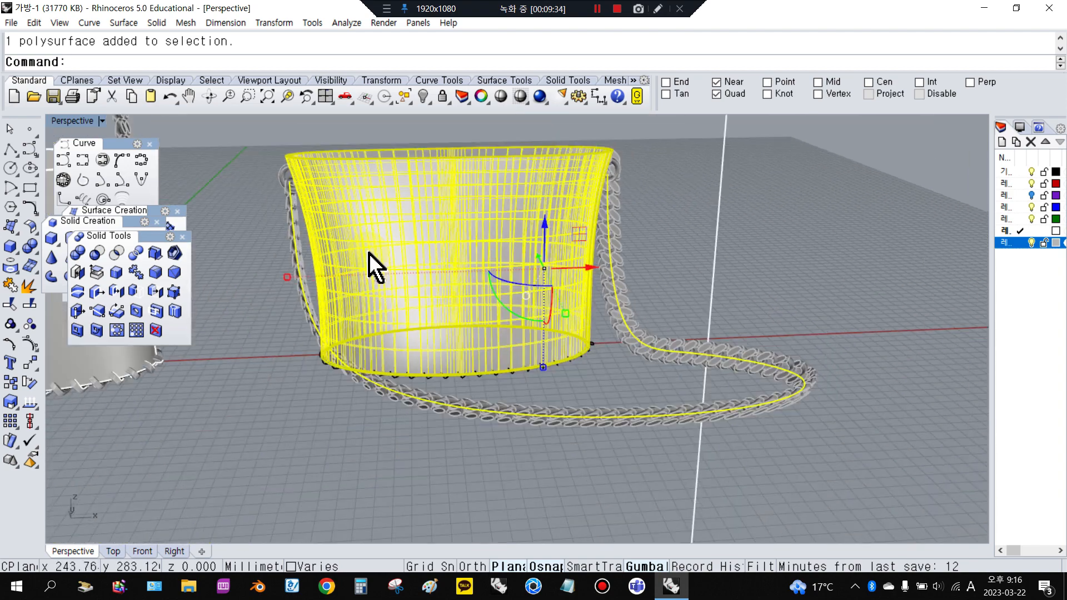
scroll(333, 226, "up", 1)
scroll(353, 161, "up", 5)
scroll(334, 162, "up", 2)
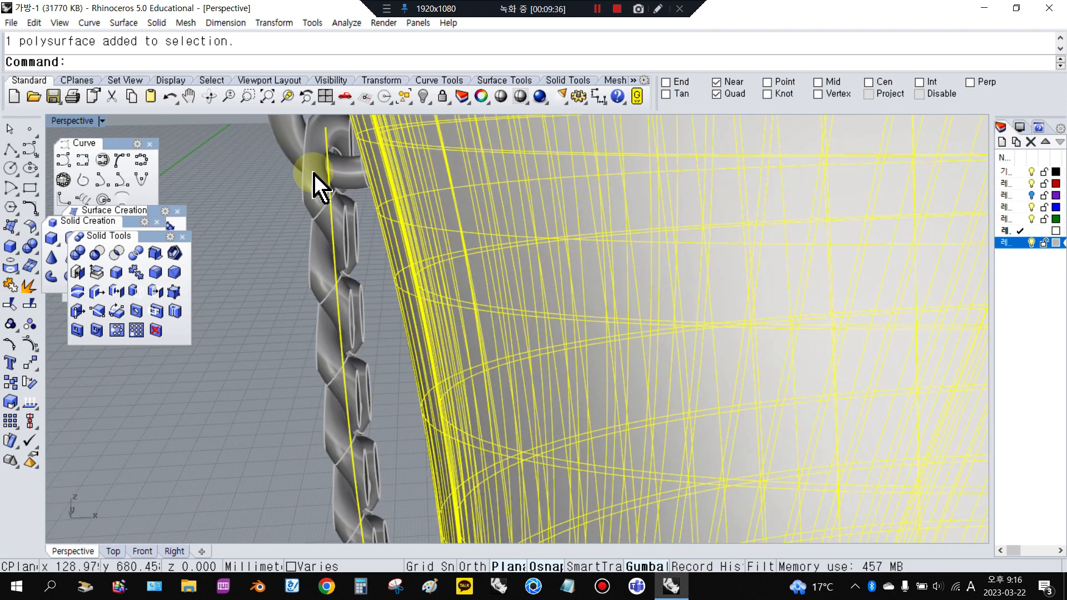
left_click(314, 174, "shift")
right_click(10, 377)
scroll(431, 254, "down", 9)
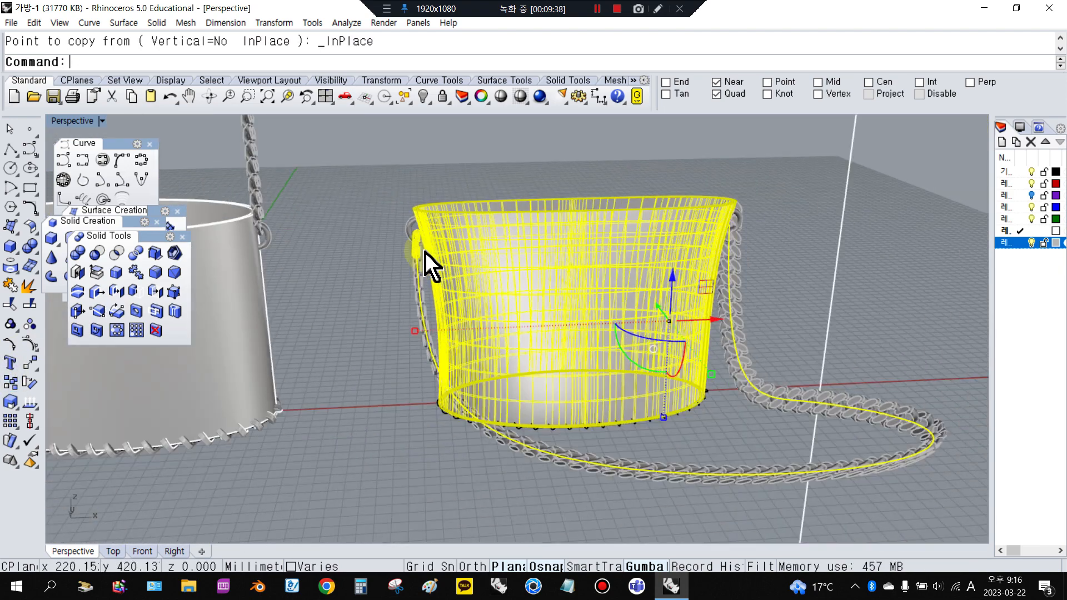
left_click_drag(541, 272, 739, 293)
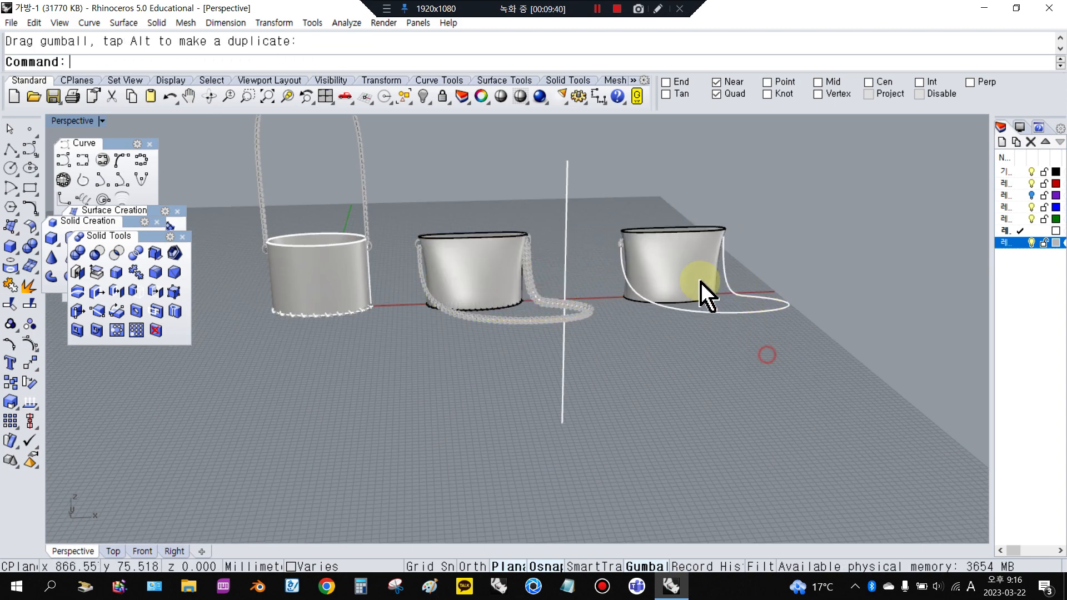
- Select the copied bag's strap curve and examine its shape in Perspective and in a maximized Top view
scroll(774, 285, "up", 5)
left_click(773, 284)
right_click_drag(785, 240, 217, 140)
double_click(71, 127)
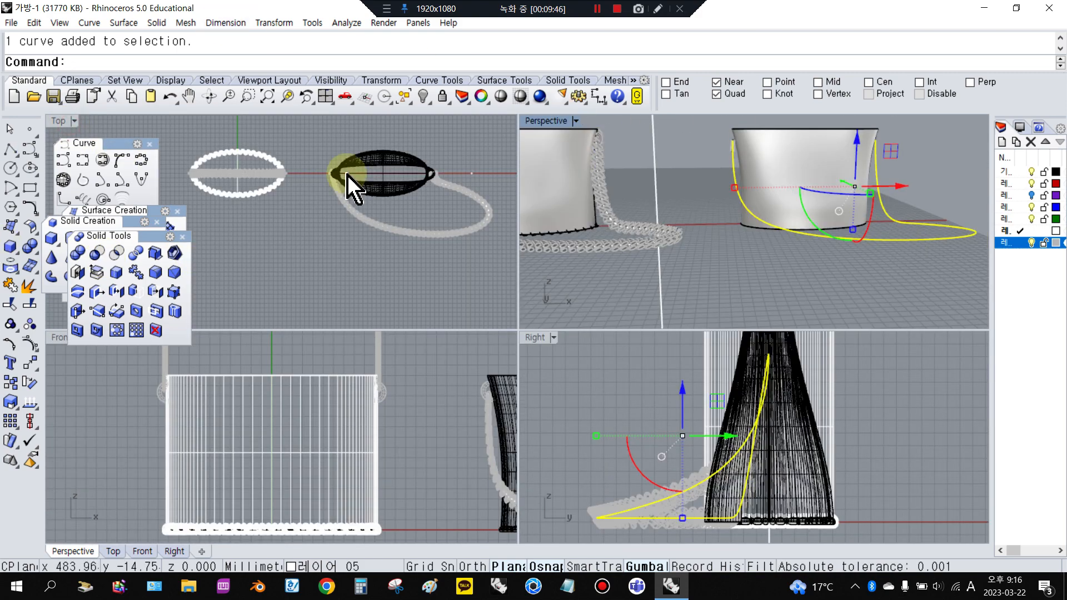
double_click(59, 126)
scroll(425, 260, "down", 12)
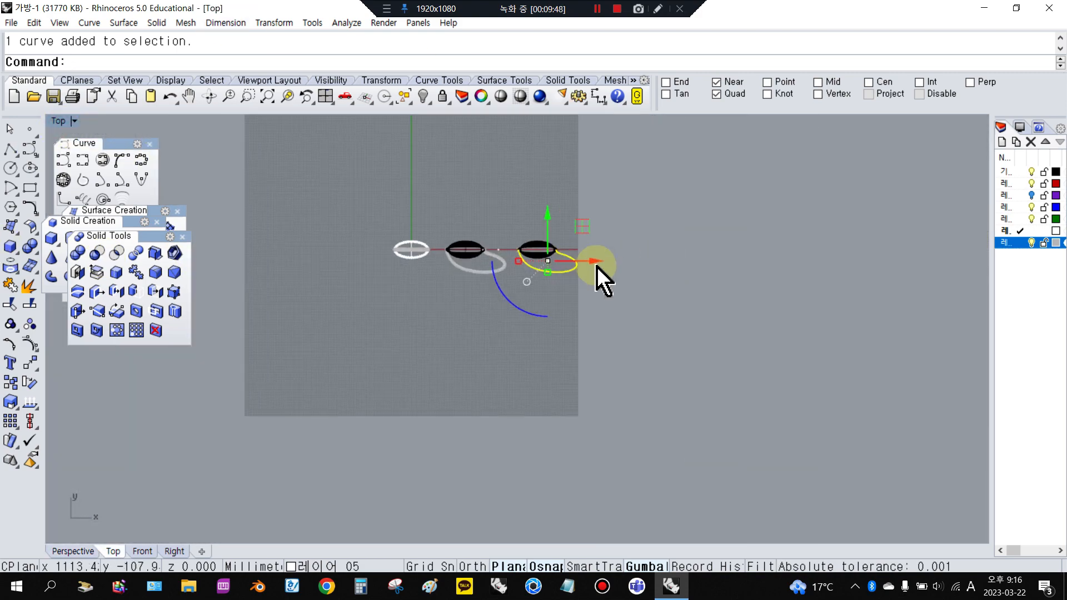
scroll(594, 264, "up", 10)
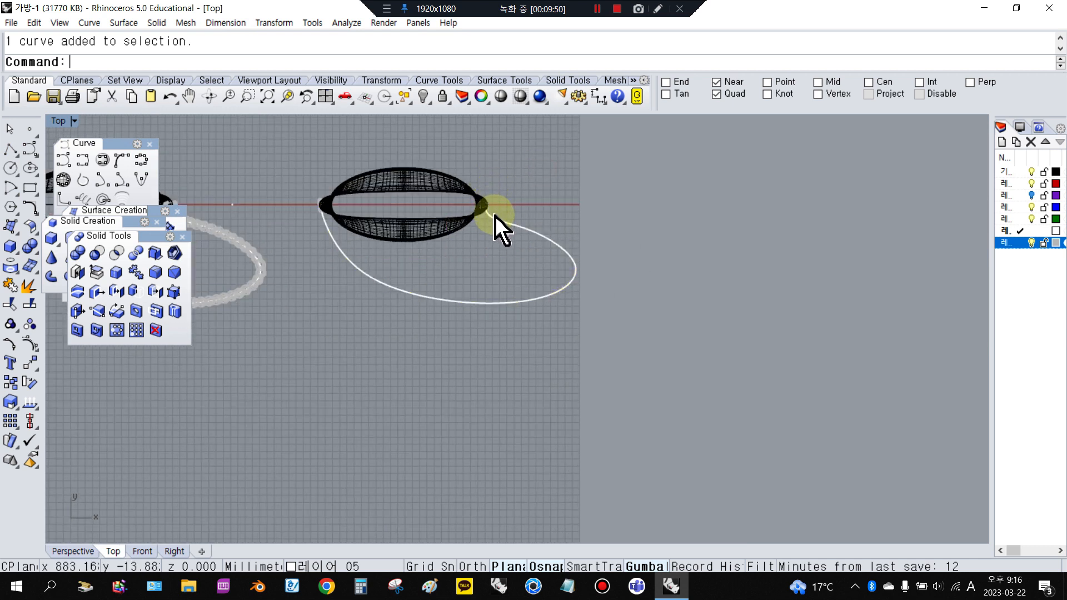
right_click_drag(420, 291, 550, 324)
scroll(575, 325, "down", 4)
scroll(551, 314, "up", 2)
- Draw a degree 3 control-point curve of eight points below the copied bag, imitating the looping shape of its strap curve
left_click(28, 153)
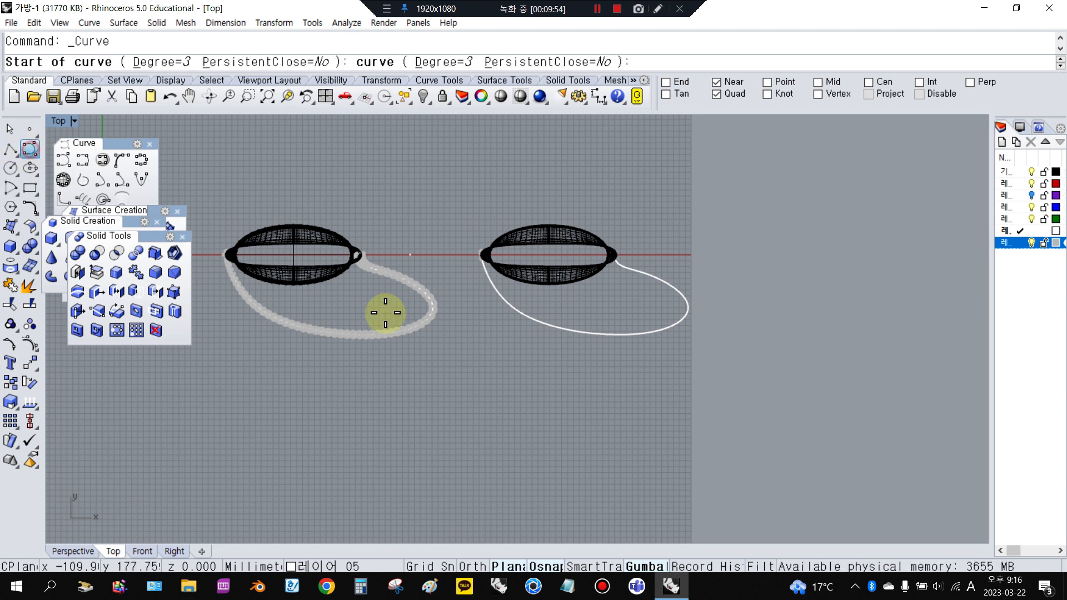
left_click(473, 330)
left_click(483, 384)
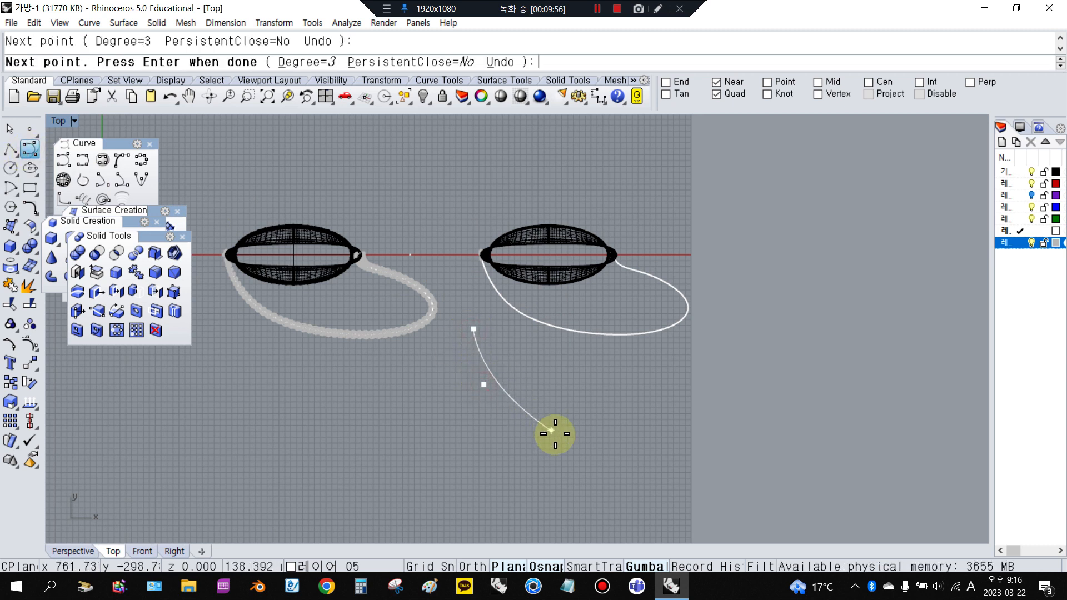
left_click(571, 443)
left_click(677, 445)
left_click(708, 405)
left_click(686, 372)
scroll(614, 354, "up", 3)
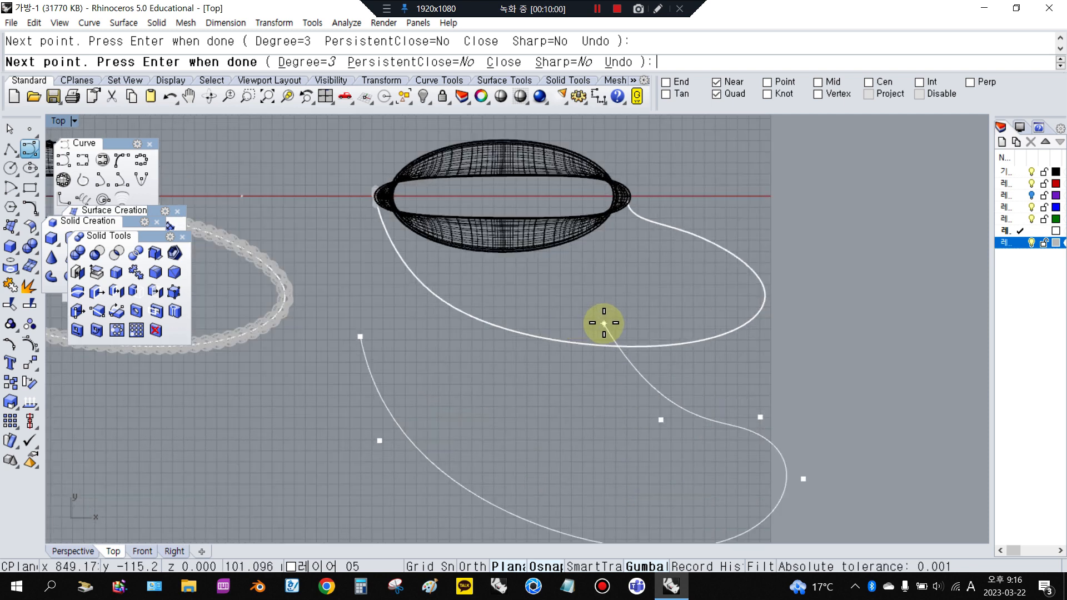
left_click(612, 304)
right_click(661, 371)
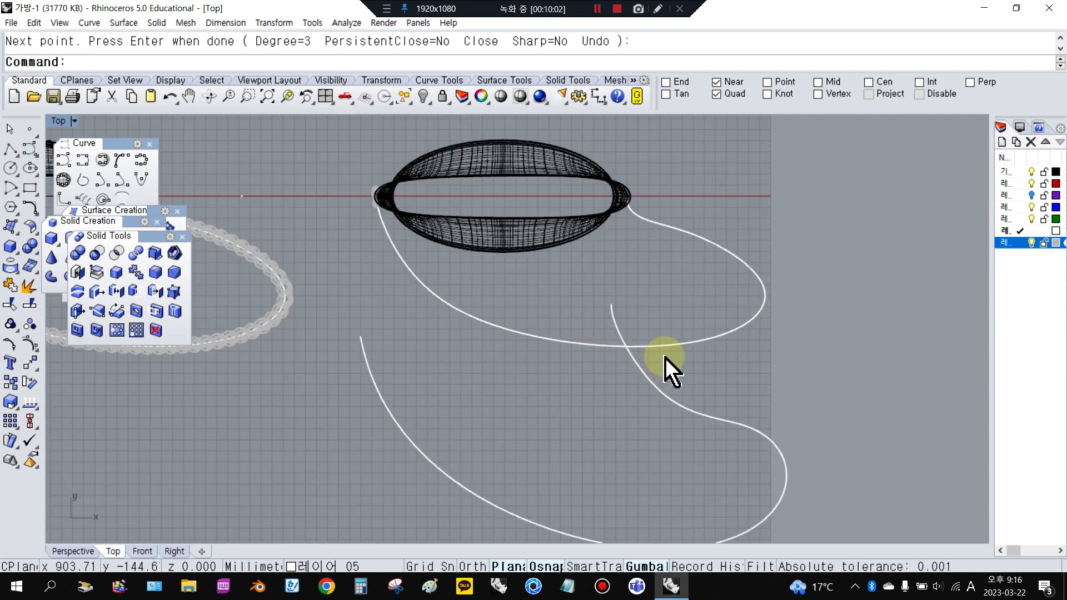
- Move the new curve up along Y and slightly along X so its start sits at the copied bag's left side
left_click(653, 378)
left_click_drag(574, 375, 605, 240)
left_click_drag(607, 285, 614, 287)
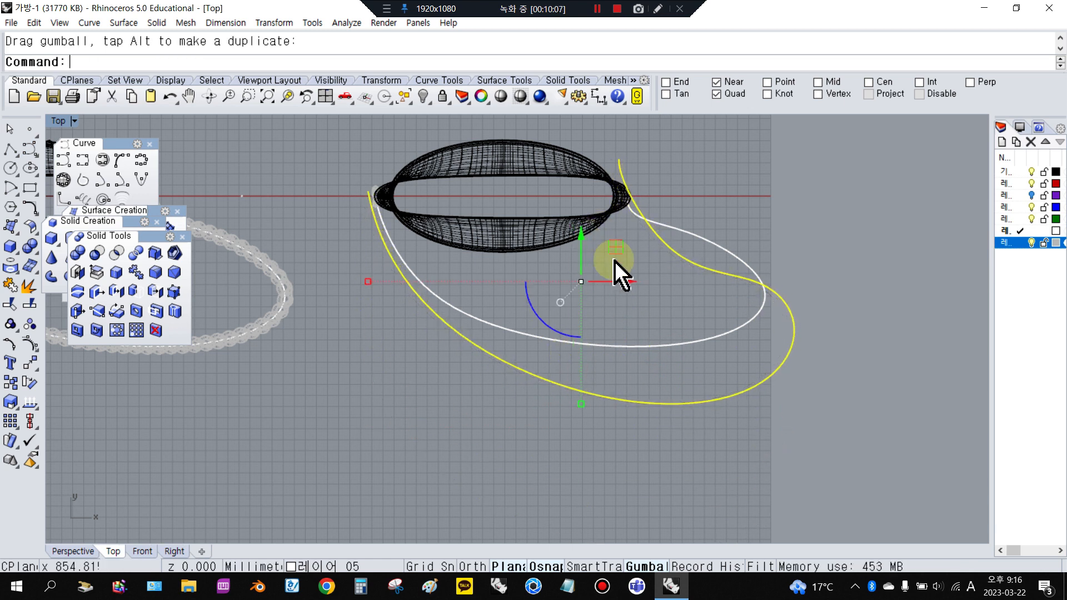
- Show the new curve's control points and move its right-hand end onto the bag's right side along Y and X
left_click(32, 343)
left_click_drag(613, 132, 623, 158)
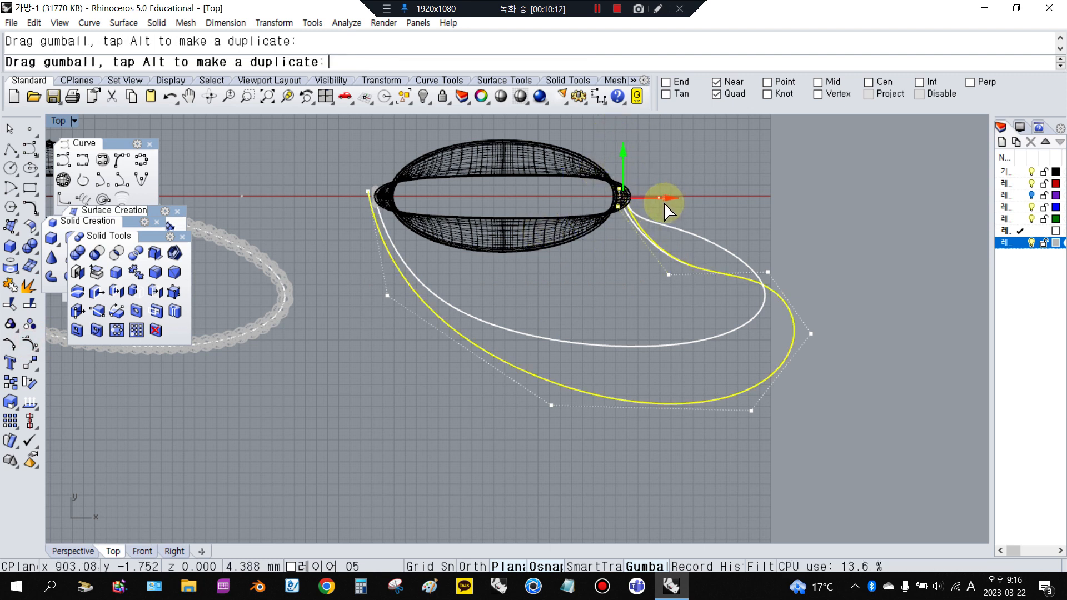
left_click_drag(669, 213, 671, 213)
scroll(736, 179, "up", 3)
scroll(696, 211, "down", 5)
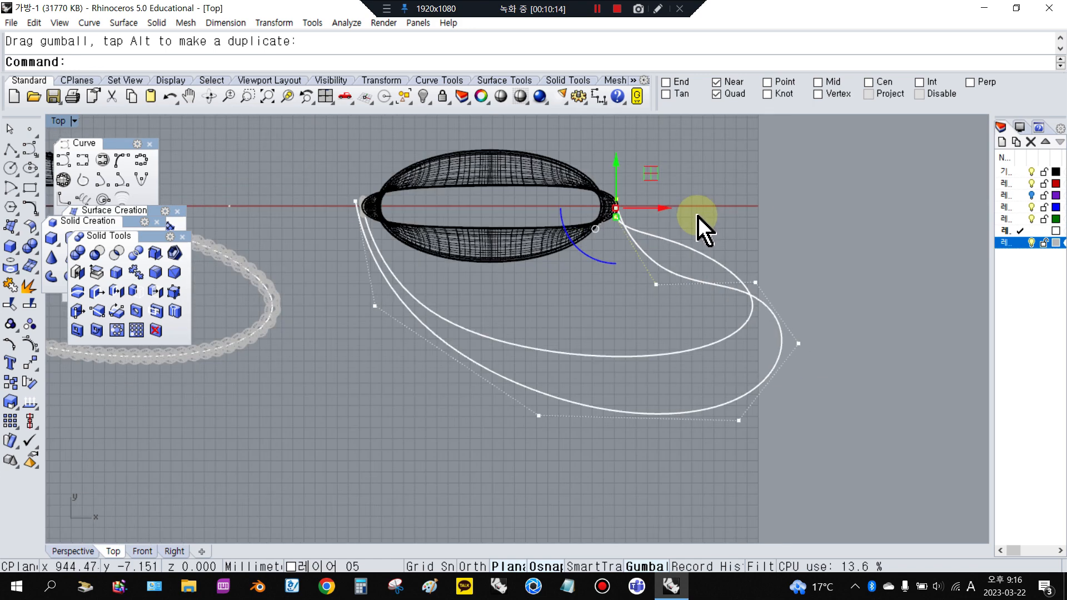
left_click(748, 215)
- Restore the four-viewport layout and try raising only the curve's left end point along Z in Perspective
double_click(66, 119)
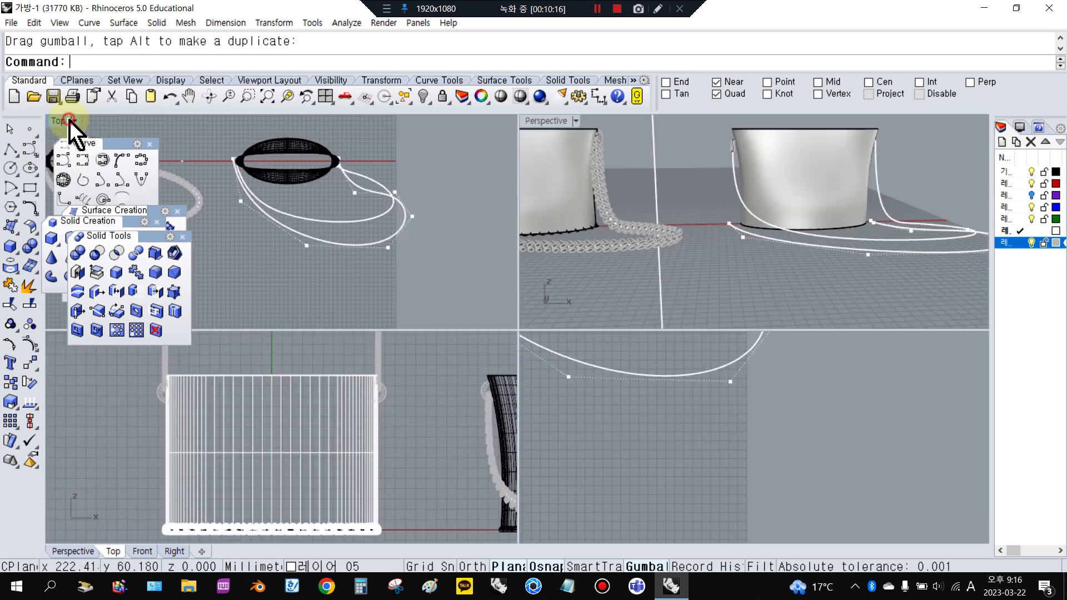
scroll(791, 182, "down", 3)
right_click_drag(840, 195, 848, 217)
scroll(597, 179, "up", 6)
left_click(662, 248)
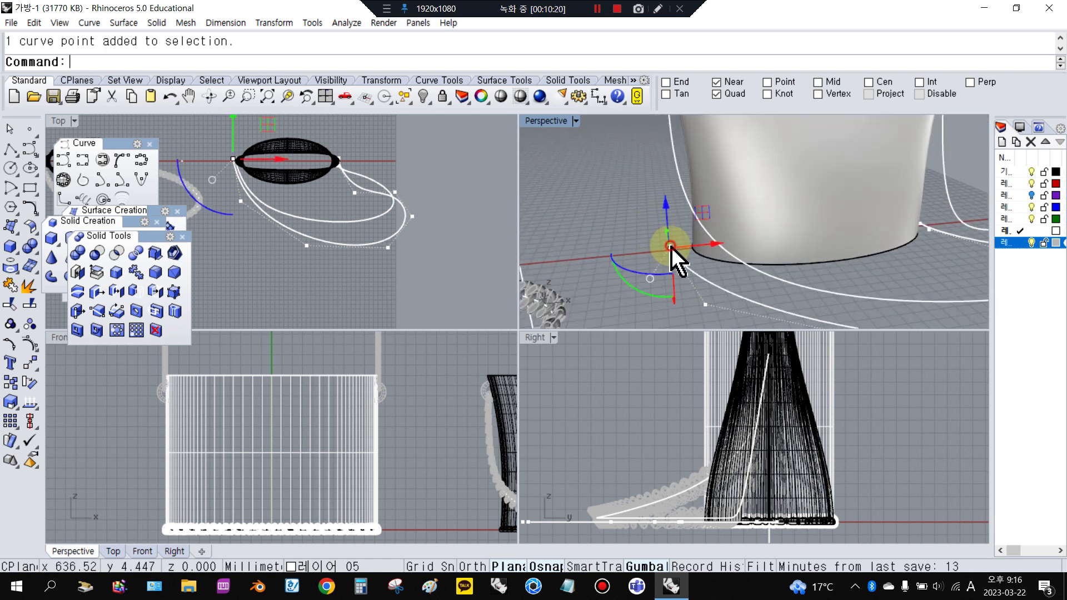
scroll(674, 247, "down", 3)
left_click_drag(674, 238, 685, 182)
key("ctrl+z")
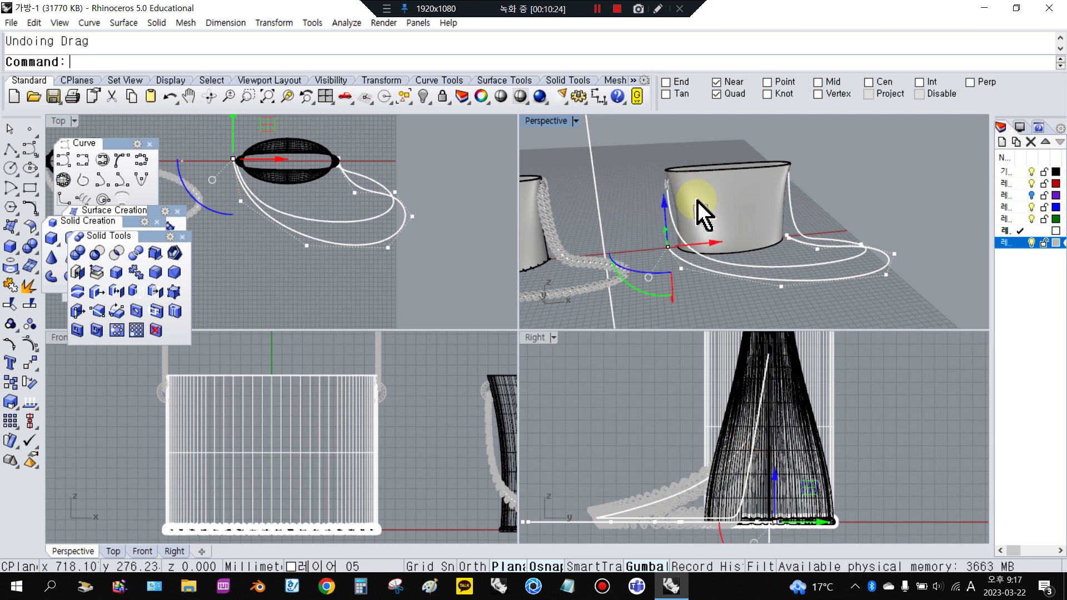
- Select both end points of the new curve and raise them along Z to the strap attachment height near the bag's rim
scroll(756, 241, "up", 3)
left_click(596, 237)
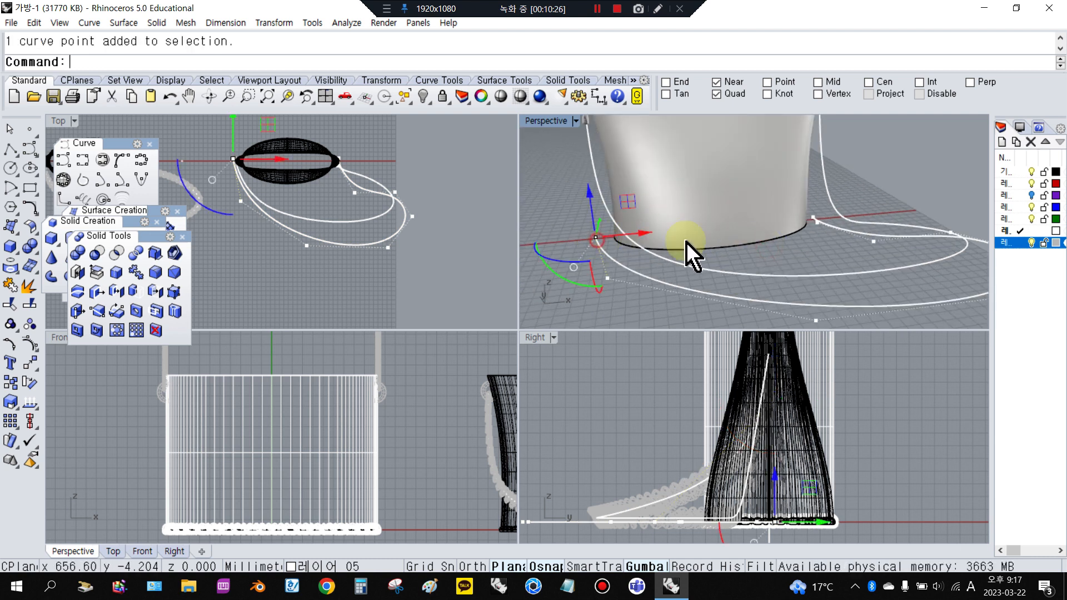
left_click(814, 217, "shift")
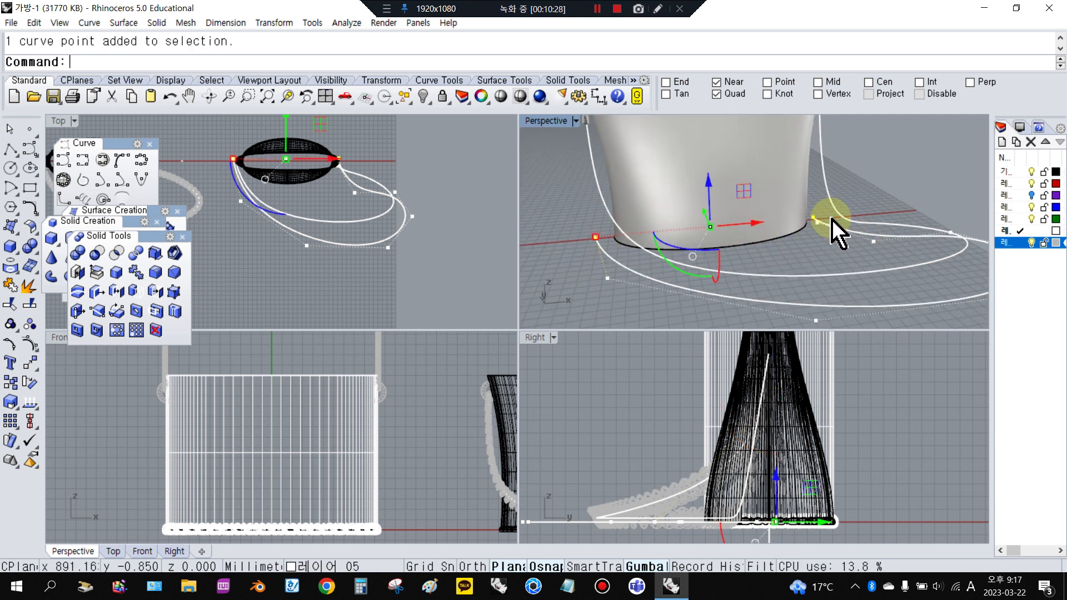
scroll(828, 217, "down", 3)
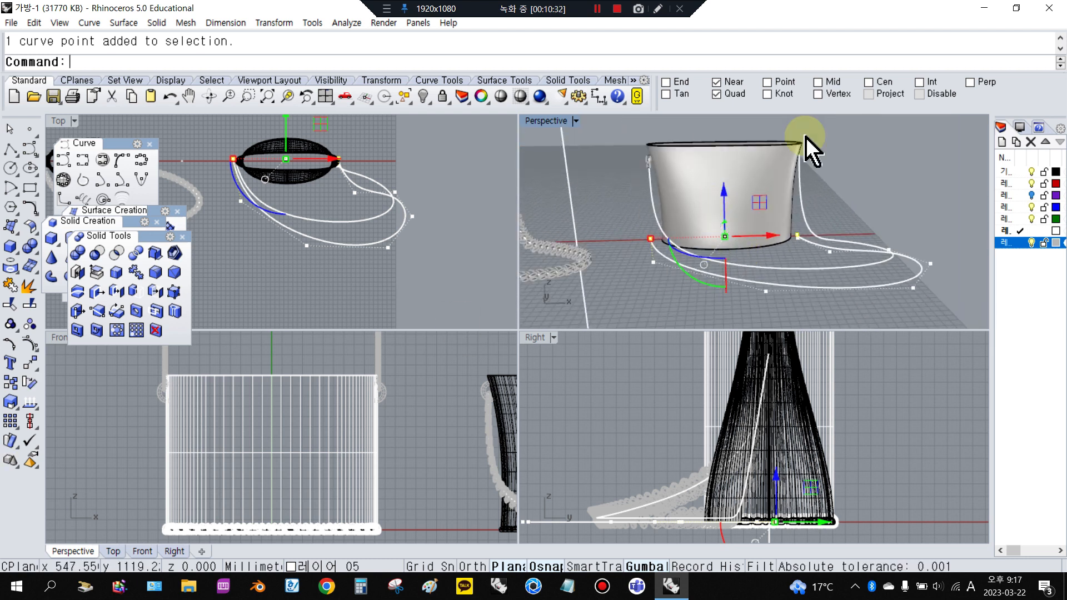
left_click_drag(725, 196, 734, 146)
scroll(730, 217, "down", 8)
scroll(724, 172, "up", 8)
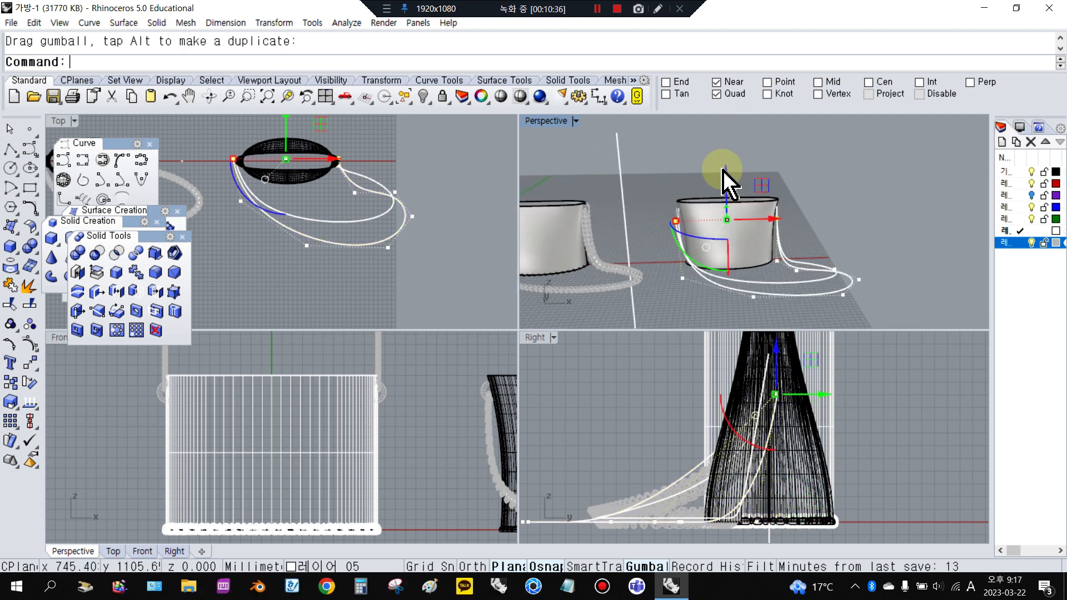
mouse_move(728, 203)
left_mouse_down()
mouse_move(729, 186)
mouse_move(722, 210)
left_mouse_up()
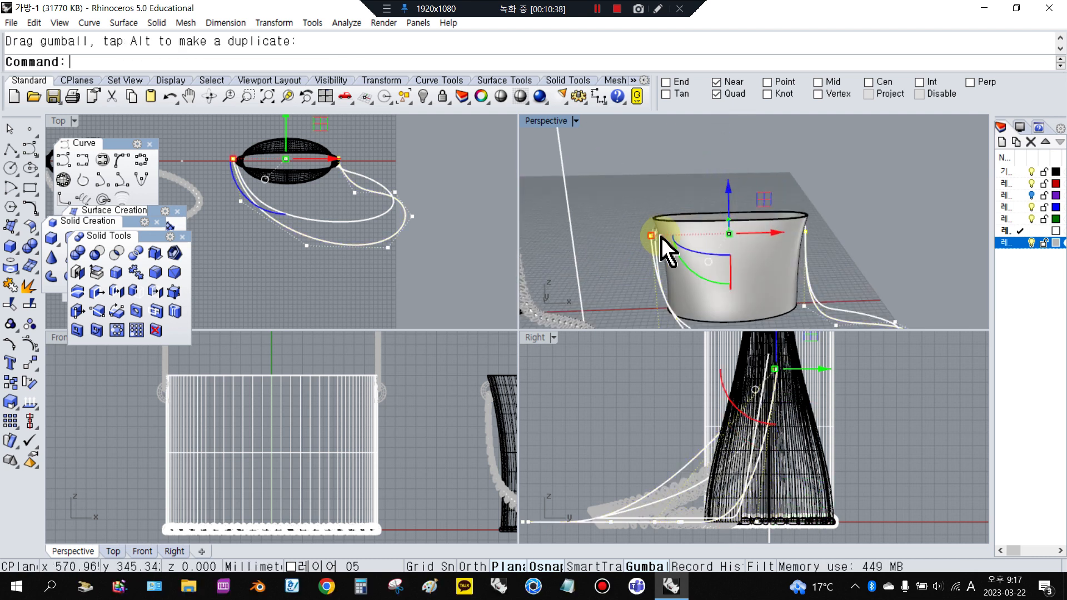
- Raise the control point next to the curve's right end along Z and shift the following point toward the bag along Y
scroll(739, 196, "down", 4)
left_click(833, 225)
right_click_drag(833, 225, 876, 210)
scroll(772, 281, "up", 5)
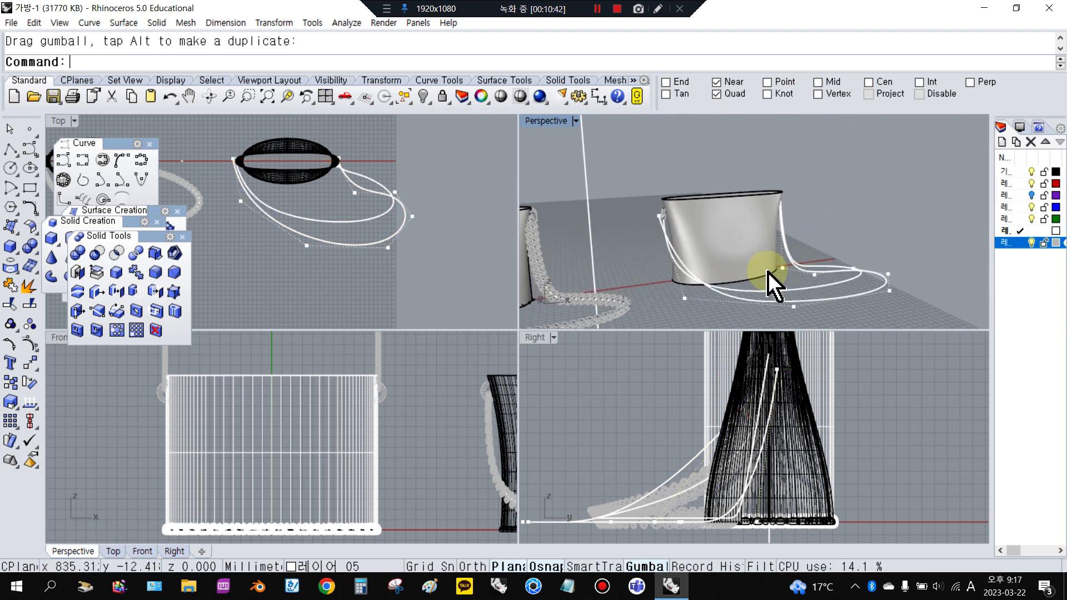
left_click(789, 265)
left_click_drag(790, 256, 793, 229)
left_click(870, 202)
scroll(868, 214, "down", 5)
right_click_drag(865, 230, 676, 253)
left_click(772, 279)
left_click_drag(807, 270, 827, 261)
left_click(867, 271)
scroll(864, 248, "down", 7)
scroll(822, 278, "up", 8)
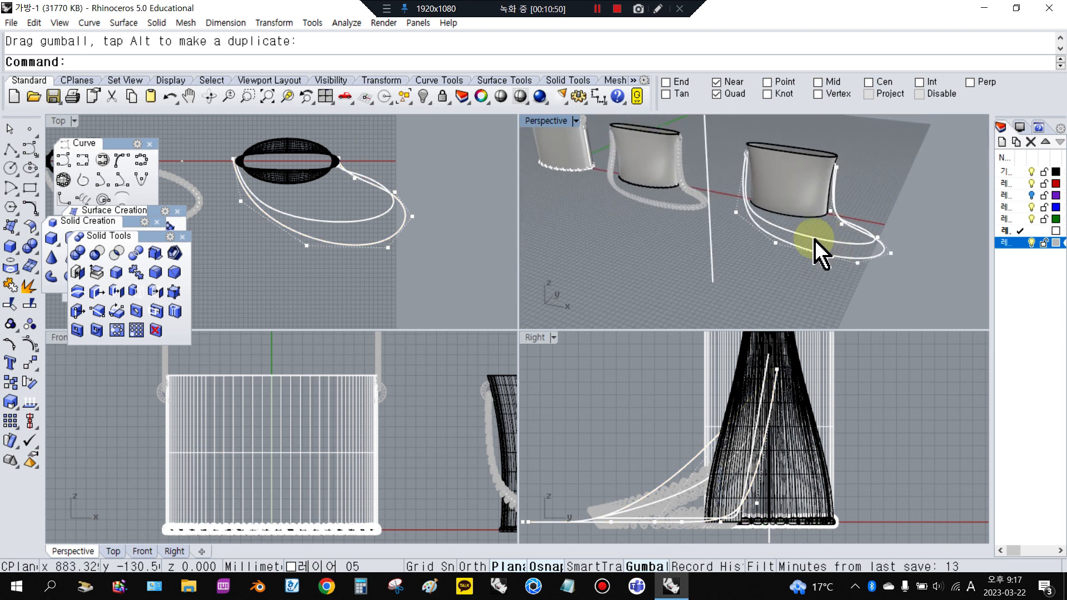
- Window-select the outer loop's control points and try moving them along Y toward the copied strap curve
scroll(795, 242, "up", 2)
left_click_drag(746, 245, 1001, 319)
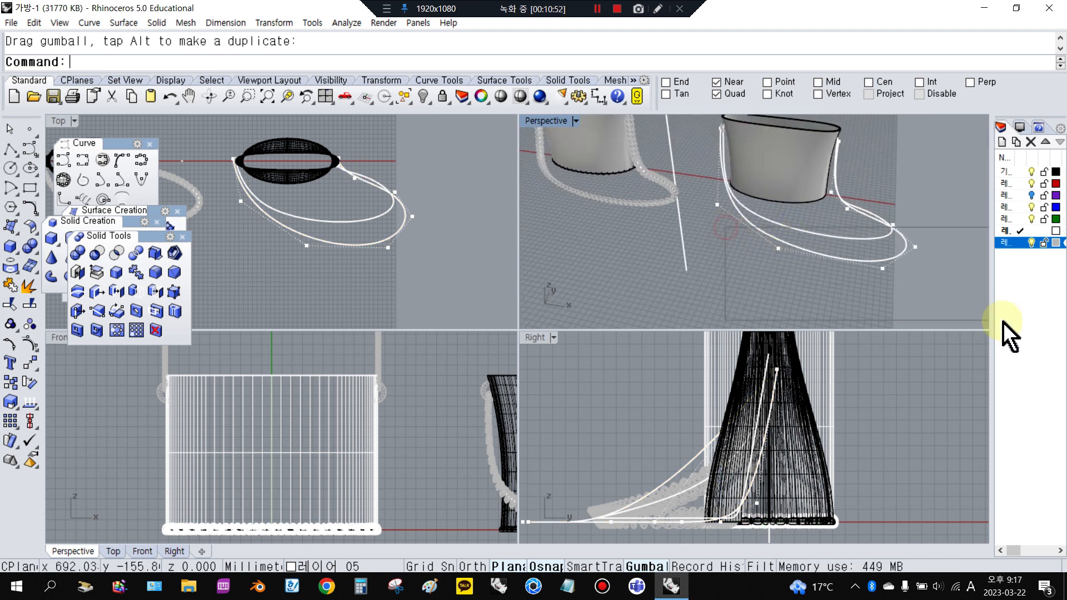
left_click_drag(853, 222, 289, 136)
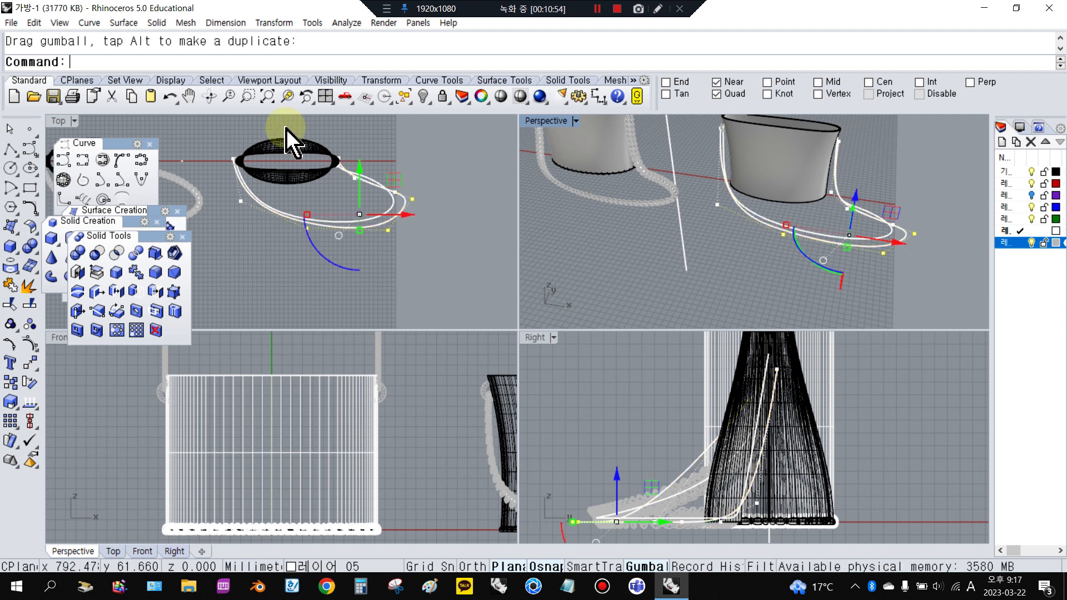
left_click(169, 97)
scroll(370, 215, "up", 3)
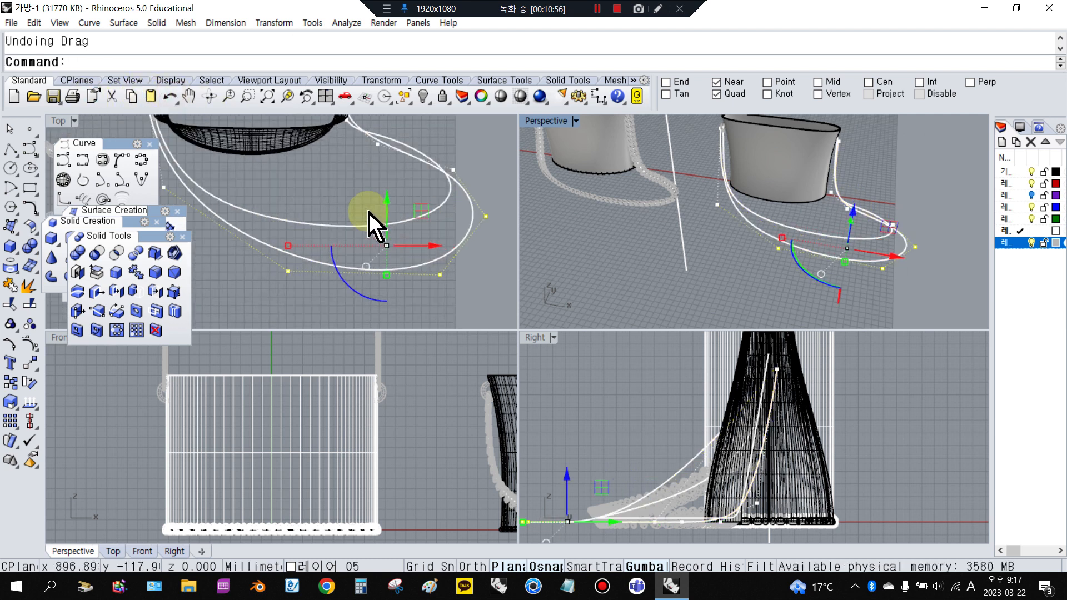
- Move the selected outer loop points slightly along Y toward the bag, and shift the loop's upper-right point the same way
left_click_drag(388, 214, 388, 190)
left_click(355, 192)
right_click_drag(462, 191, 424, 190)
left_click_drag(418, 155, 419, 139)
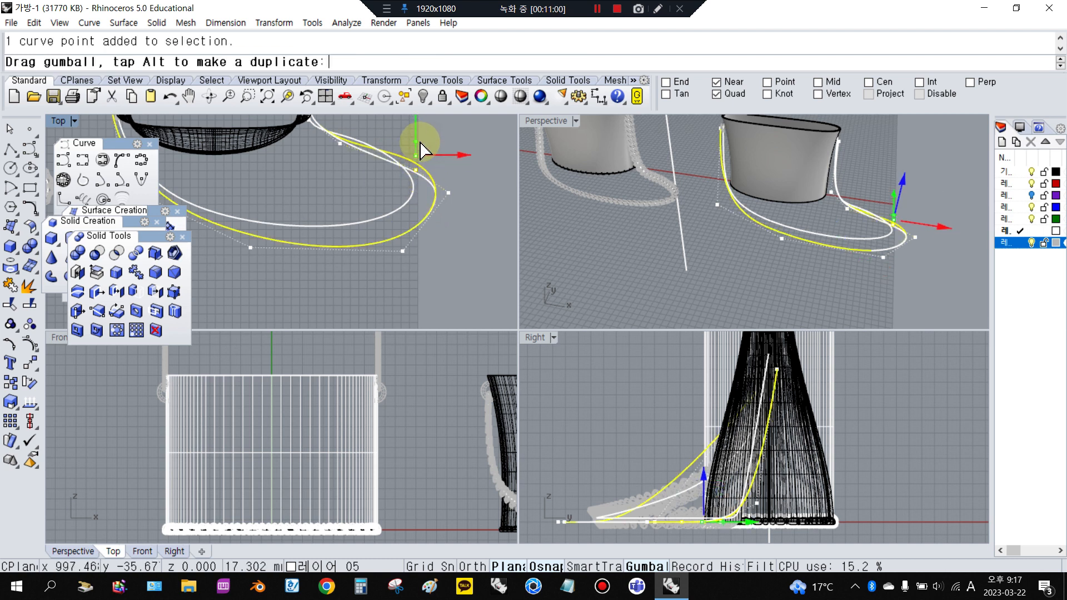
scroll(447, 186, "down", 9)
scroll(397, 178, "up", 7)
left_click(372, 178)
scroll(374, 181, "down", 4)
scroll(368, 179, "up", 4)
right_click_drag(366, 179, 360, 216)
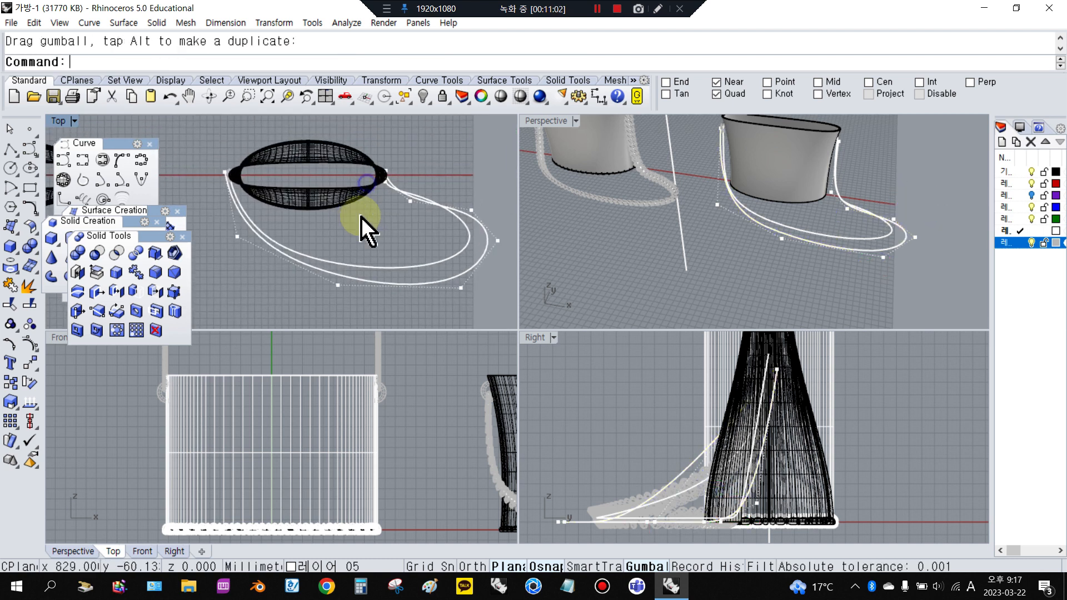
- Pull the new curve's lower-right and rightmost control points inward along X toward the copied strap curve
right_click_drag(849, 242, 858, 240)
left_click(883, 248)
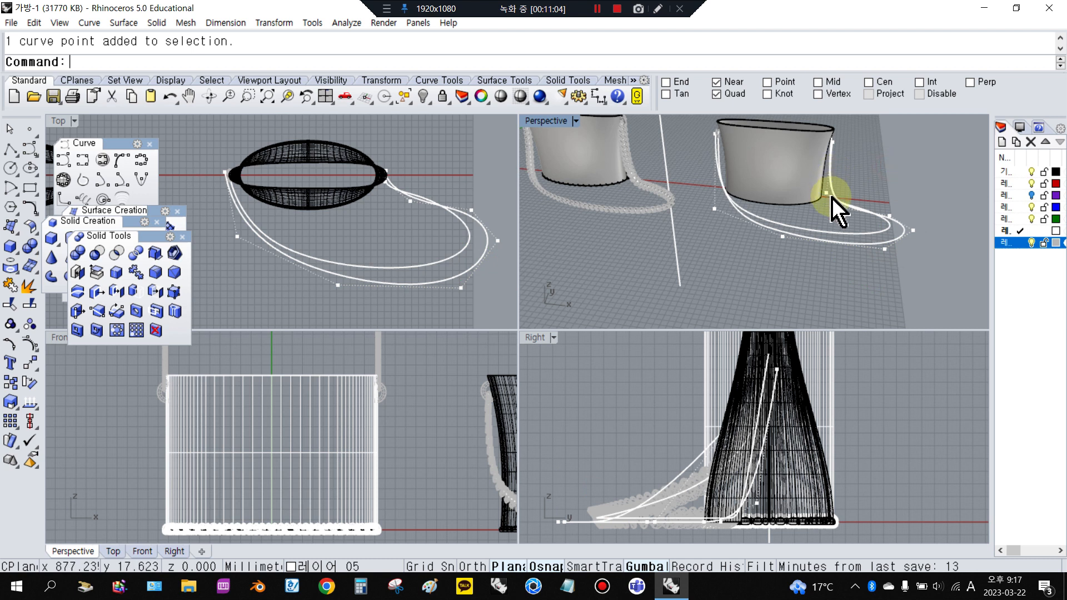
left_click(461, 287)
left_click_drag(496, 289, 484, 290)
left_click(498, 242)
scroll(325, 228, "down", 4)
scroll(459, 230, "up", 4)
left_click_drag(468, 239, 464, 242)
scroll(410, 210, "up", 4)
scroll(478, 214, "down", 3)
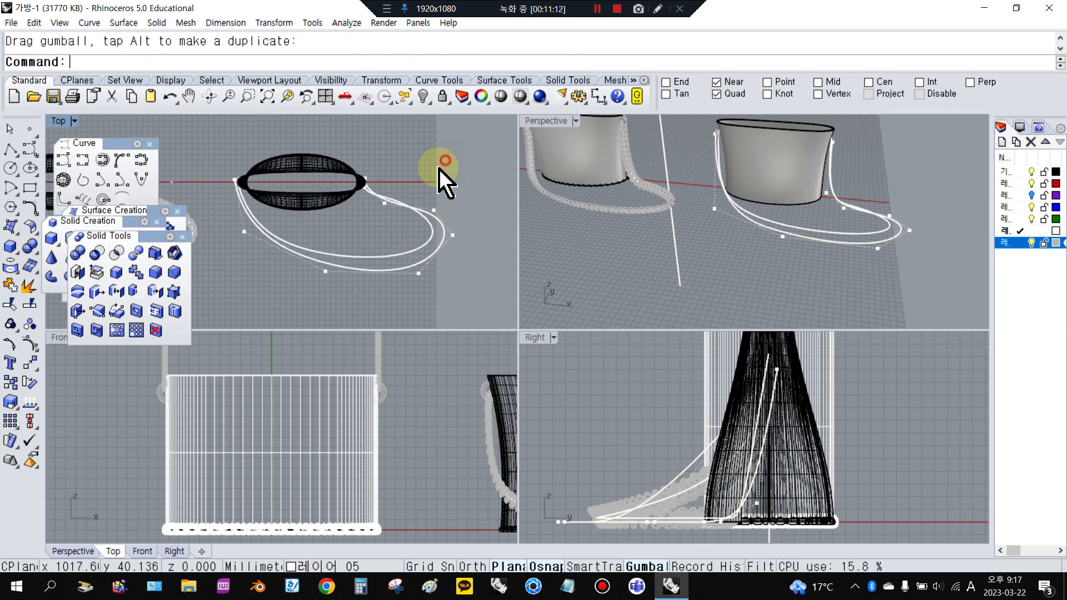
- Move the loop's bottom control points up along Y and its right-hand points inward along X, and hide the control points
left_click_drag(294, 267, 482, 321)
left_click_drag(371, 247, 371, 236)
left_click(332, 227)
left_click_drag(414, 194, 482, 289)
mouse_move(477, 245)
left_mouse_down()
mouse_move(470, 240)
mouse_move(470, 261)
left_mouse_up()
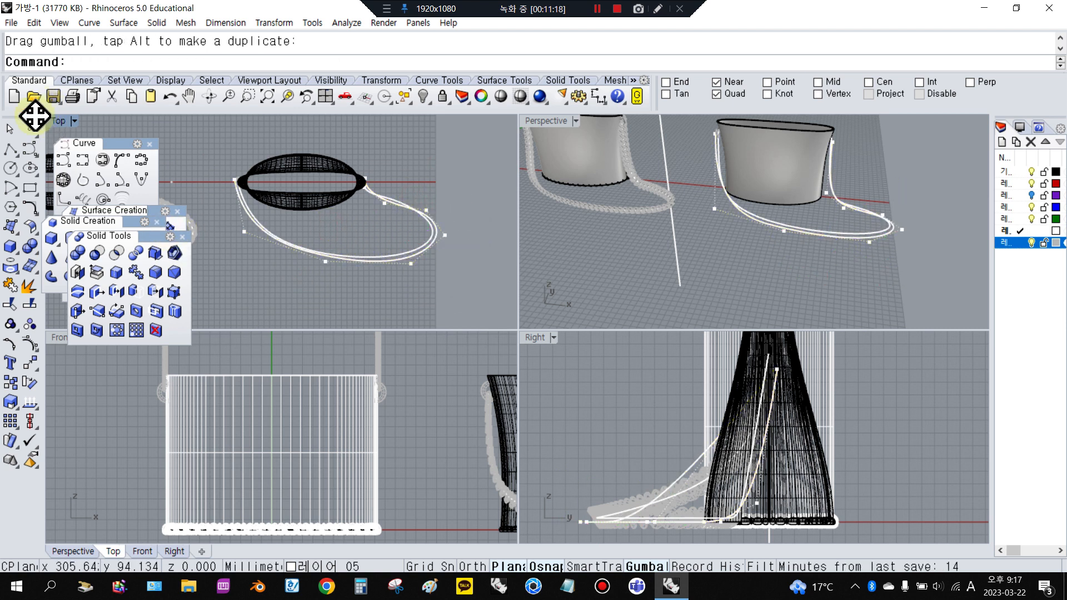
key("Escape")
scroll(416, 203, "up", 1)
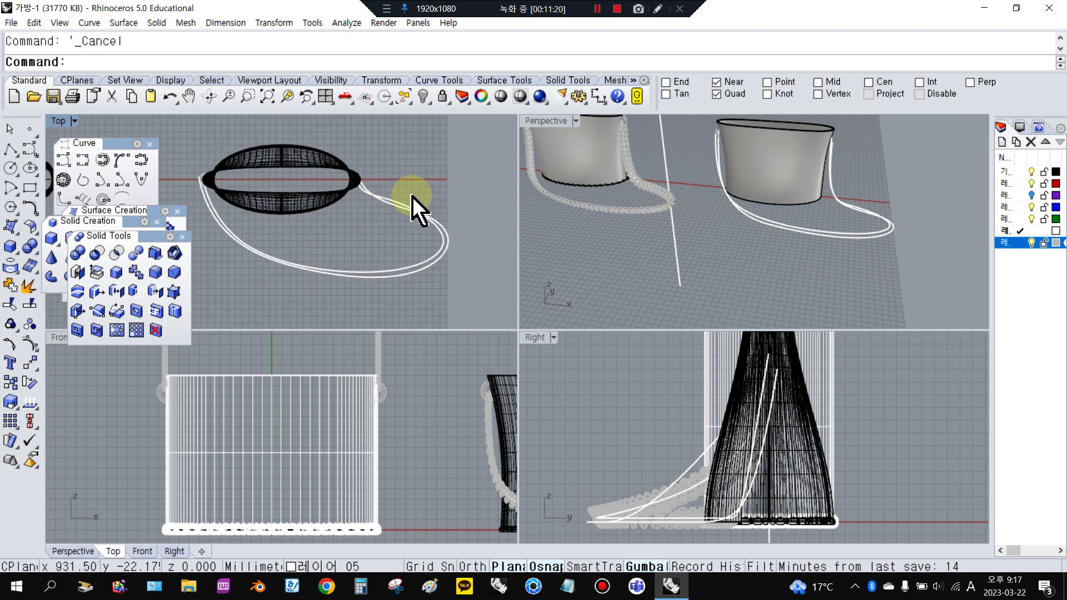
- Undo and redo the last control-point move, and delete the newly drawn demonstration curve
left_click(170, 97)
right_click(170, 96)
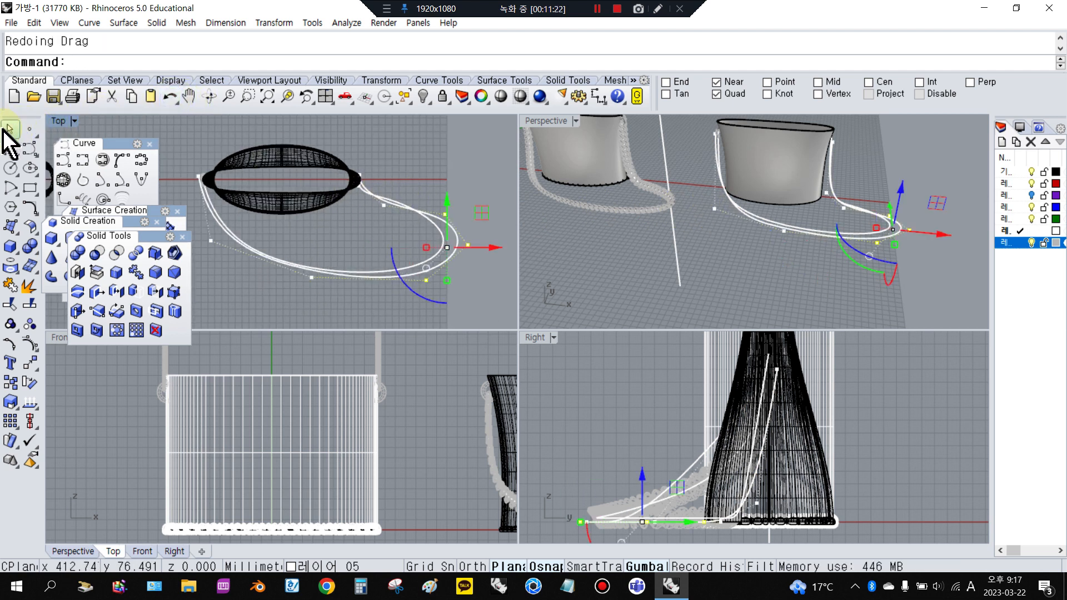
left_click(483, 246)
left_click(455, 229)
key("Delete")
- Select the first bag's grouped chain strap and examine its links up close and its overall shape from the front
scroll(709, 211, "down", 10)
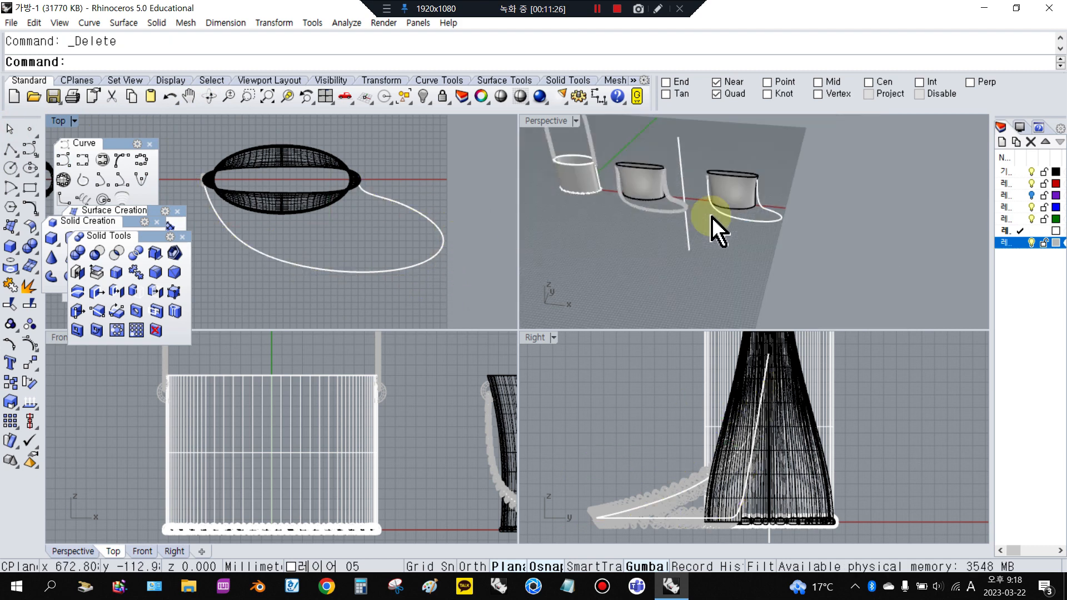
scroll(612, 161, "up", 15)
left_click(665, 209)
right_click_drag(666, 209, 739, 217)
scroll(718, 195, "up", 3)
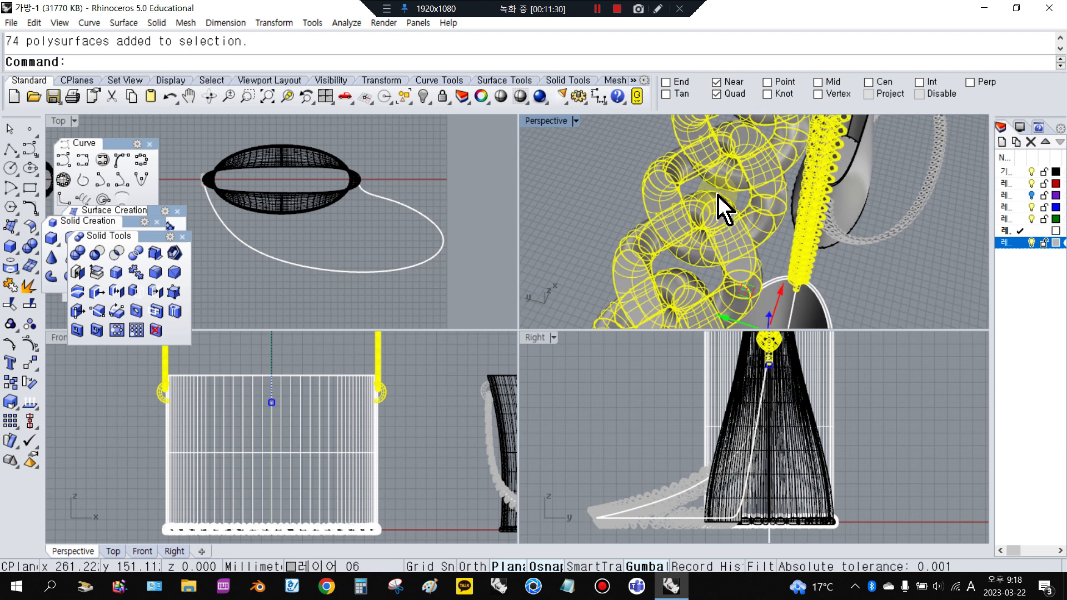
scroll(647, 210, "down", 3)
scroll(393, 429, "down", 5)
scroll(393, 381, "up", 3)
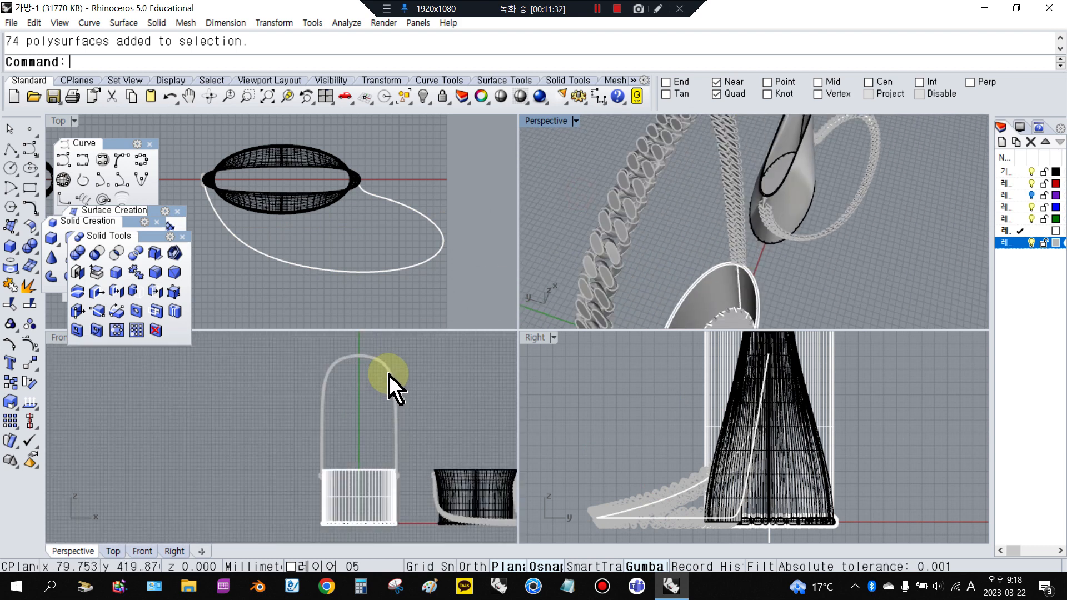
- Draw a degree-3 control point curve about 769 mm long in the Front view, tracing the first bag's upright chain strap from end to end
left_click(419, 378)
double_click(51, 336)
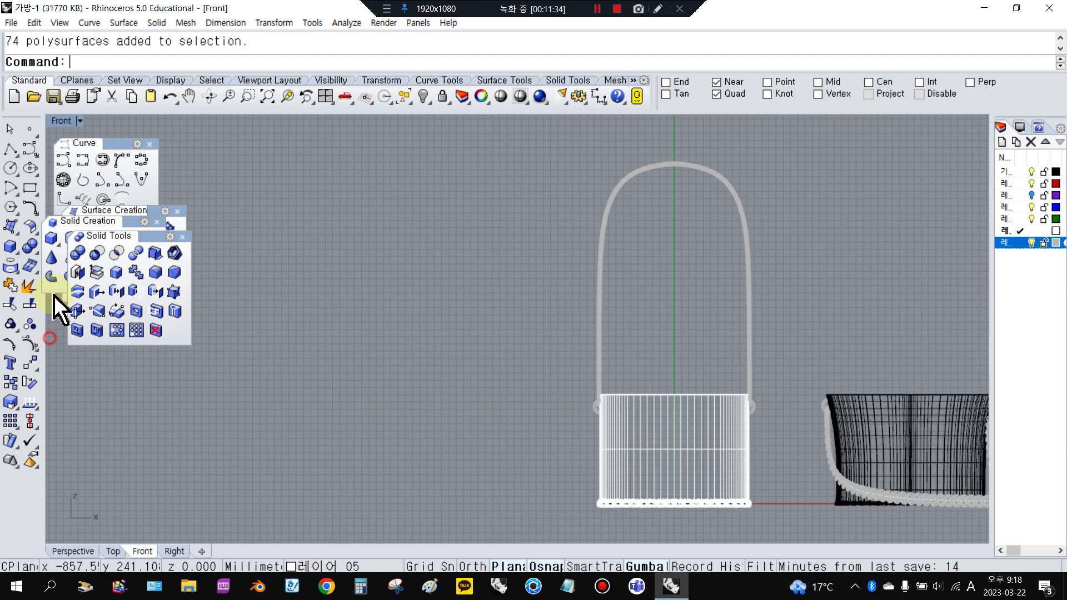
left_click(29, 156)
scroll(601, 400, "up", 1)
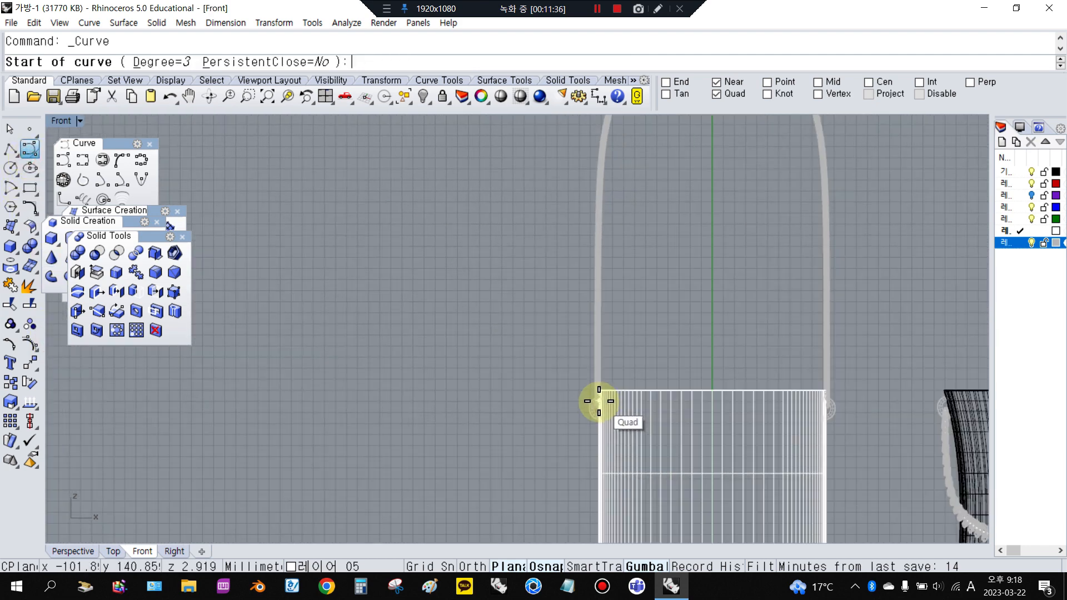
left_click(598, 401)
scroll(598, 389, "down", 1)
left_click(596, 361)
left_click(597, 291)
left_click(601, 220)
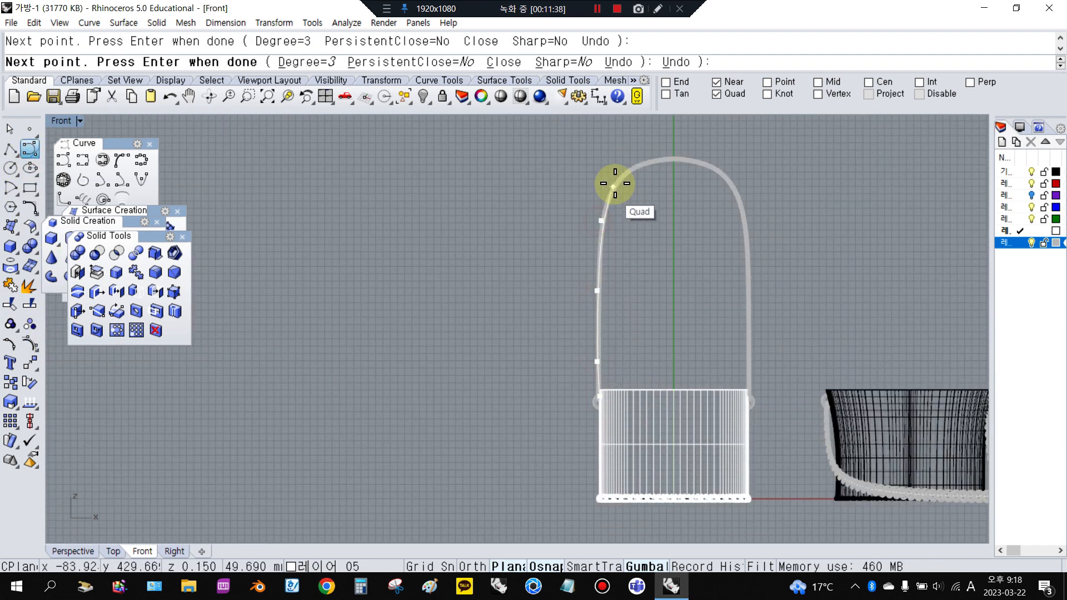
left_click(647, 163)
left_click(688, 159)
left_click(743, 204)
left_click(750, 256)
left_click(748, 311)
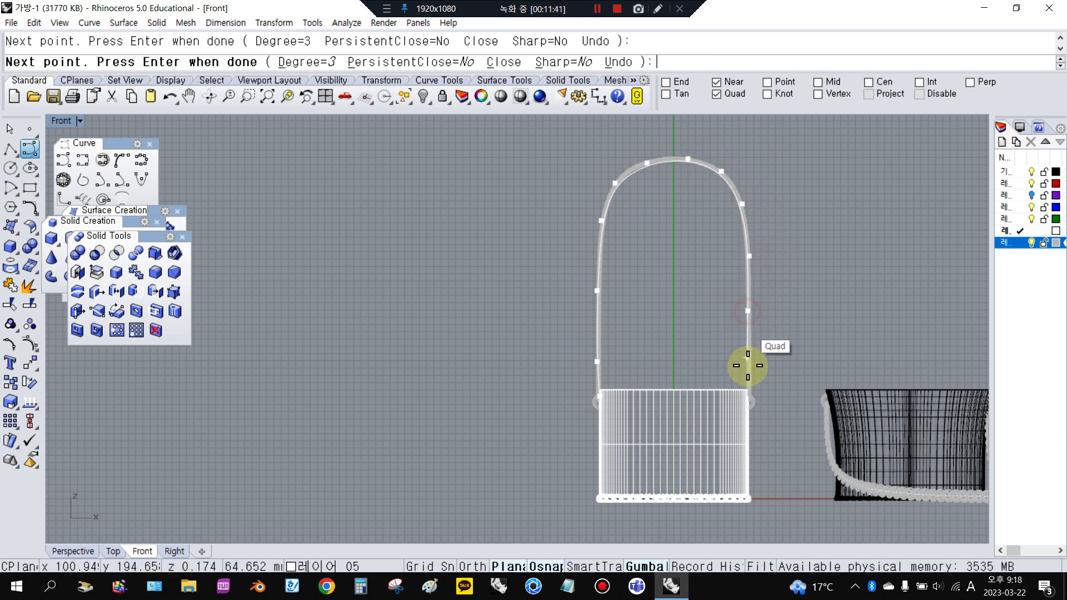
right_click(749, 401)
- Move the traced strap curve along negative X so it stands clear of the first bag
left_click(745, 363)
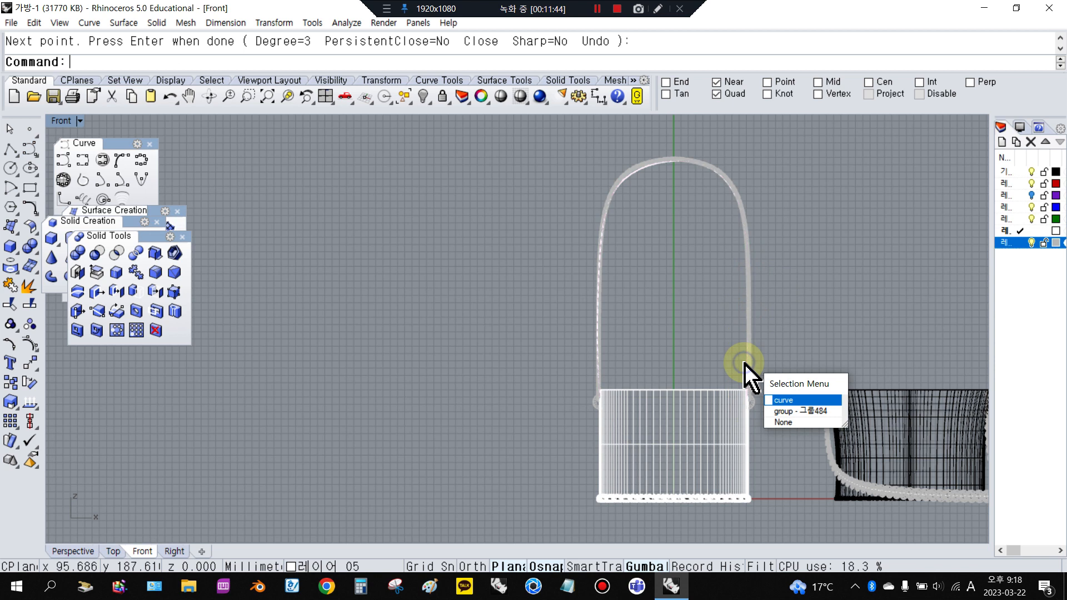
left_click(784, 400)
left_click_drag(709, 280, 460, 293)
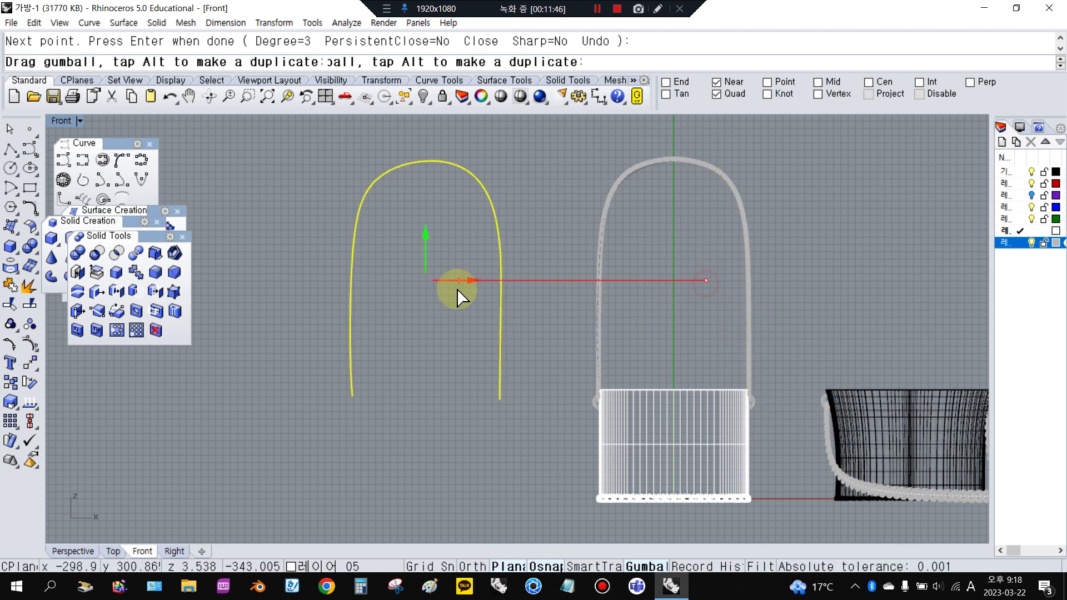
- Annotate the traced strap curve with a curve length leader dimension and read its value
left_click(603, 97)
left_click_drag(623, 111, 791, 135)
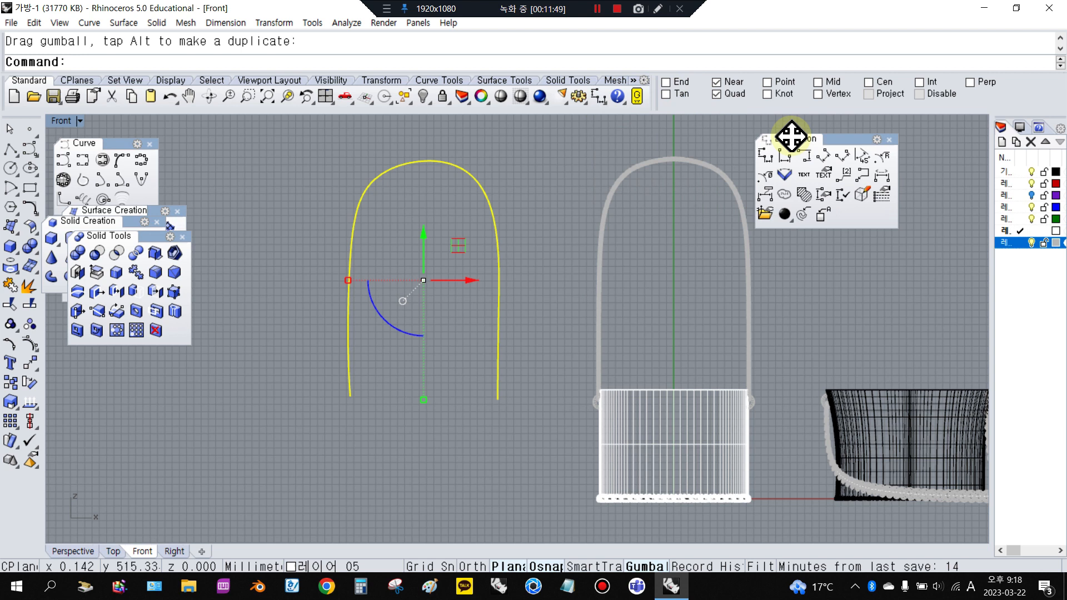
left_click(804, 217)
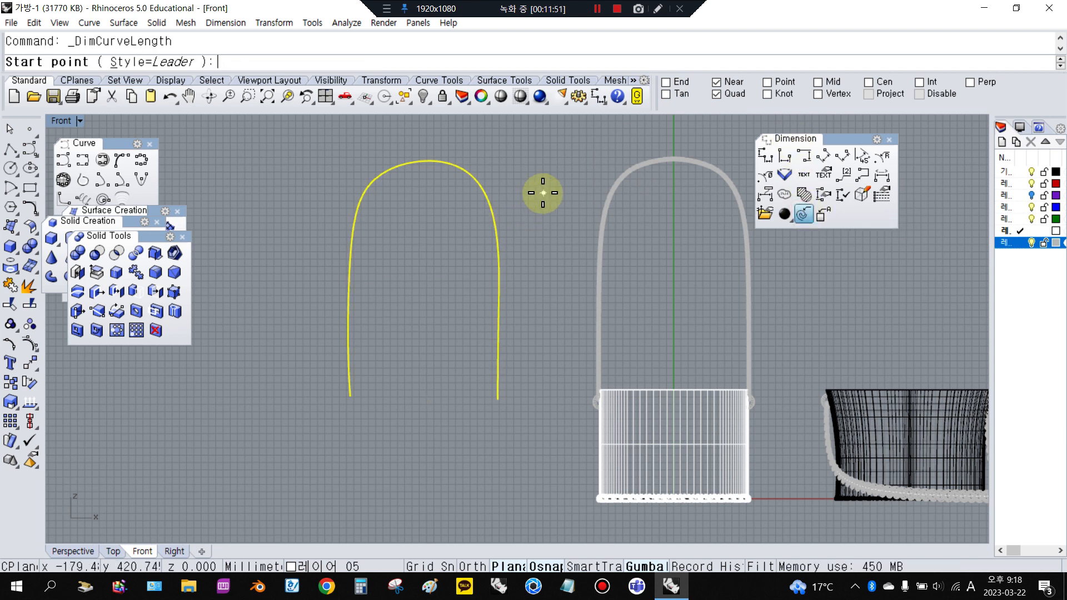
left_click(490, 202)
scroll(536, 192, "up", 6)
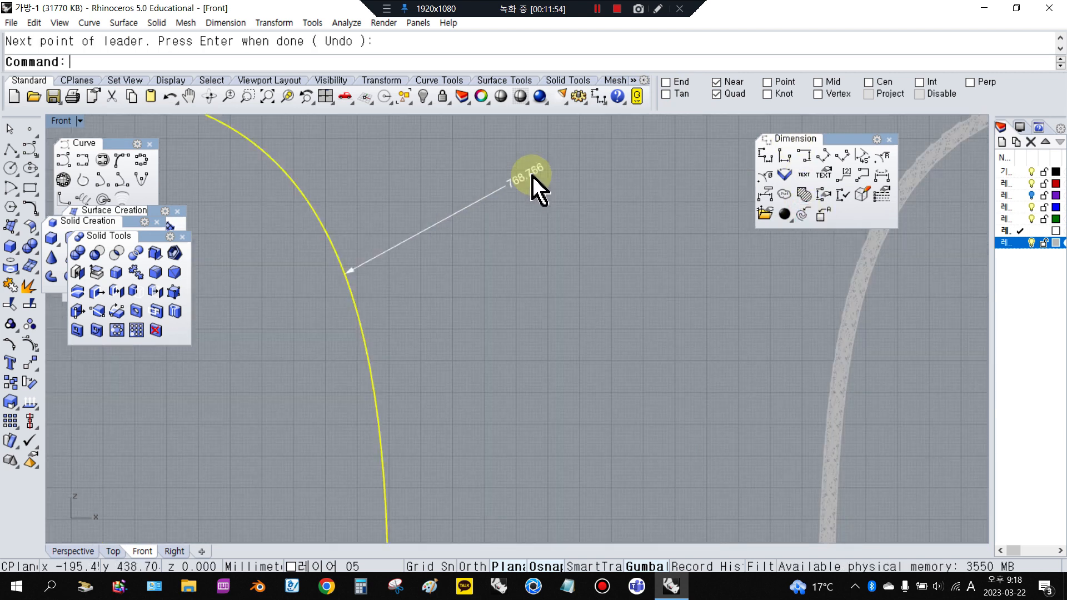
left_click_drag(449, 182, 648, 344)
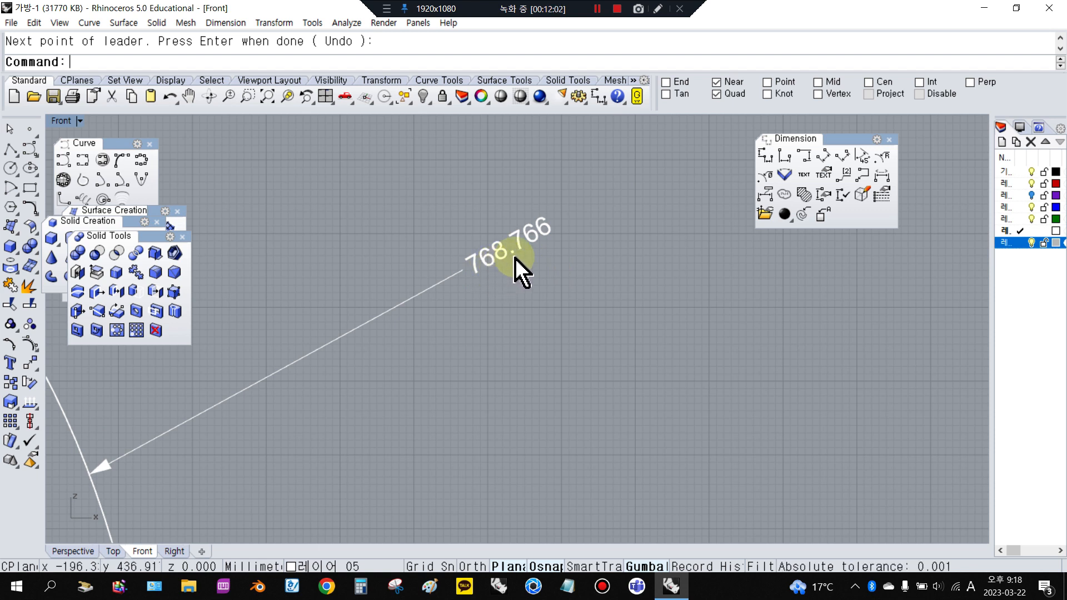
- Annotate the third bag's draped strap curve with a curve length leader dimension and read its value
scroll(453, 279, "down", 8)
right_click_drag(738, 326, 573, 295)
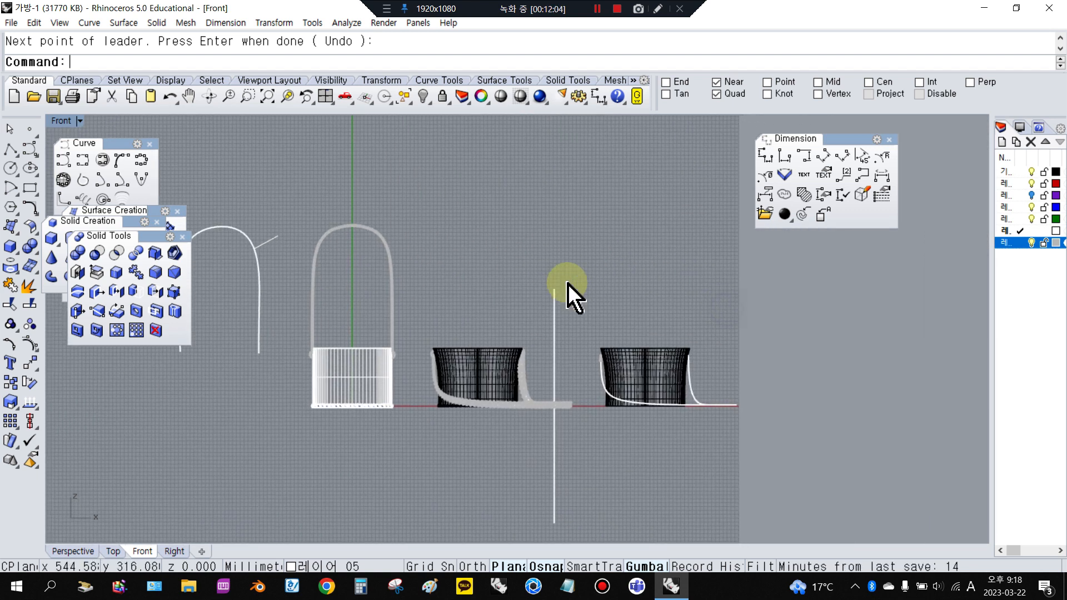
scroll(734, 397, "up", 2)
left_click(681, 398)
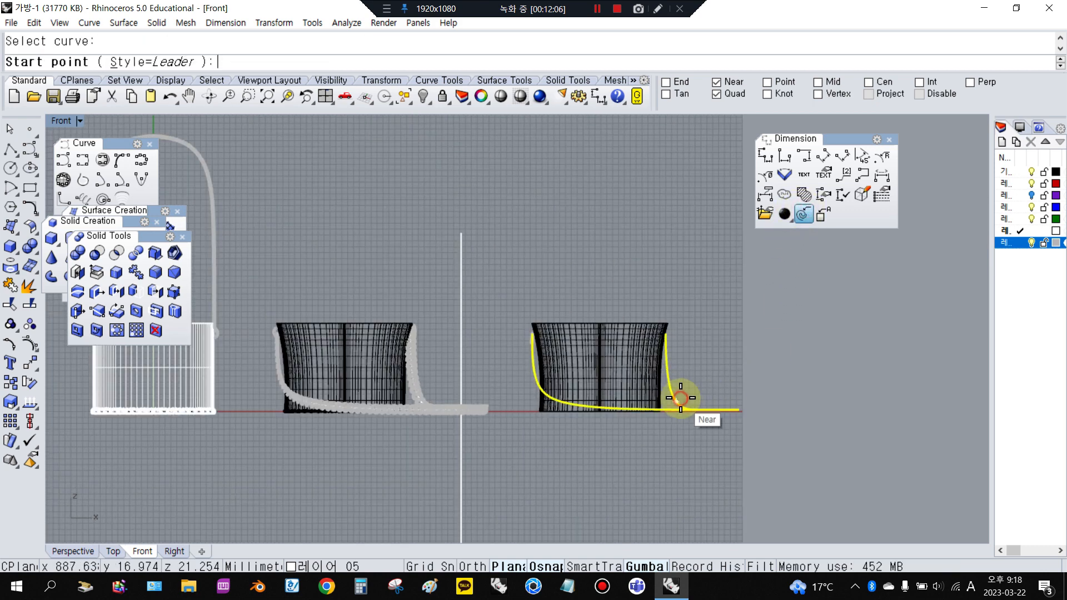
left_click(681, 398)
left_click(718, 373)
right_click(717, 372)
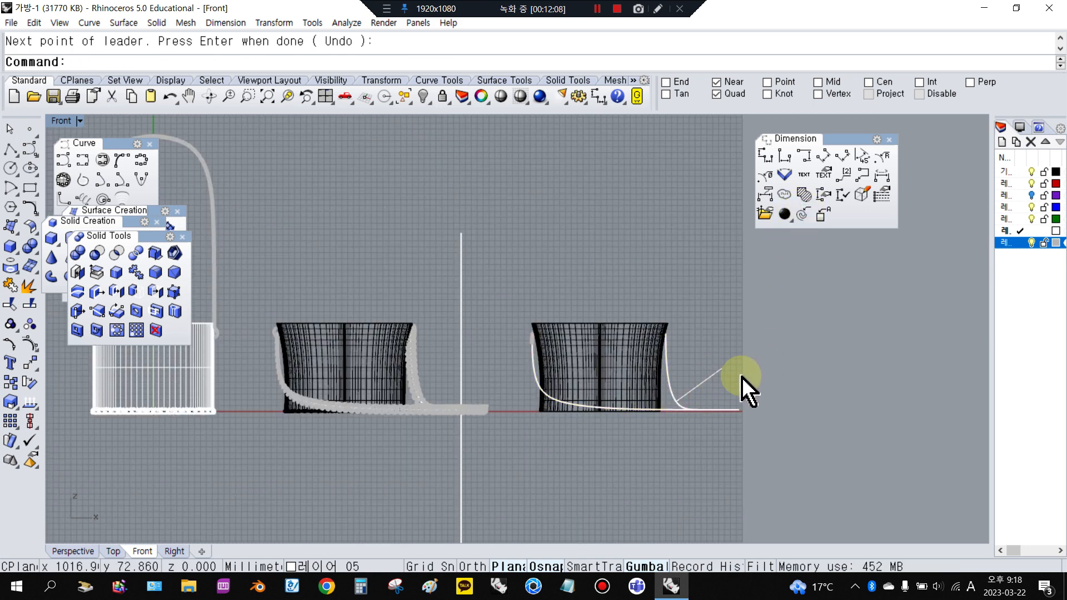
scroll(724, 370, "up", 10)
scroll(670, 382, "up", 3)
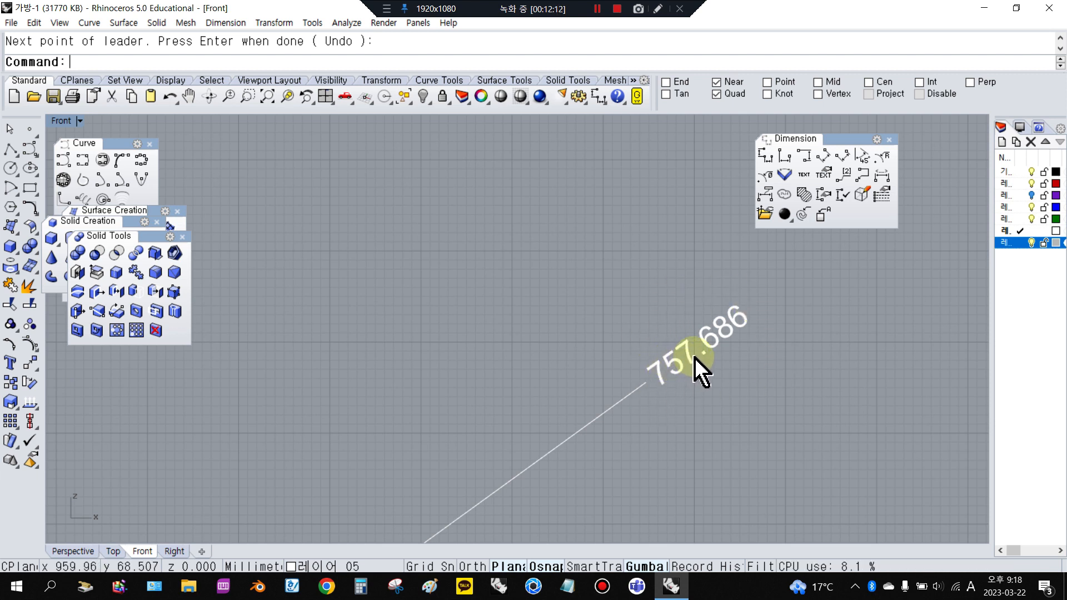
scroll(700, 370, "down", 8)
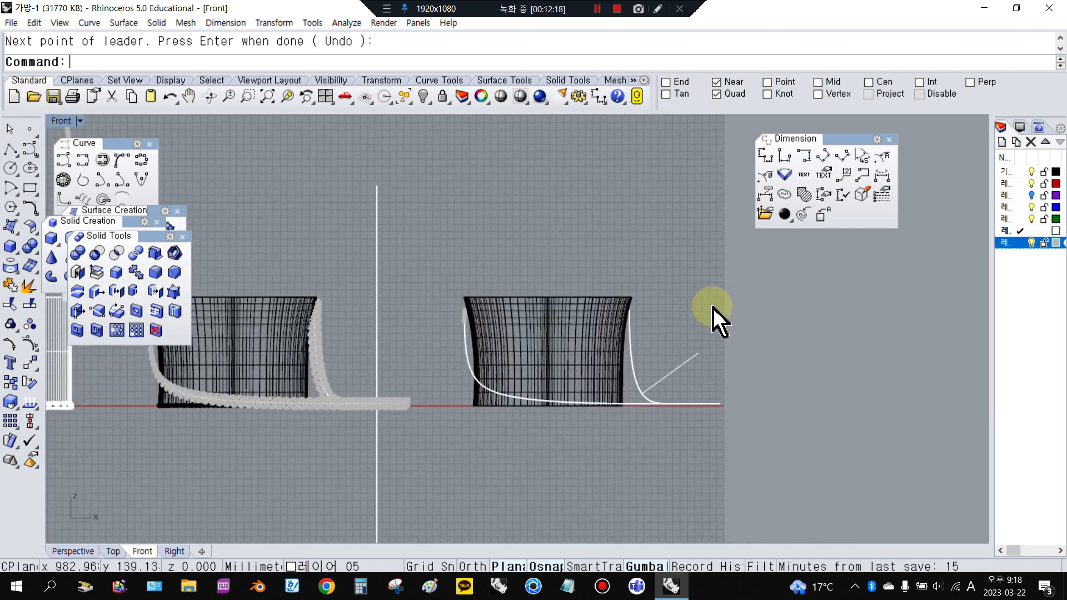
- Show the third bag's strap curve control points and move the rightmost one outward along X, lengthening the curve to about 764 mm
scroll(712, 317, "up", 5)
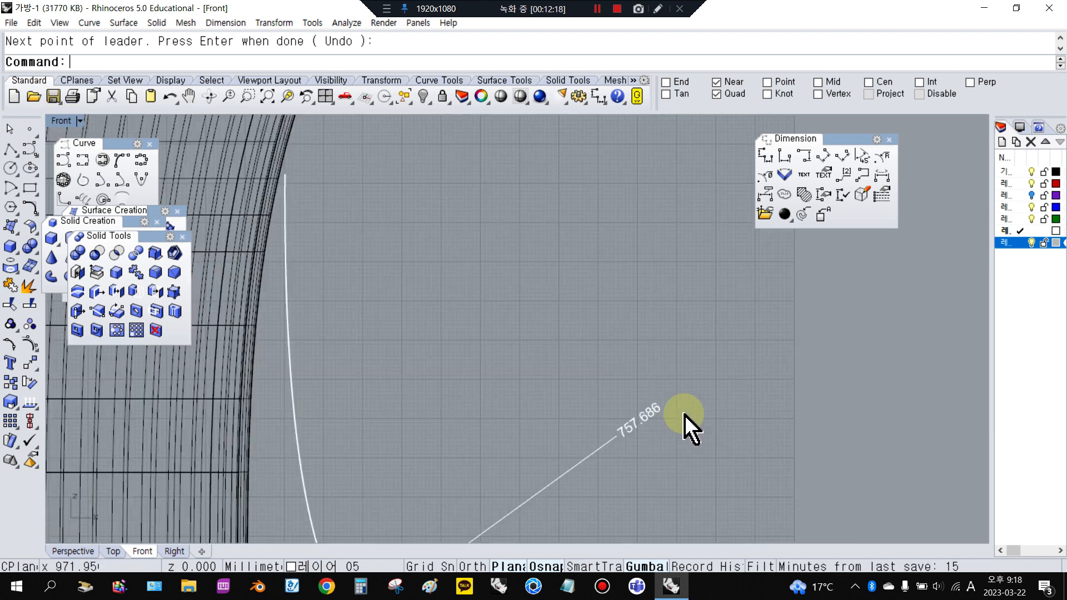
double_click(60, 124)
left_click(439, 175)
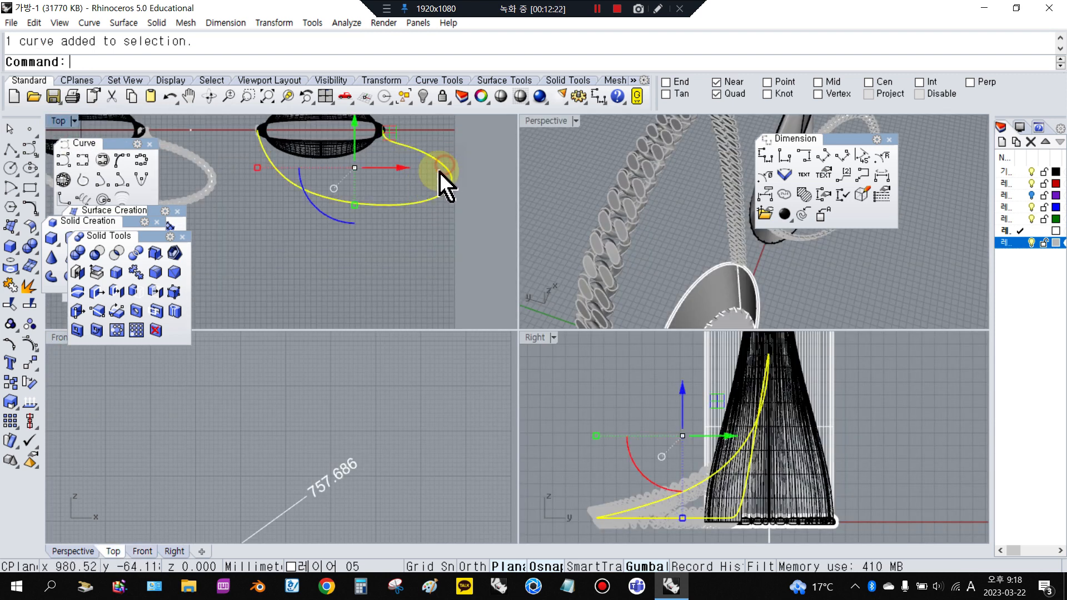
left_click(30, 345)
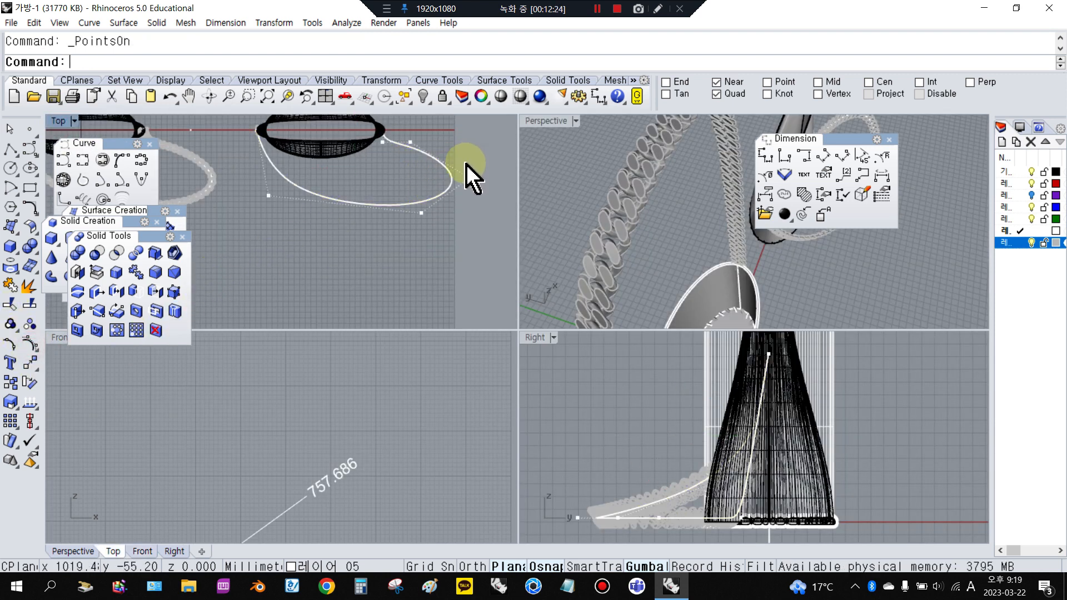
scroll(469, 169, "up", 3)
left_click(470, 166)
left_click_drag(478, 167, 496, 168)
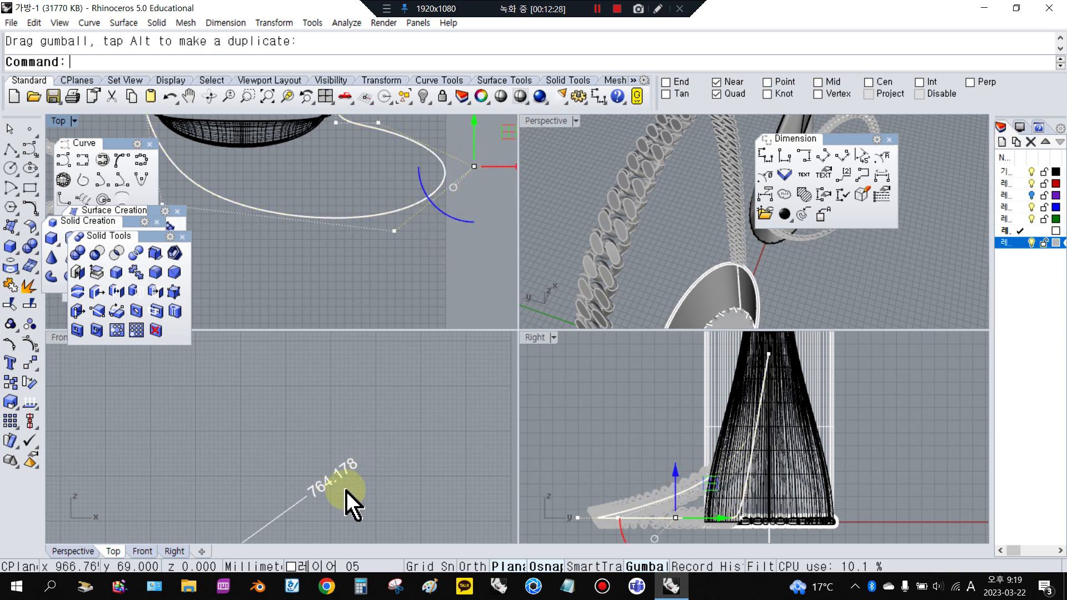
- Move the strap curve's lower-right control point outward along X to lengthen the curve to about 769 mm, and hide the control points
scroll(306, 500, "up", 4)
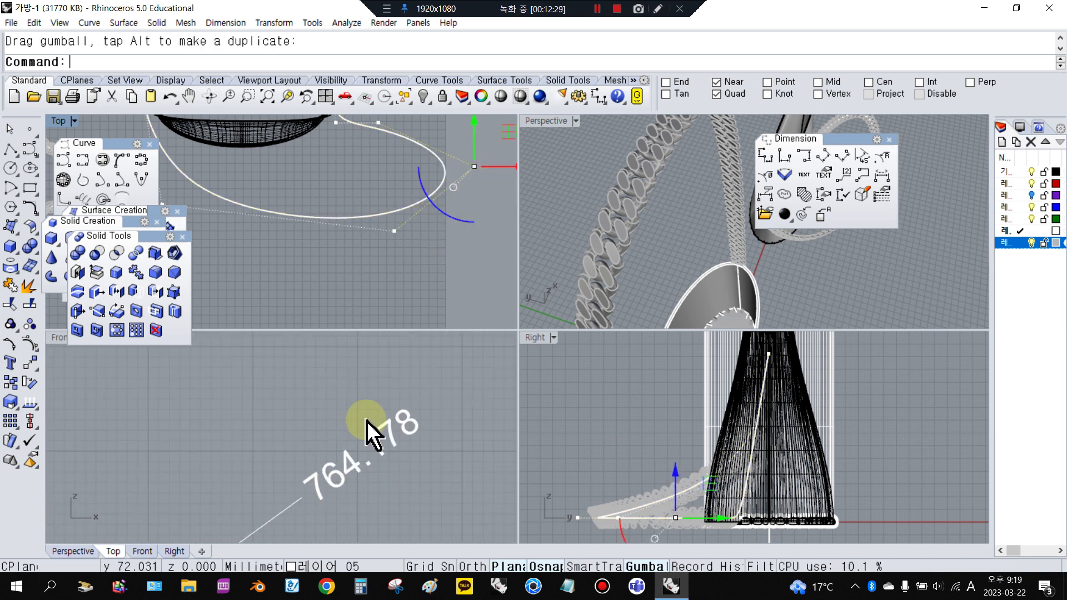
left_click(395, 232)
left_click_drag(419, 232, 445, 244)
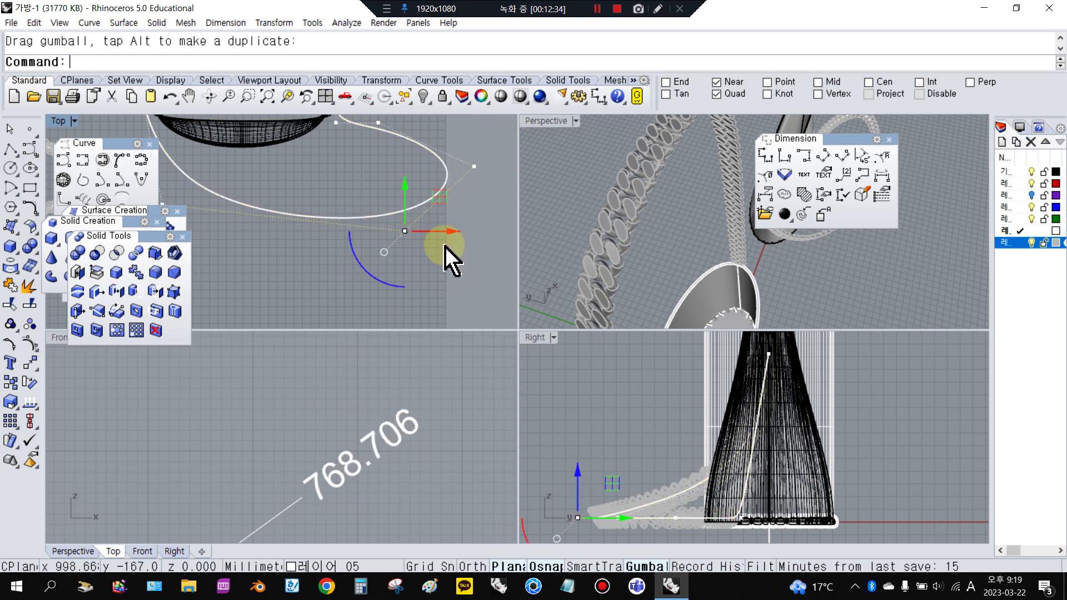
left_click(349, 407)
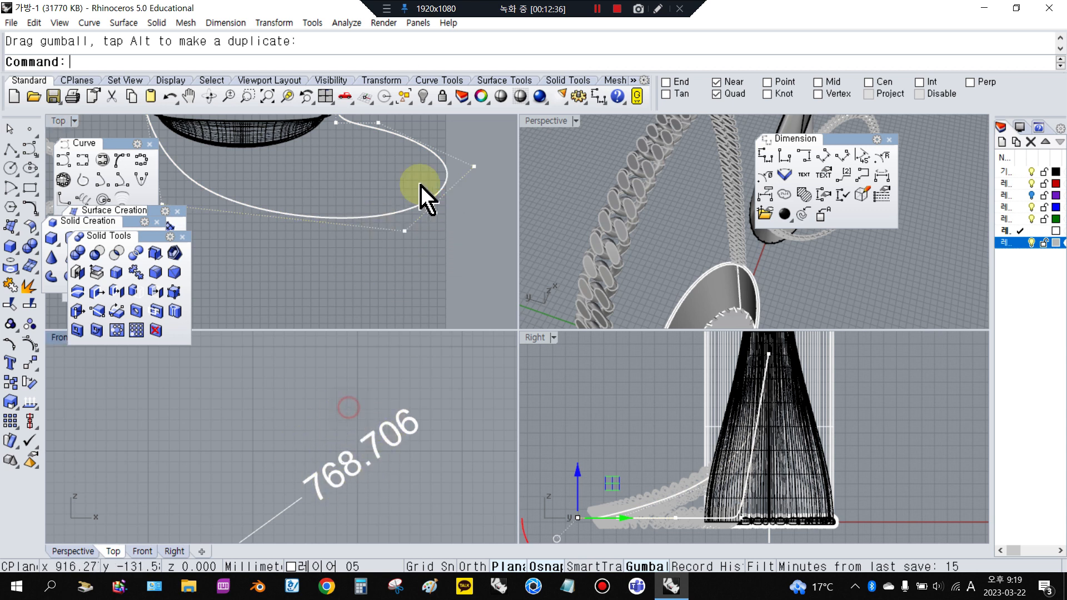
scroll(429, 192, "down", 8)
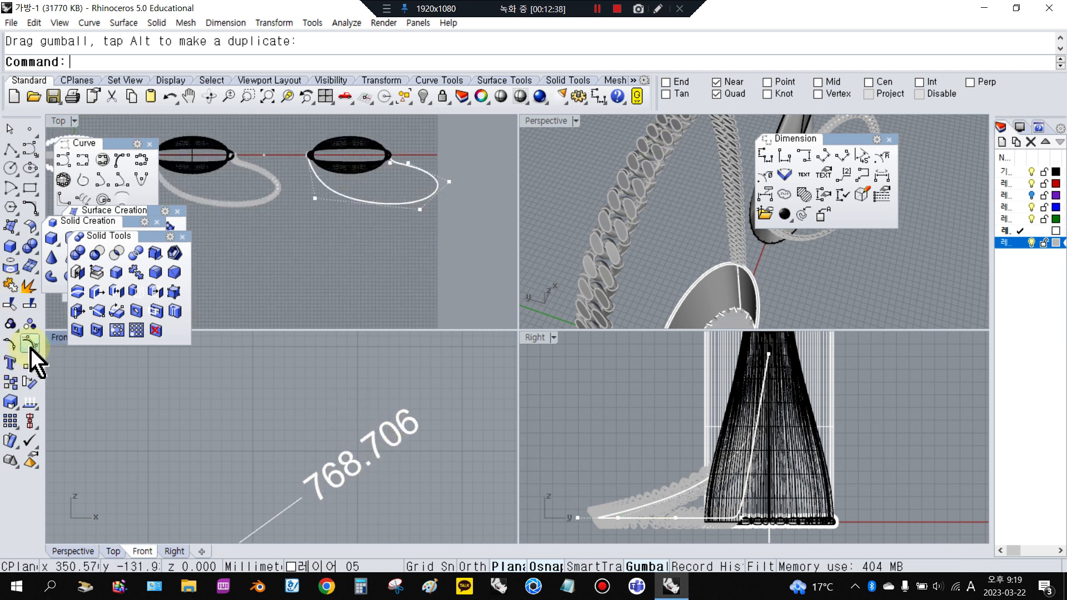
- Move the single chain link at the third bag's side outward along X and Y, clear of the bag
right_click_drag(662, 181, 697, 162)
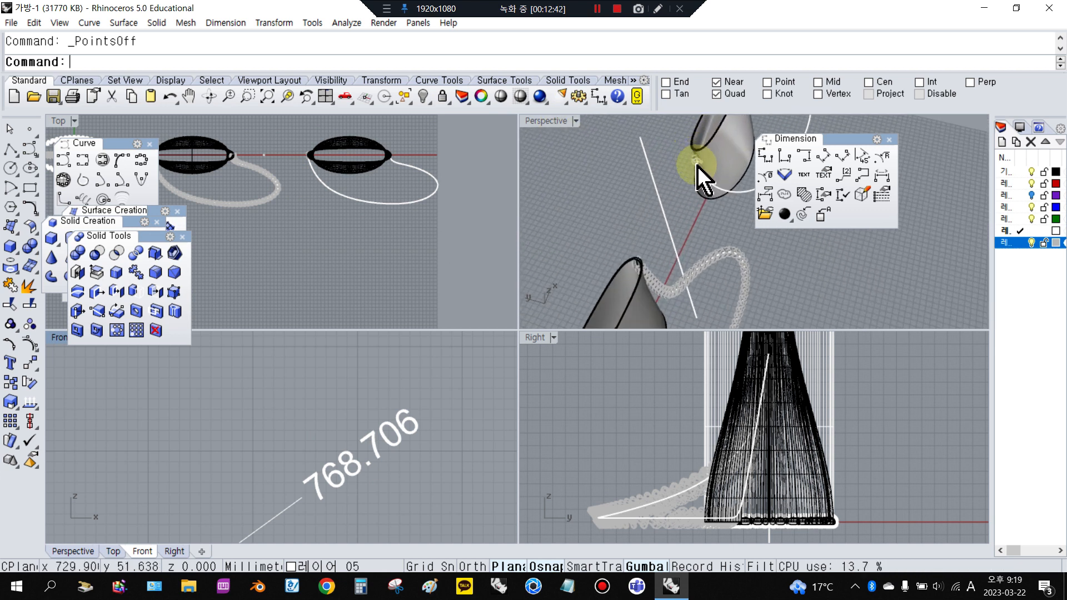
left_click(697, 162)
scroll(769, 378, "up", 2)
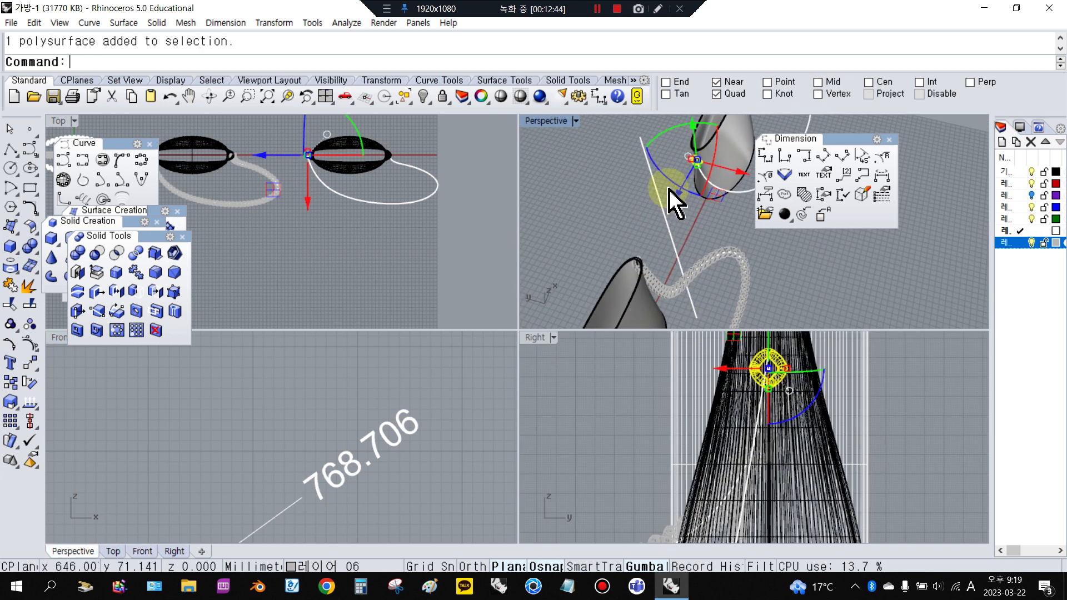
scroll(319, 177, "up", 4)
scroll(357, 203, "up", 2)
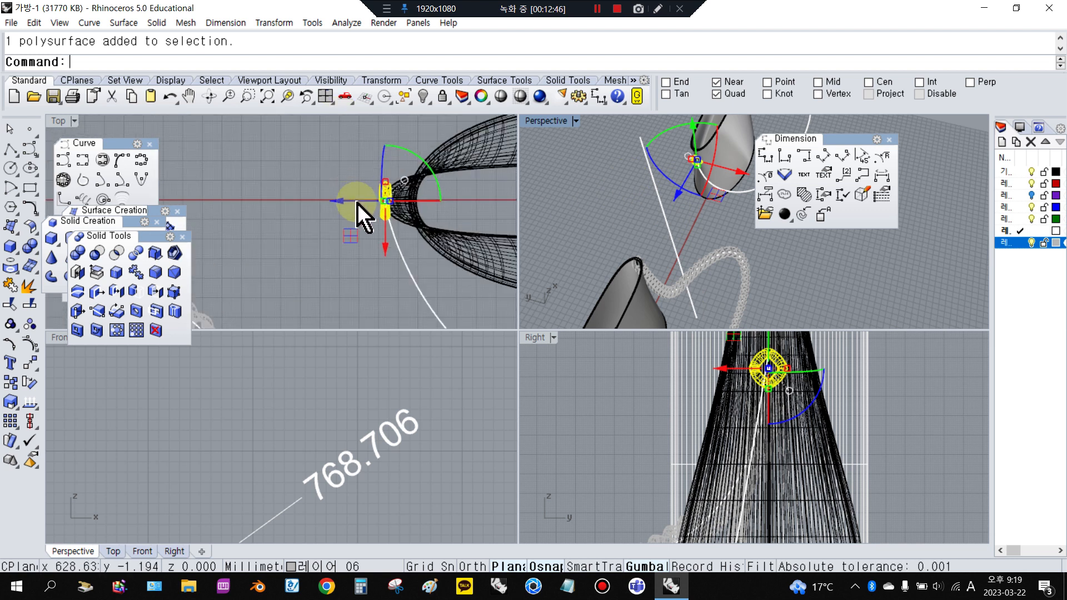
scroll(345, 208, "up", 2)
left_click_drag(365, 199, 266, 200)
scroll(422, 290, "down", 8)
left_click_drag(381, 301, 382, 179)
key("Escape")
- Create a VolumeCentroid point at the center of the separated chain link
right_click_drag(867, 379, 805, 396)
key("Escape")
scroll(883, 384, "up", 6)
left_click(778, 418)
left_click_drag(770, 147, 856, 146)
scroll(767, 422, "down", 2)
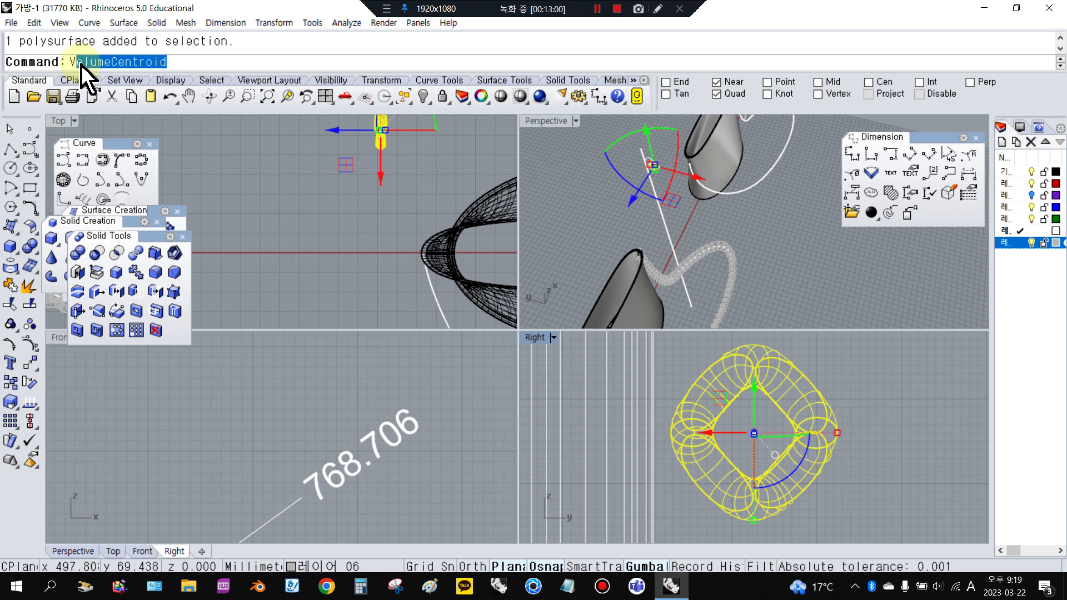
type("o")
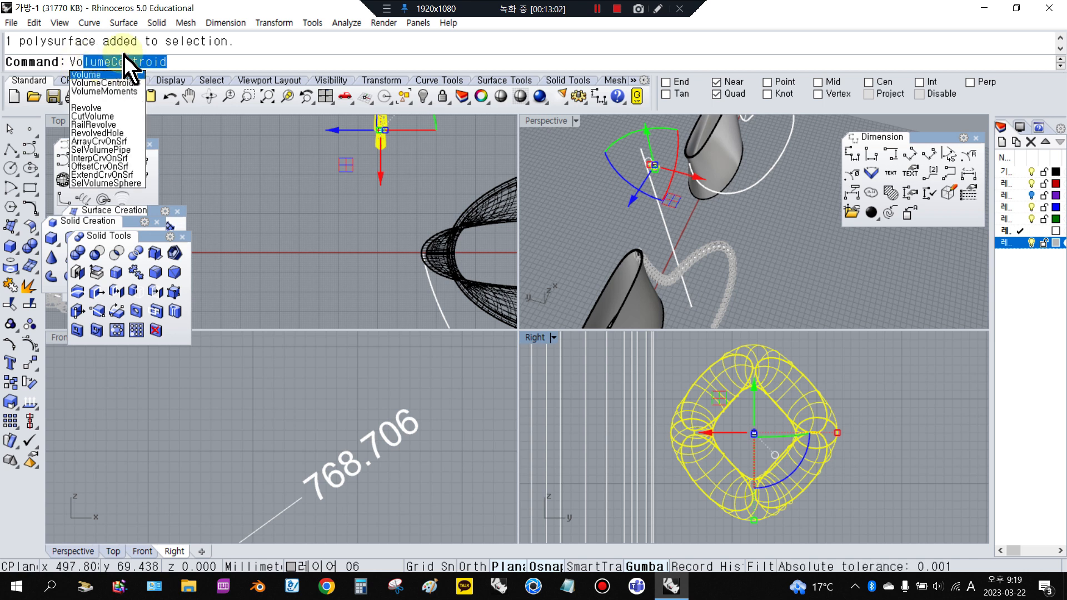
key("Return")
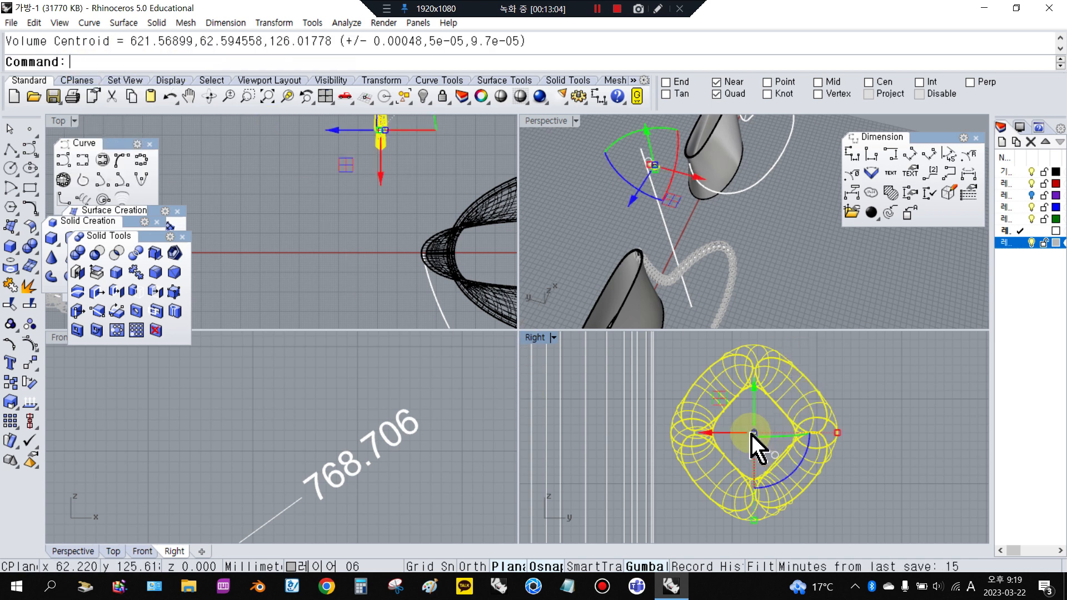
- Move the chain link from its centroid point to the end of the third bag's strap curve, using Point and End snaps
left_click(862, 407)
left_click(754, 433)
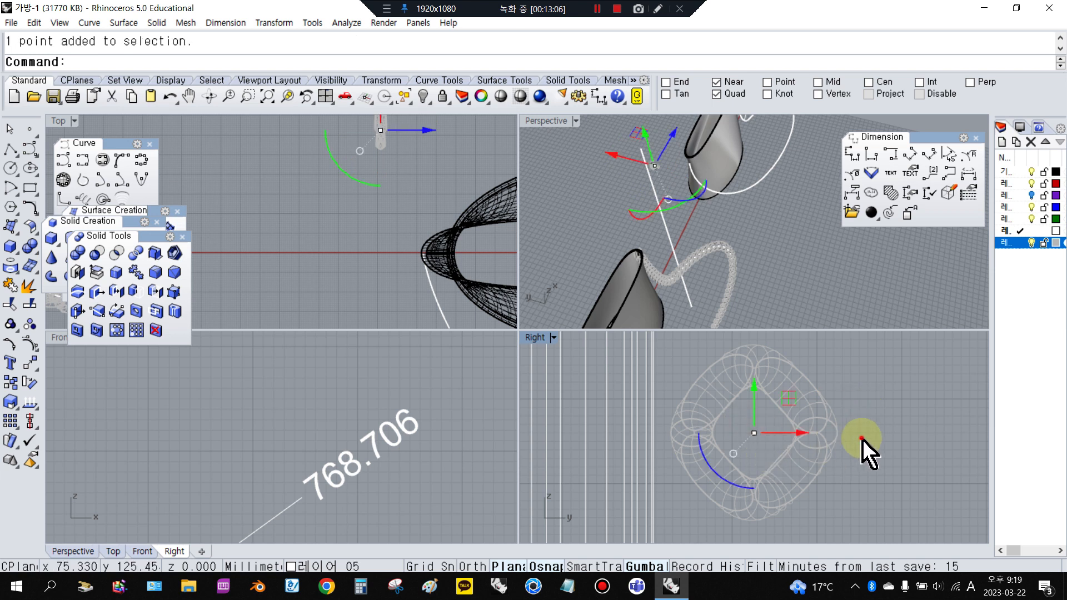
left_click(810, 448)
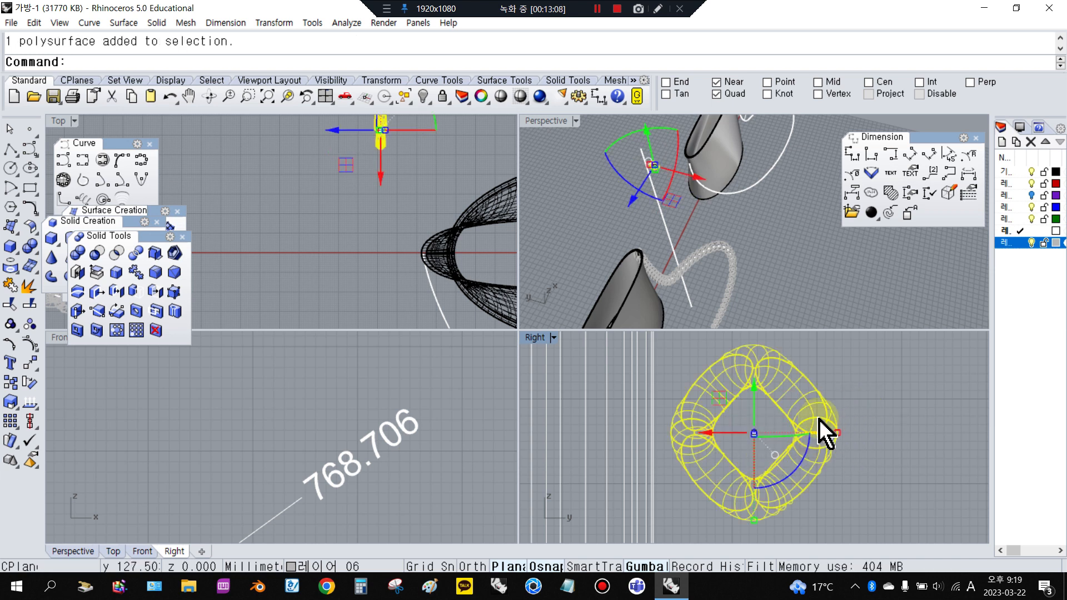
left_click(28, 364)
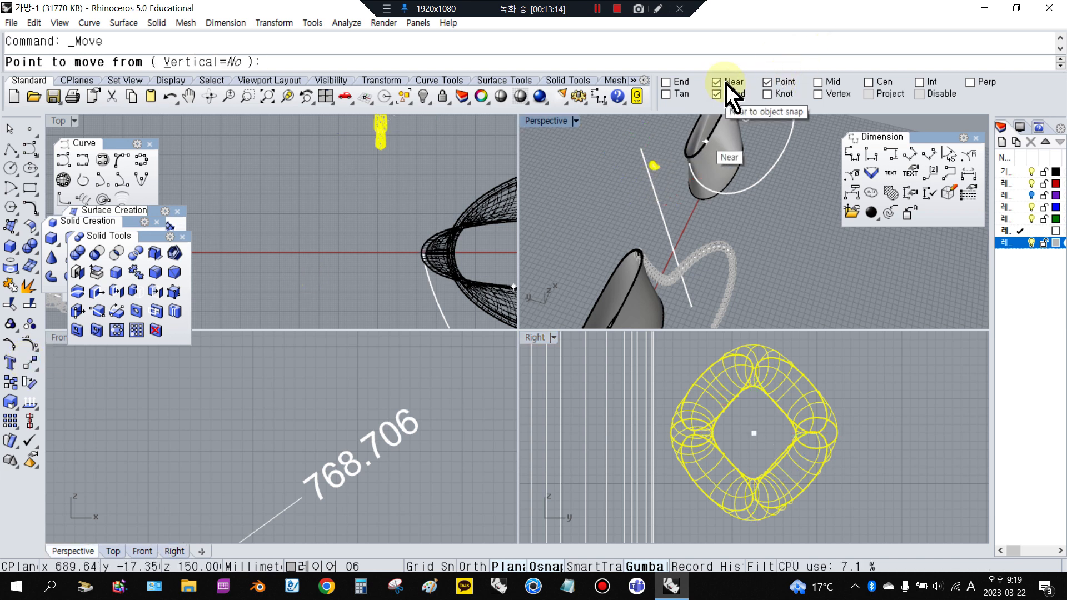
left_click(755, 433)
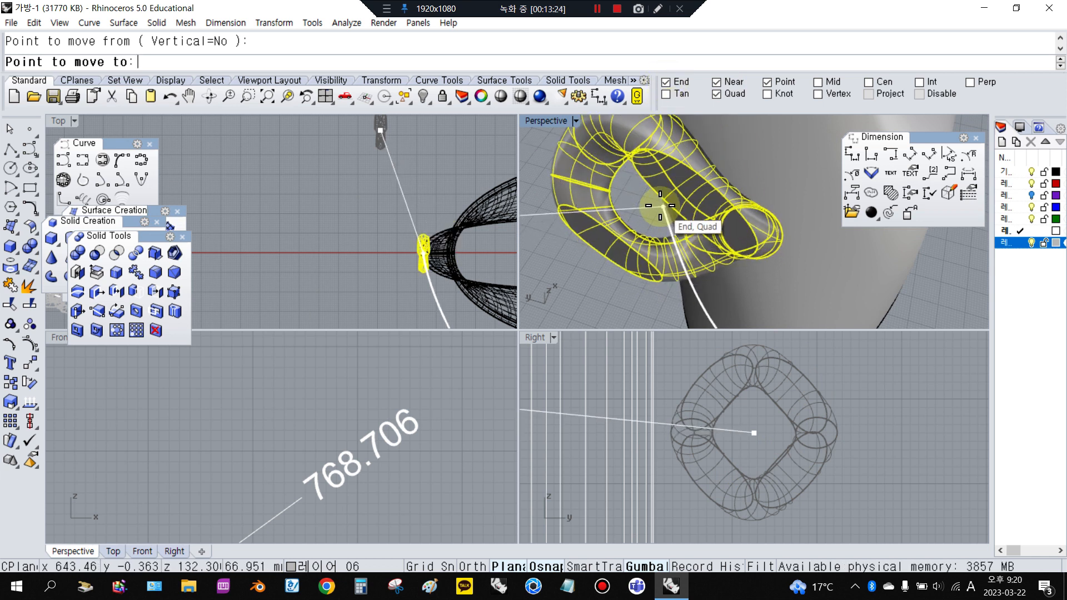
left_click(661, 206)
scroll(714, 236, "down", 5)
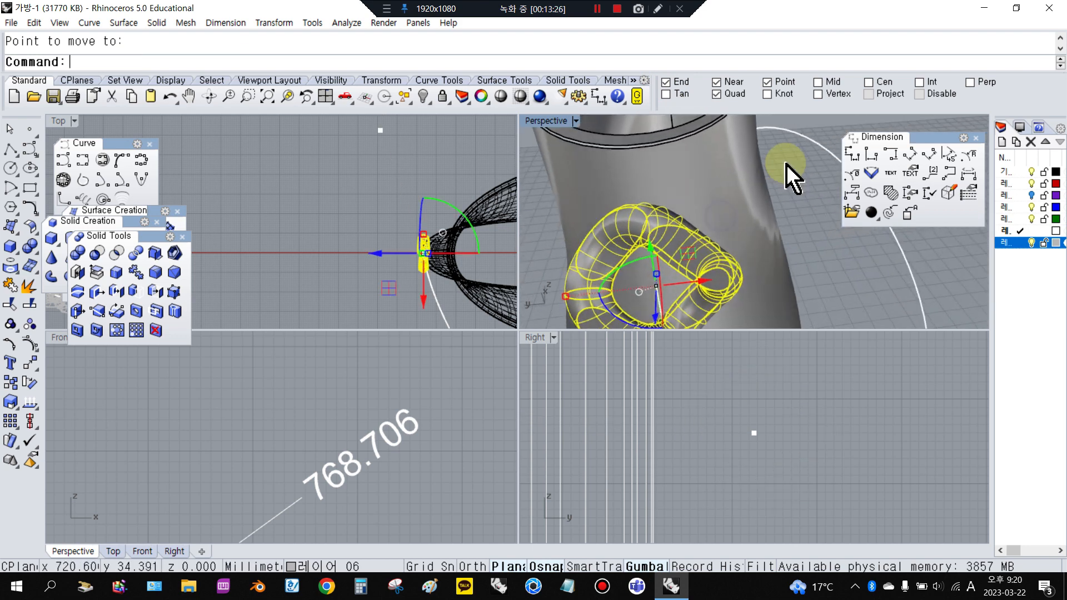
right_click_drag(745, 216, 794, 216)
left_click(794, 215)
double_click(540, 120)
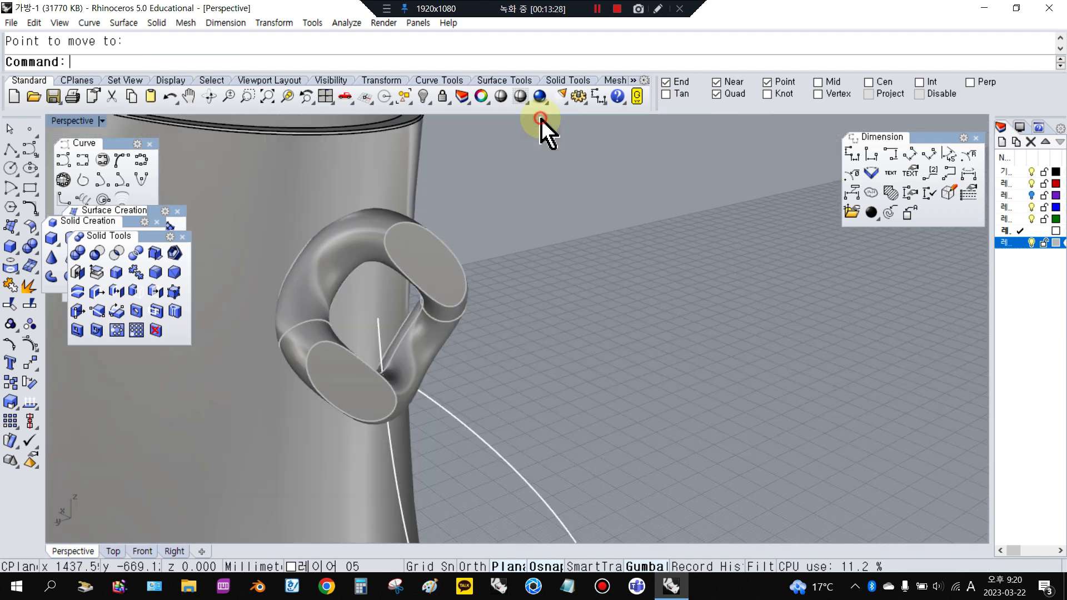
- Examine the chain link's fit at the end of the third bag's strap curve and compare it with the other bags' finished chains
scroll(613, 212, "down", 6)
right_click_drag(613, 212, 569, 232)
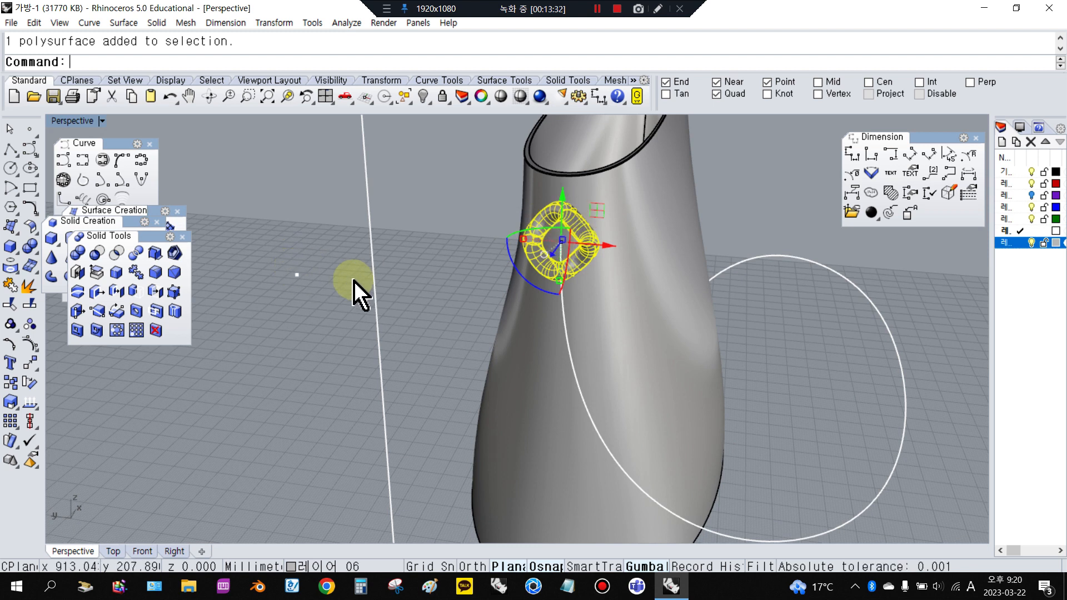
scroll(568, 251, "up", 6)
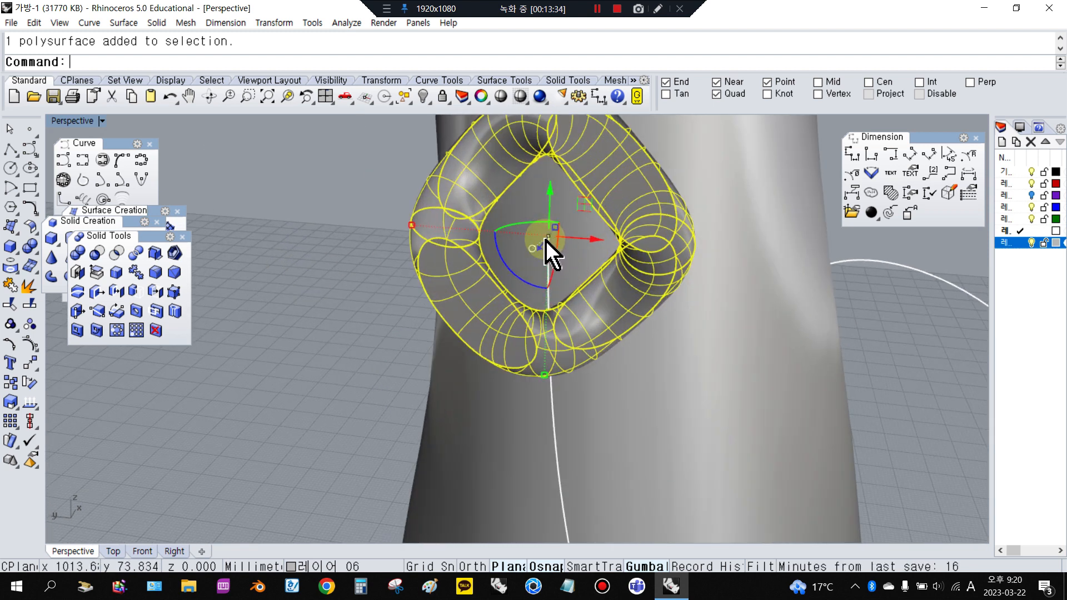
right_click_drag(594, 243, 513, 247)
scroll(519, 267, "down", 10)
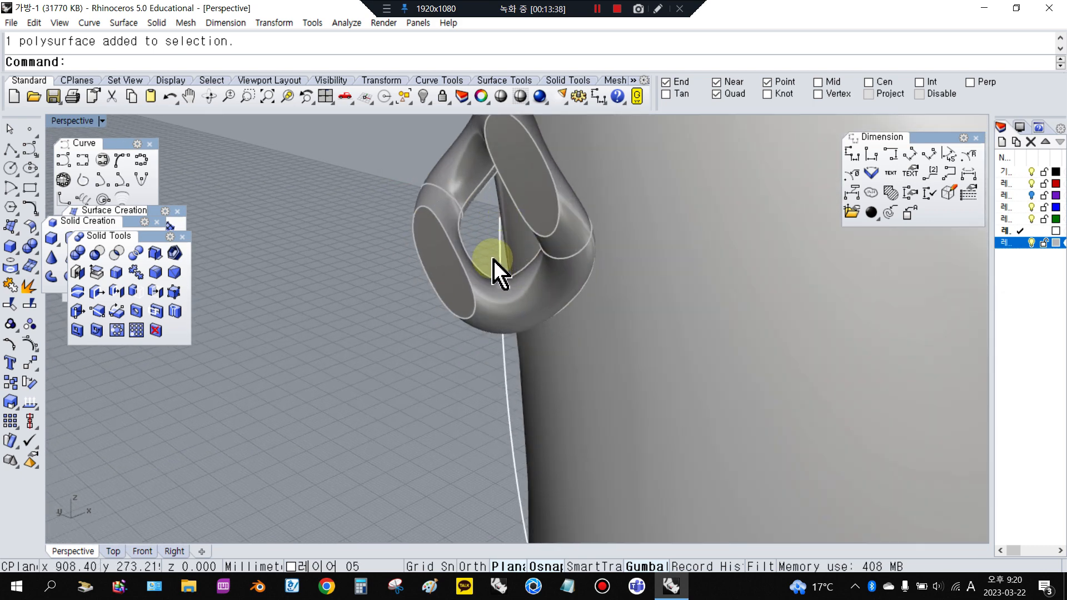
right_click_drag(537, 378, 639, 328)
scroll(653, 308, "down", 8)
right_click_drag(524, 302, 706, 311)
scroll(468, 298, "up", 12)
scroll(564, 302, "down", 15)
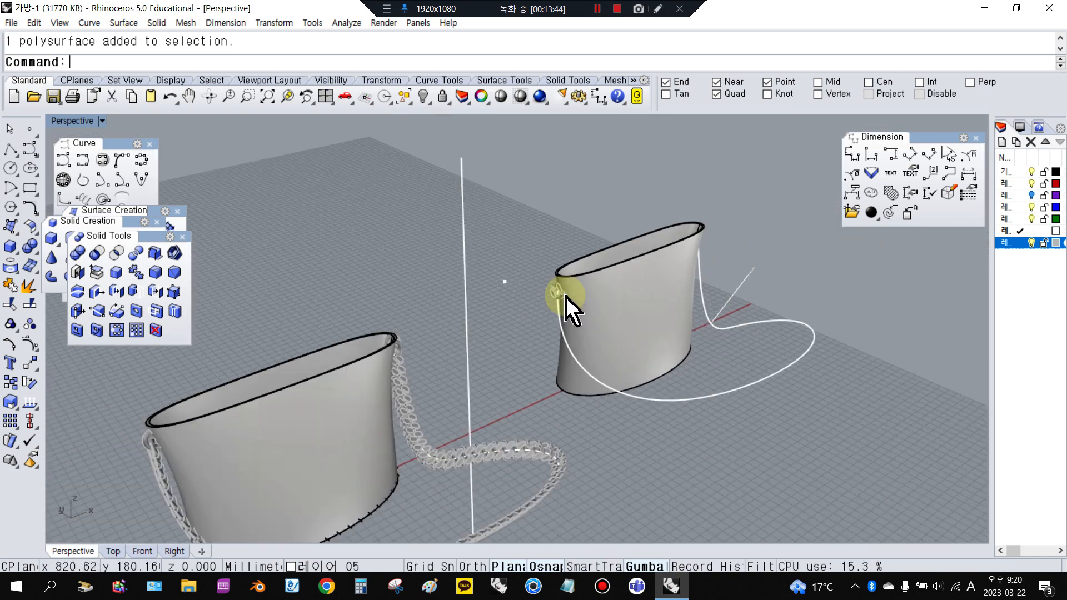
scroll(365, 368, "up", 8)
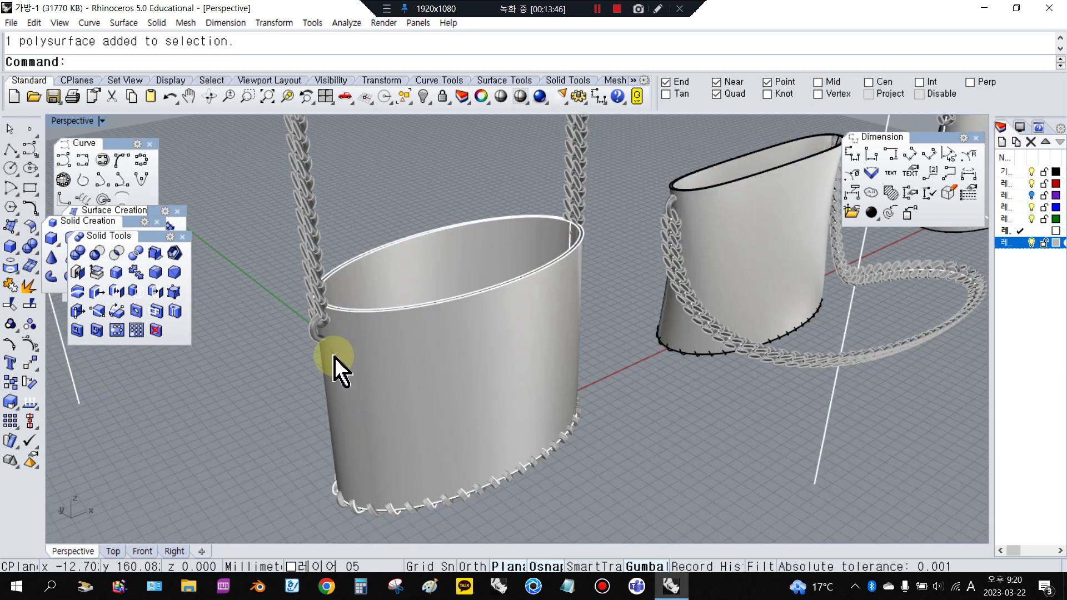
- Ungroup the chain strap of the first bag
left_click(309, 306)
scroll(388, 340, "down", 5)
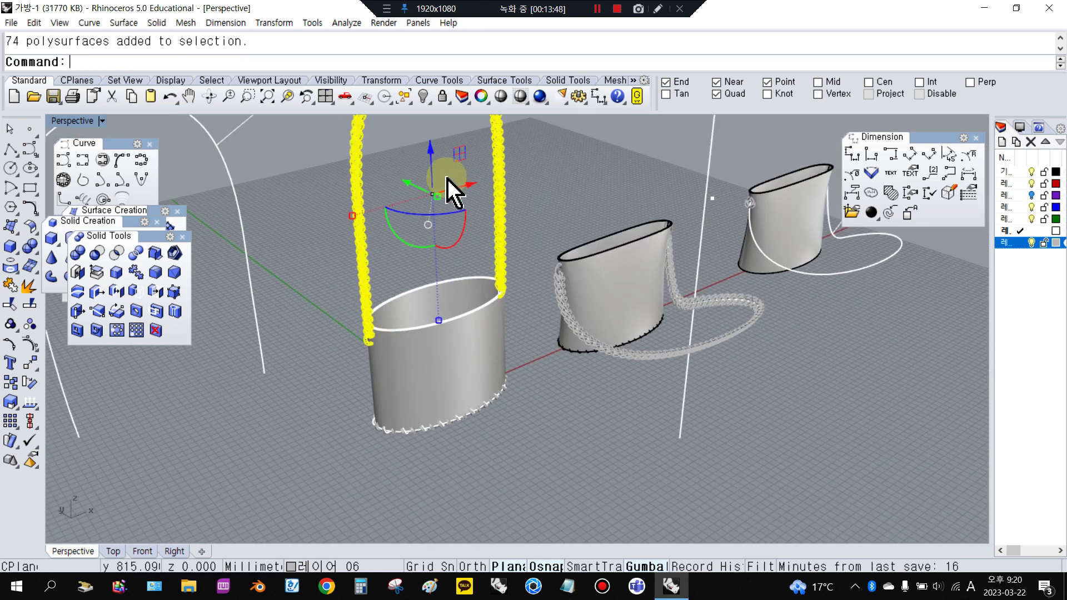
scroll(436, 280, "up", 3)
scroll(414, 366, "up", 2)
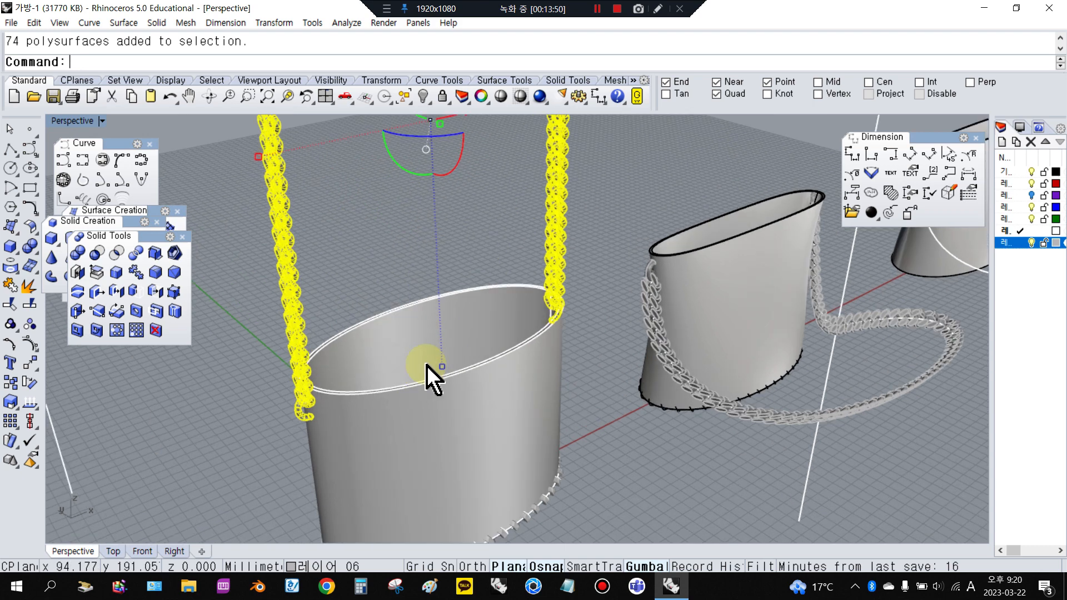
left_click(364, 285)
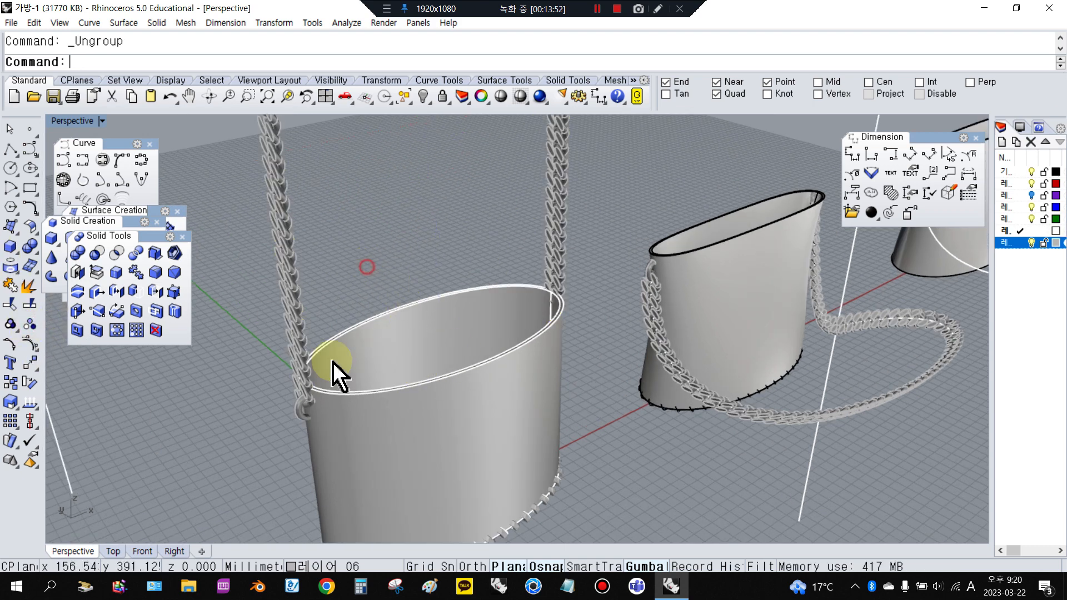
- Lock the end rings of the first bag's chain strap together with the bag's body
scroll(311, 383, "up", 3)
left_click(303, 381)
right_click_drag(660, 286, 757, 327)
key("ctrl+l")
left_click(704, 329)
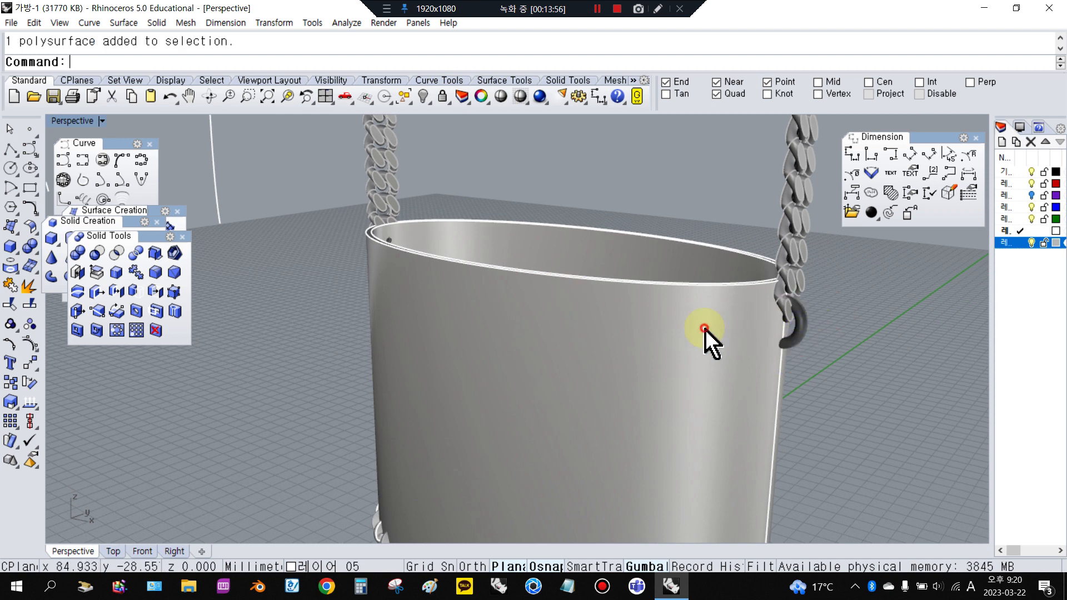
key("ctrl+l")
- Select all remaining unlocked links of the first bag's chain strap to count them
scroll(628, 329, "down", 8)
right_click_drag(590, 301, 659, 296)
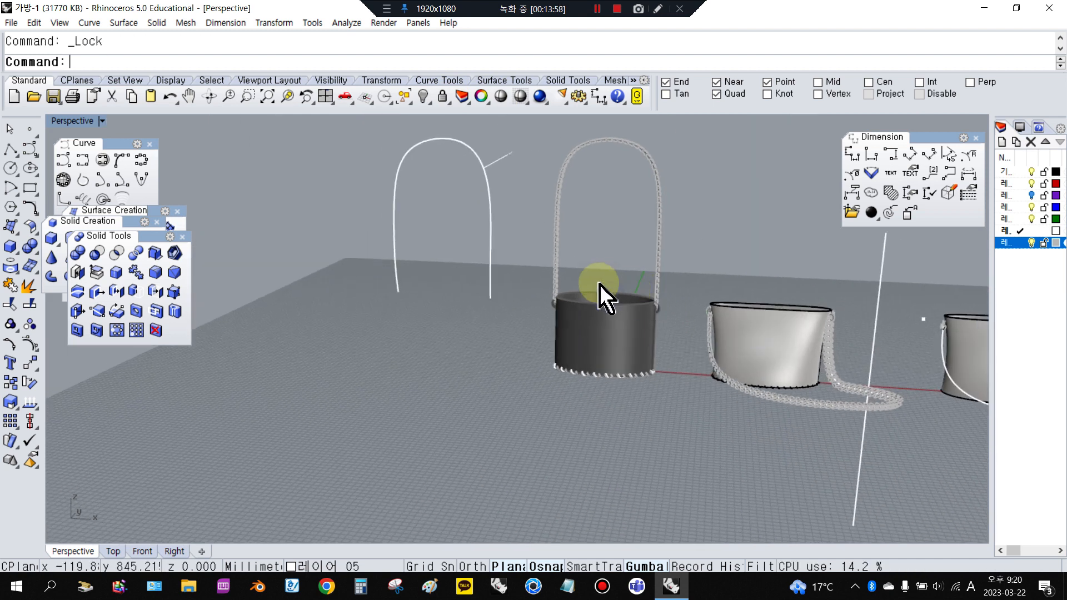
scroll(600, 281, "down", 4)
left_click_drag(548, 163, 654, 306)
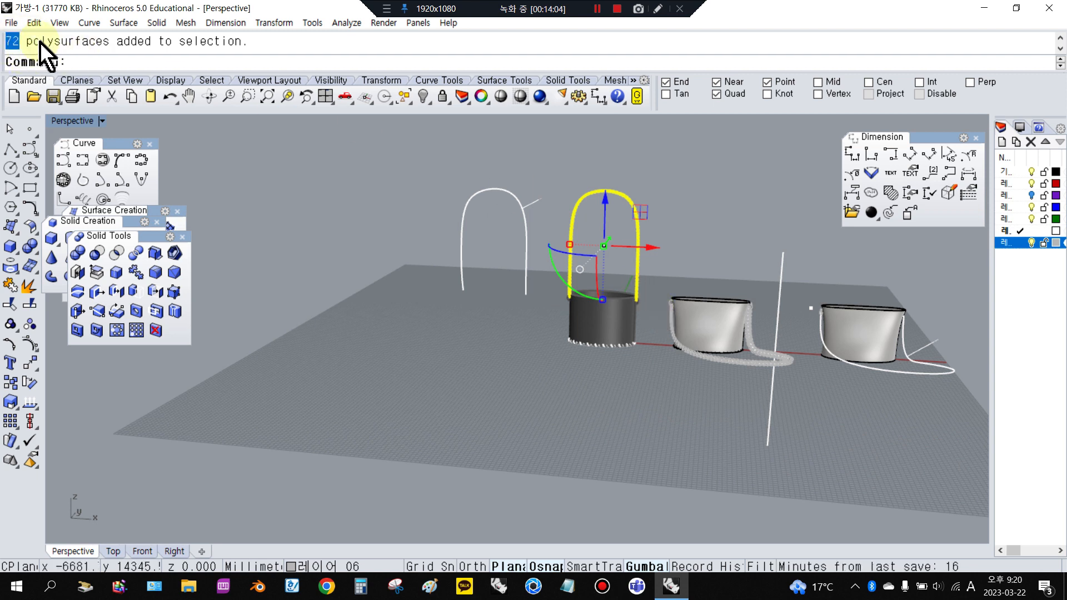
scroll(631, 322, "down", 2)
- Array the chain link along the third bag's strap curve by number of items, using the first chain's link count and Freeform orientation
scroll(543, 295, "up", 5)
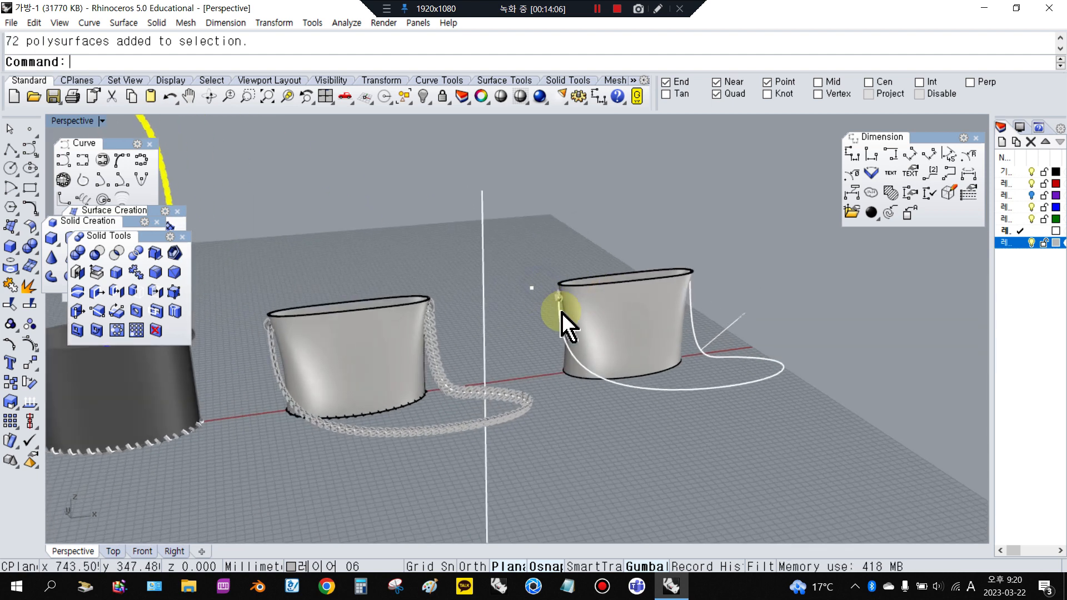
scroll(561, 313, "up", 5)
left_click(520, 247)
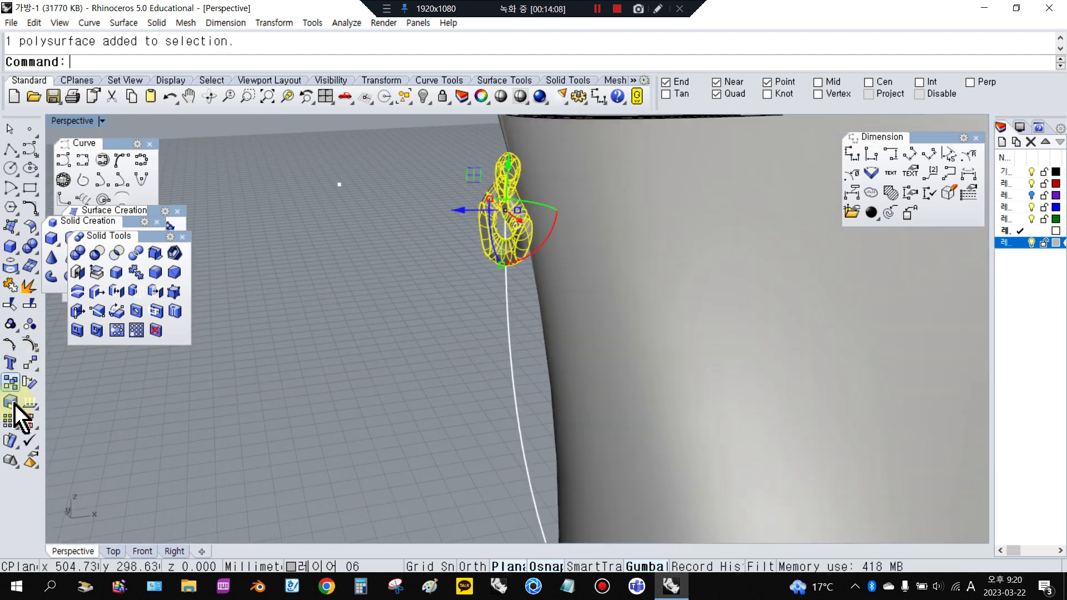
left_click(12, 421)
left_click_drag(44, 428, 62, 419)
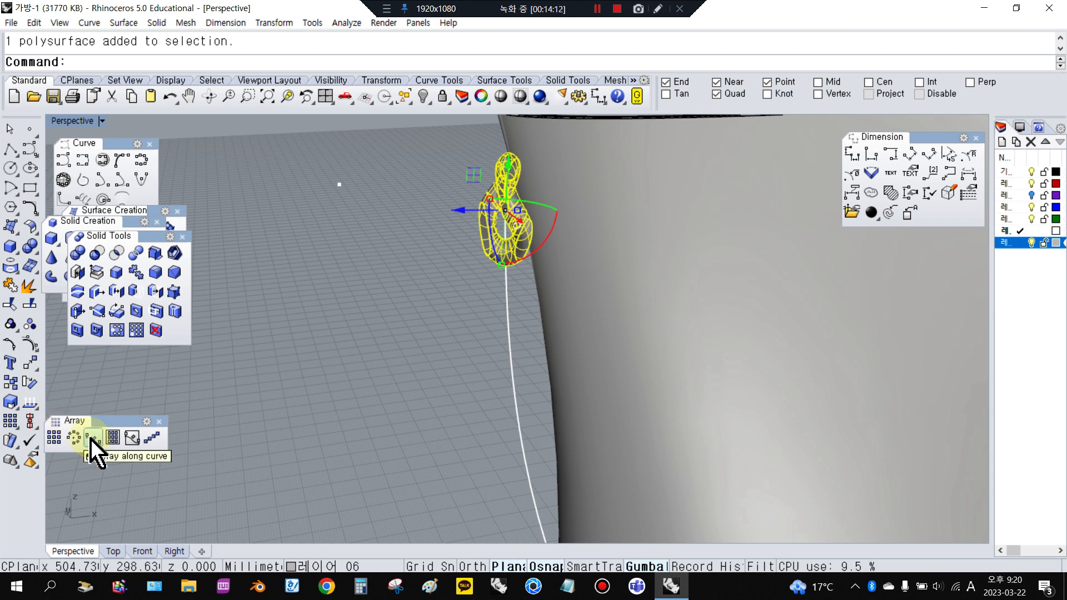
left_click(92, 439)
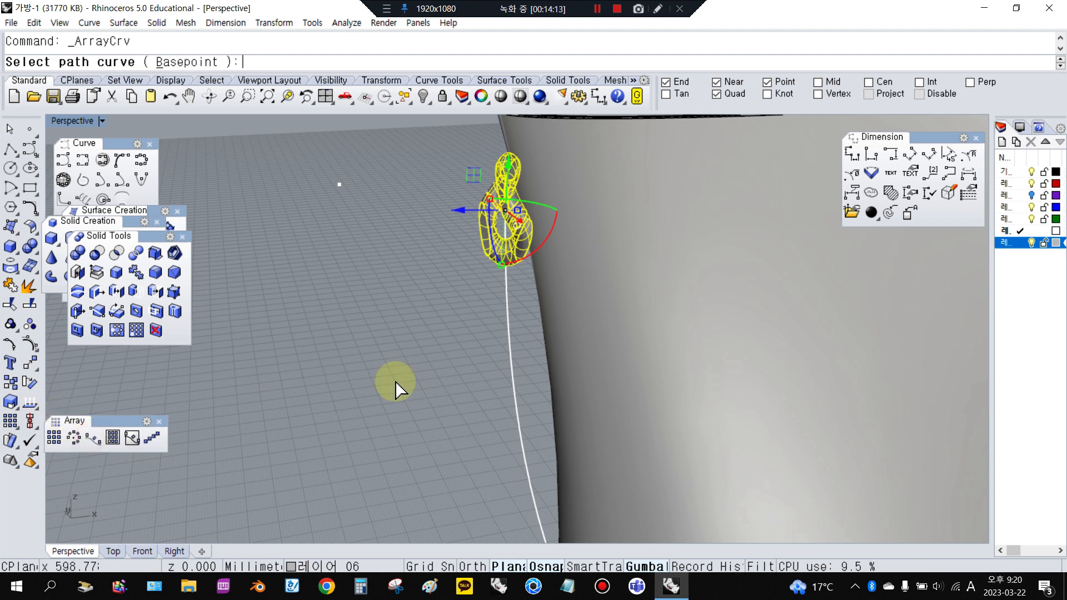
left_click(507, 316)
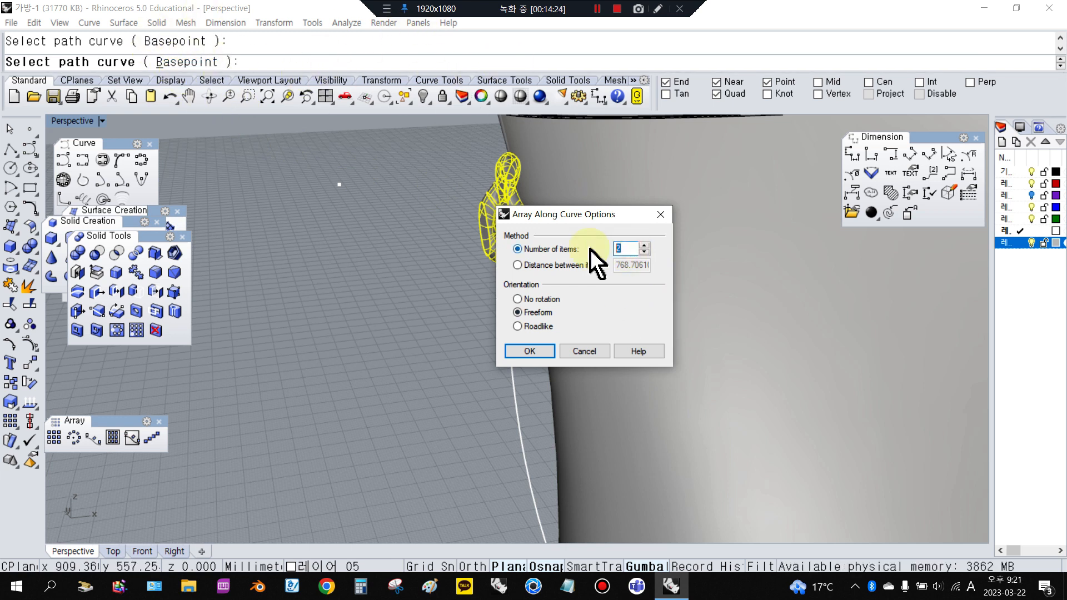
key("Return")
right_click_drag(417, 317, 519, 318)
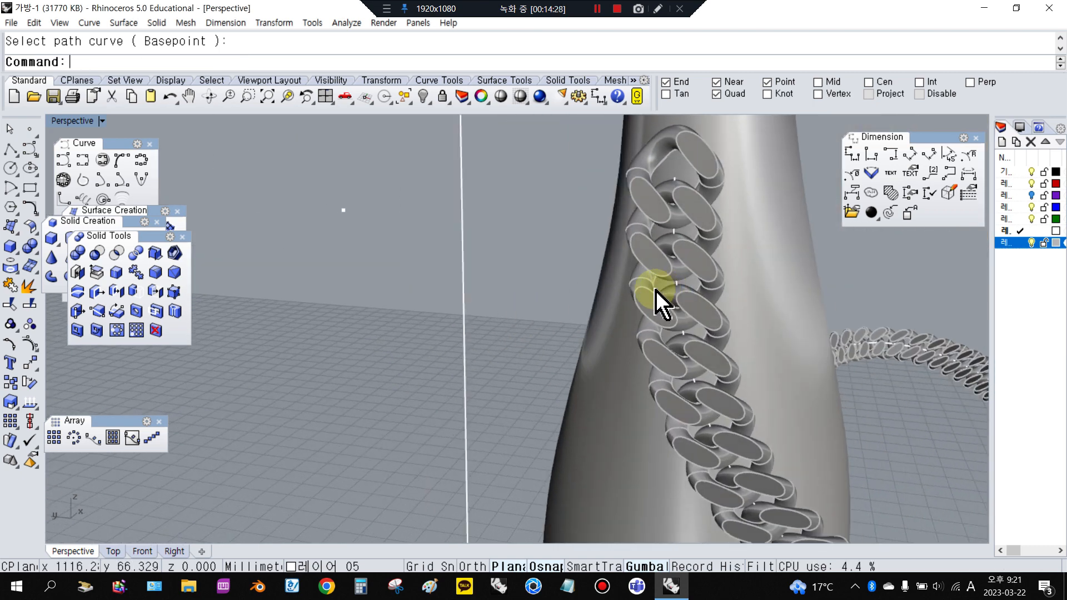
right_click_drag(539, 153, 437, 361)
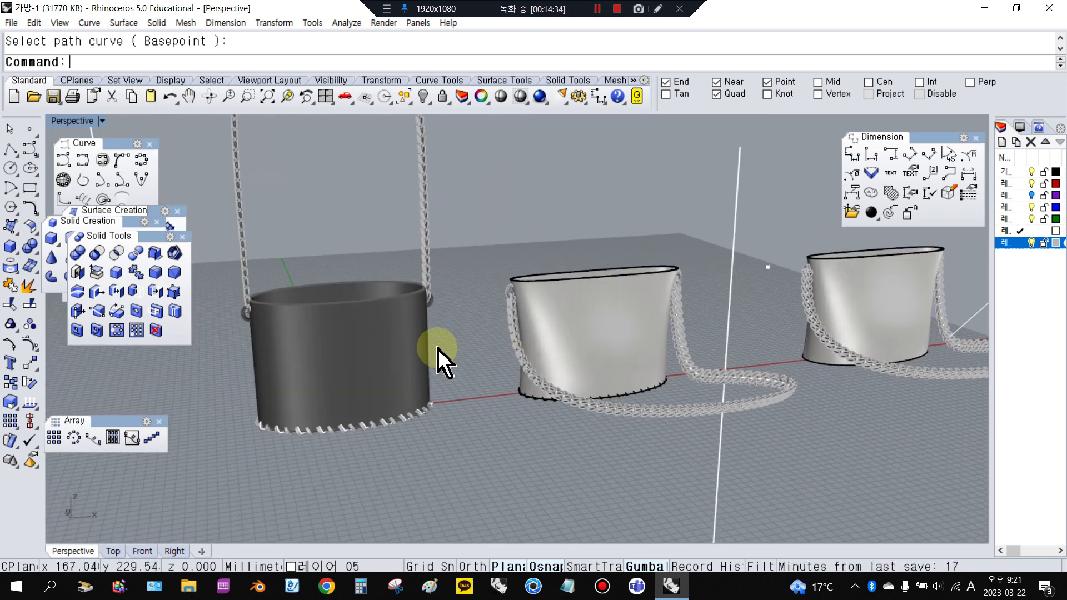
- Isolate the first bag's body by inverting the selection and hiding all other objects
left_click(536, 405)
left_click(527, 318)
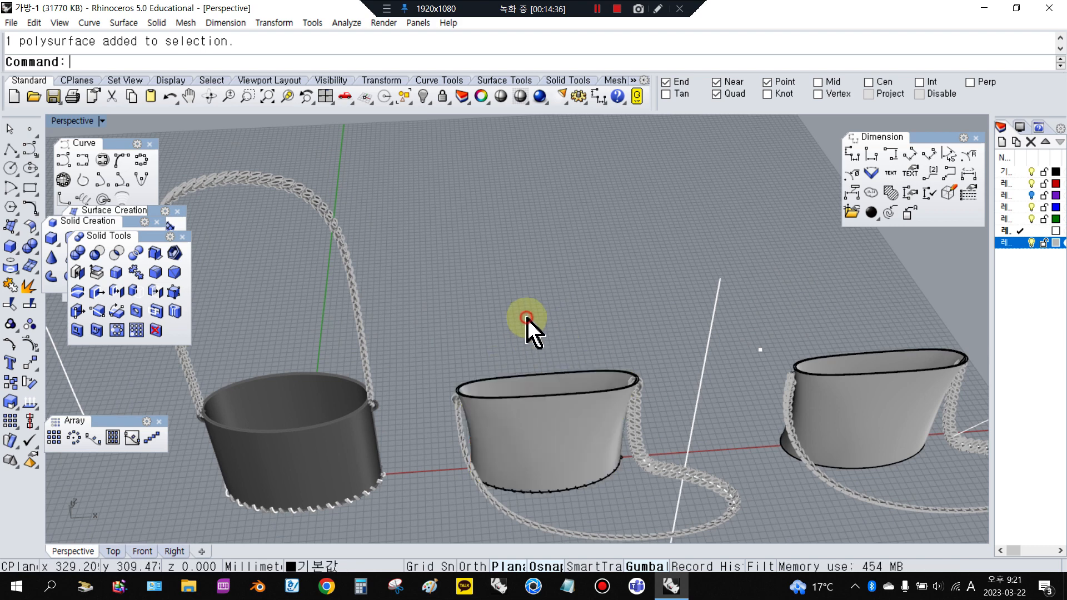
scroll(527, 318, "down", 5)
left_click(391, 431)
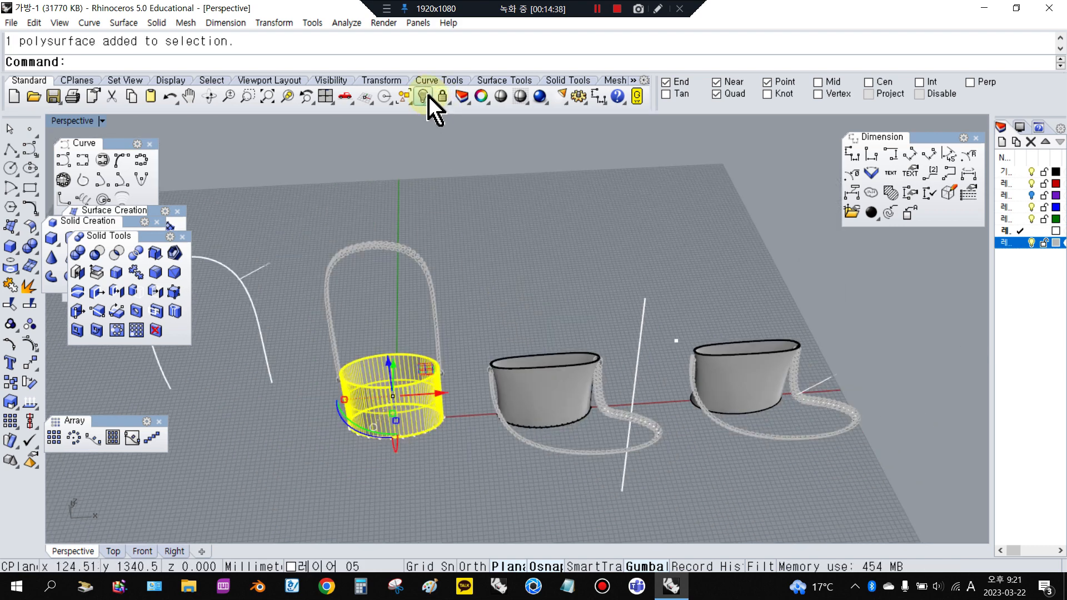
left_click(408, 106)
left_click(442, 130)
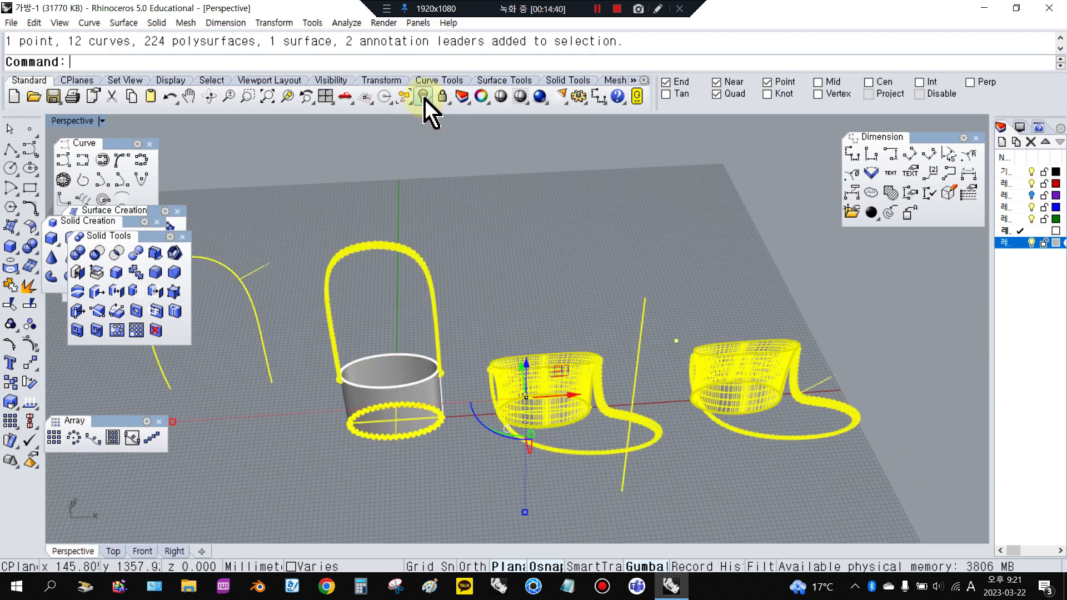
left_click(424, 97)
- Start CageEdit on the isolated bag body with a BoundingBox control object in the World coordinate system
scroll(355, 403, "up", 5)
left_click(416, 374)
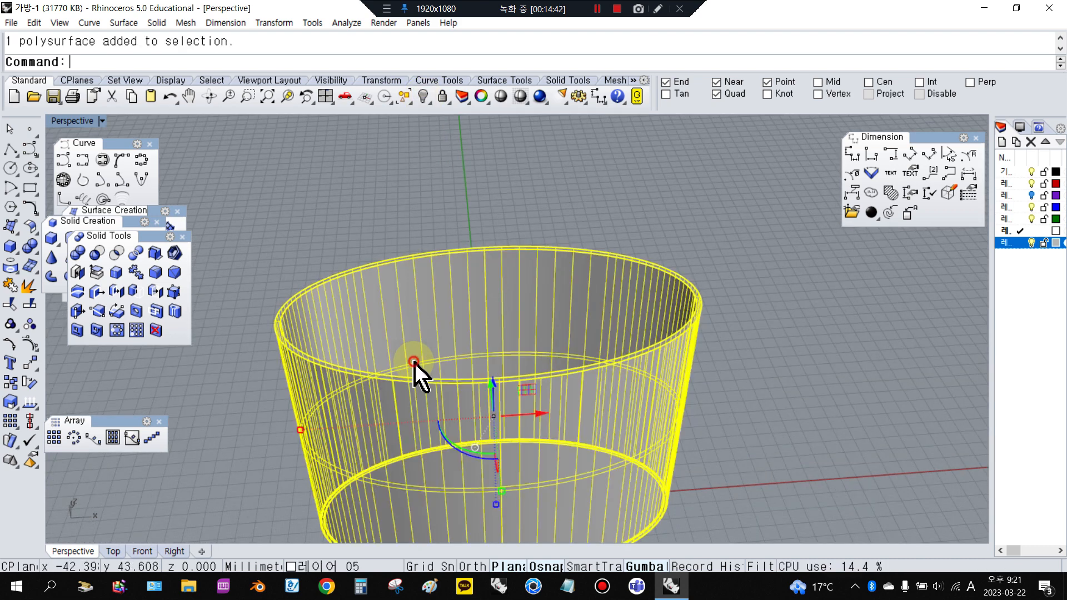
left_click(31, 364)
left_click_drag(64, 361, 86, 300)
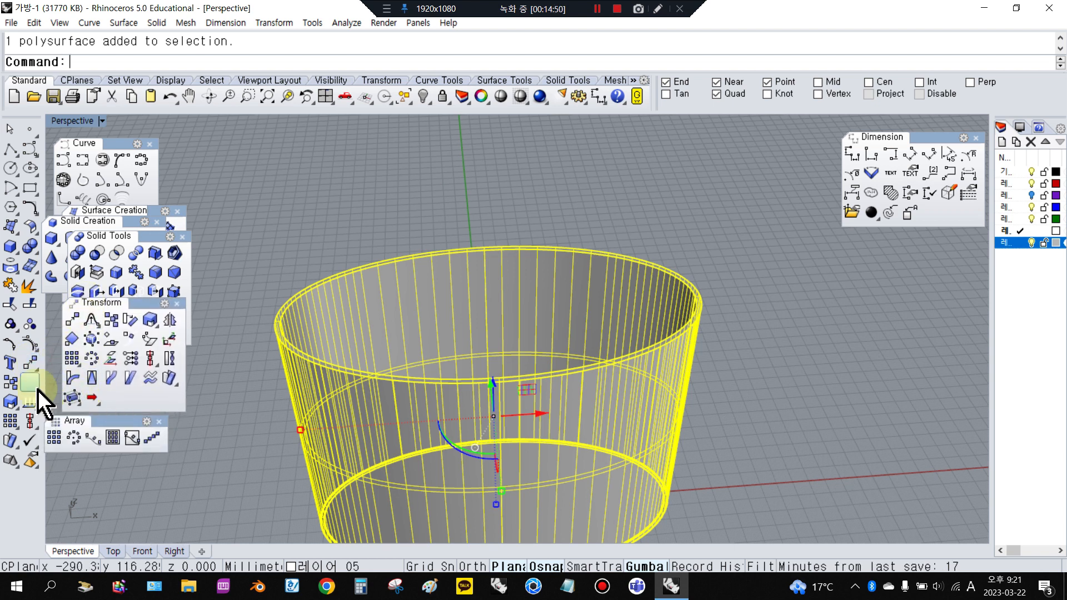
left_click(72, 398)
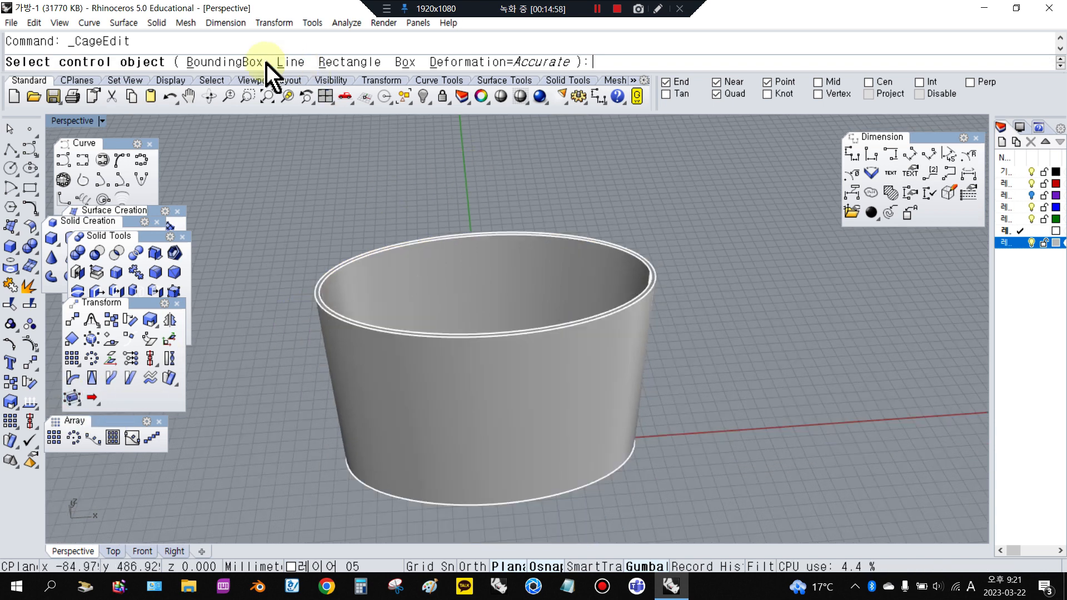
left_click(225, 62)
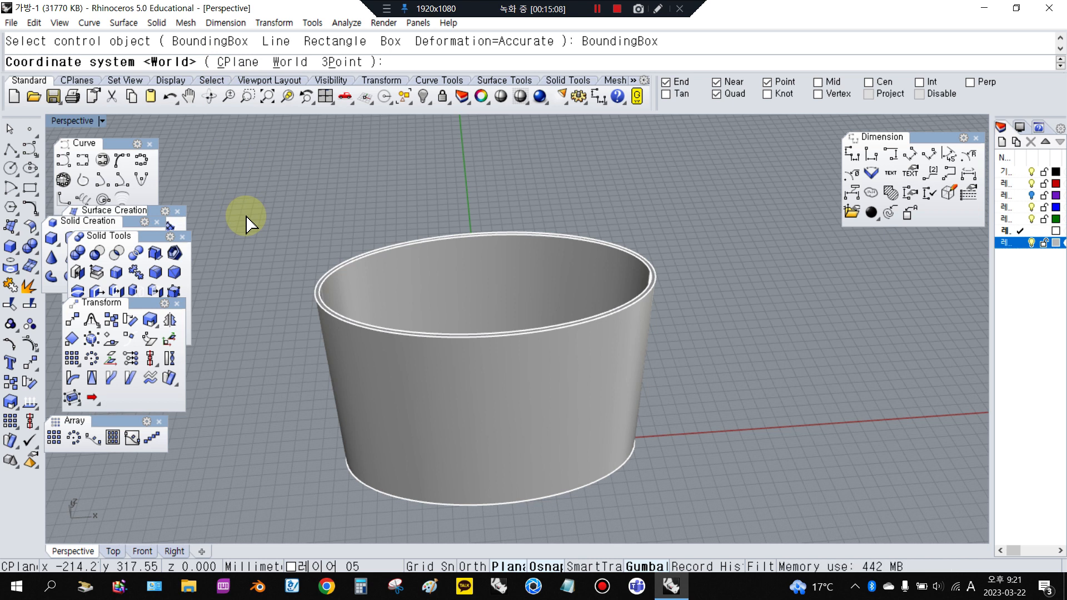
key("Return")
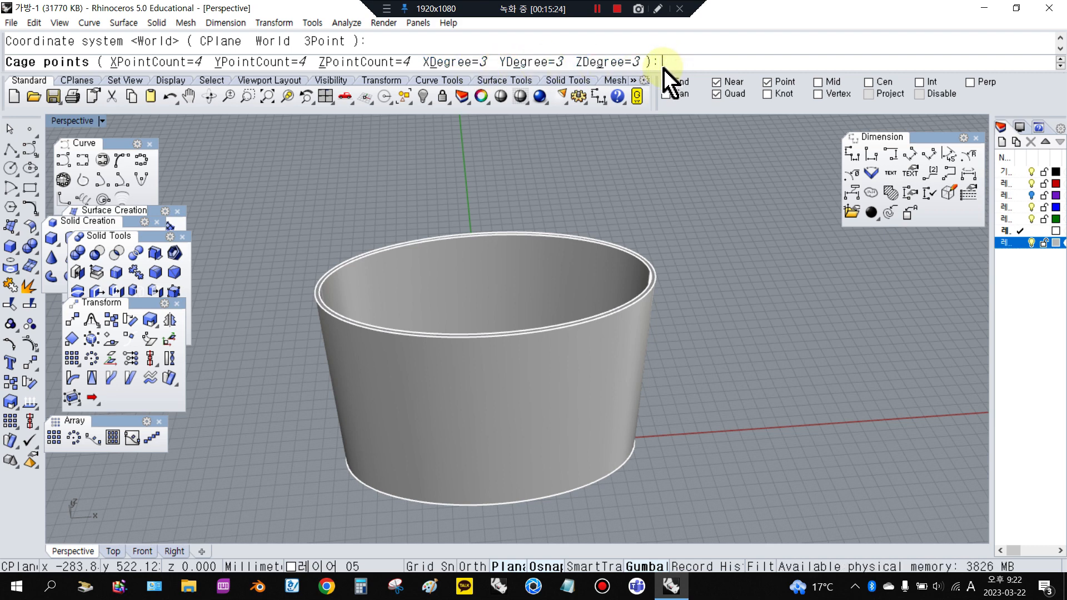
- Try 8 cage points in X, return to 4 in X, Y and Z, and apply the cage to the Global region
scroll(416, 211, "down", 5)
scroll(415, 226, "up", 4)
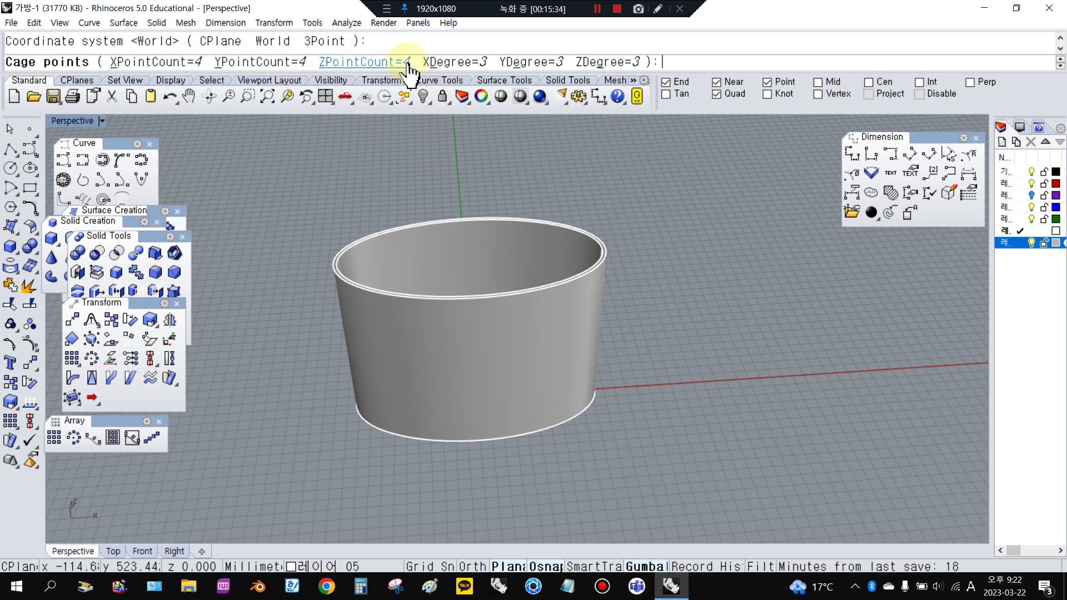
left_click(194, 62)
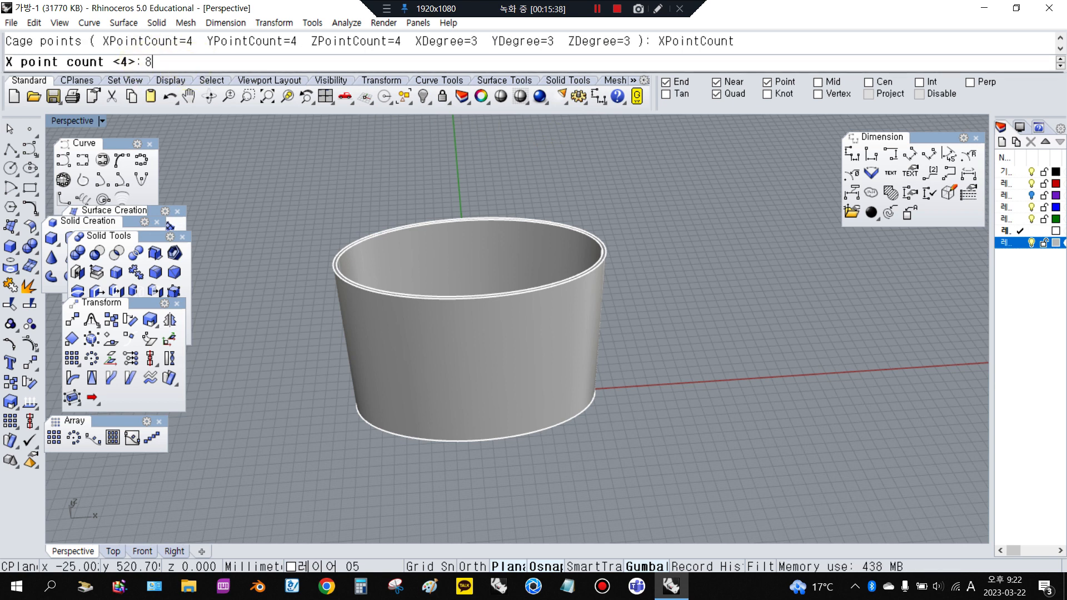
key("Return")
left_click(177, 62)
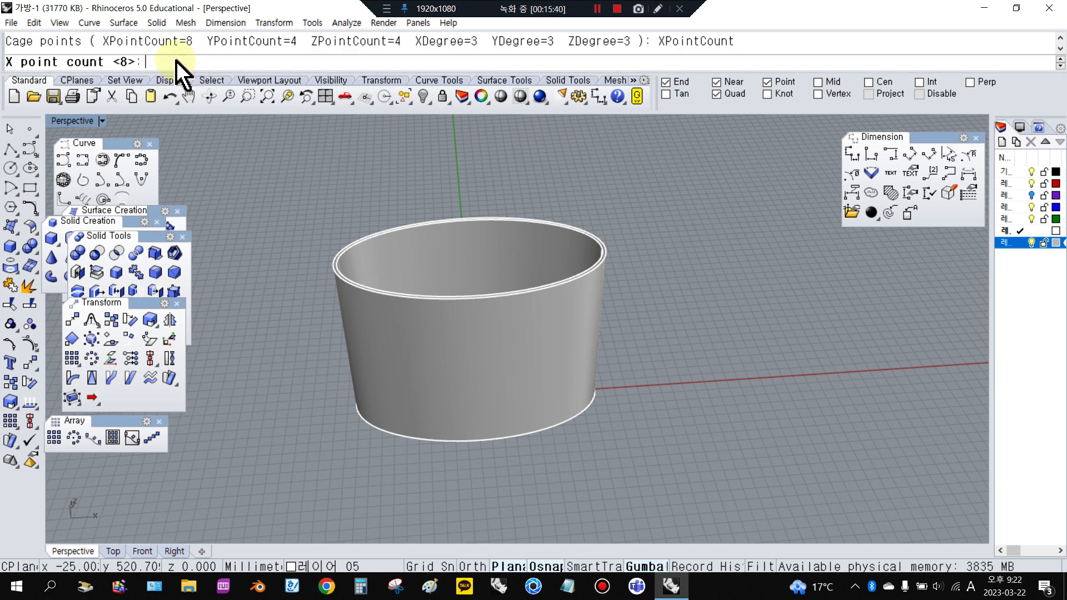
key("Return")
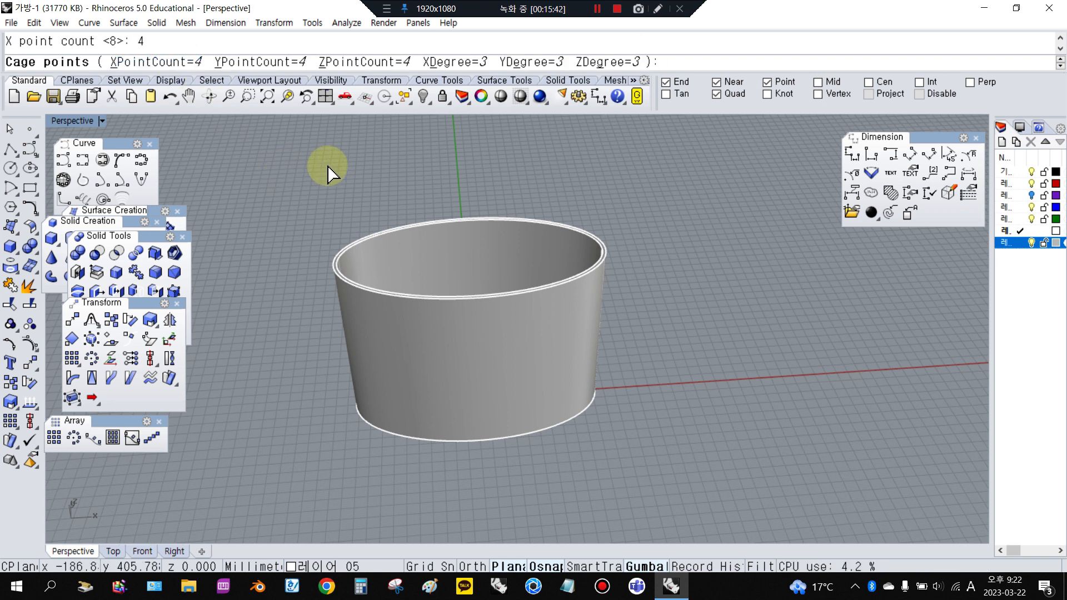
right_click(368, 174)
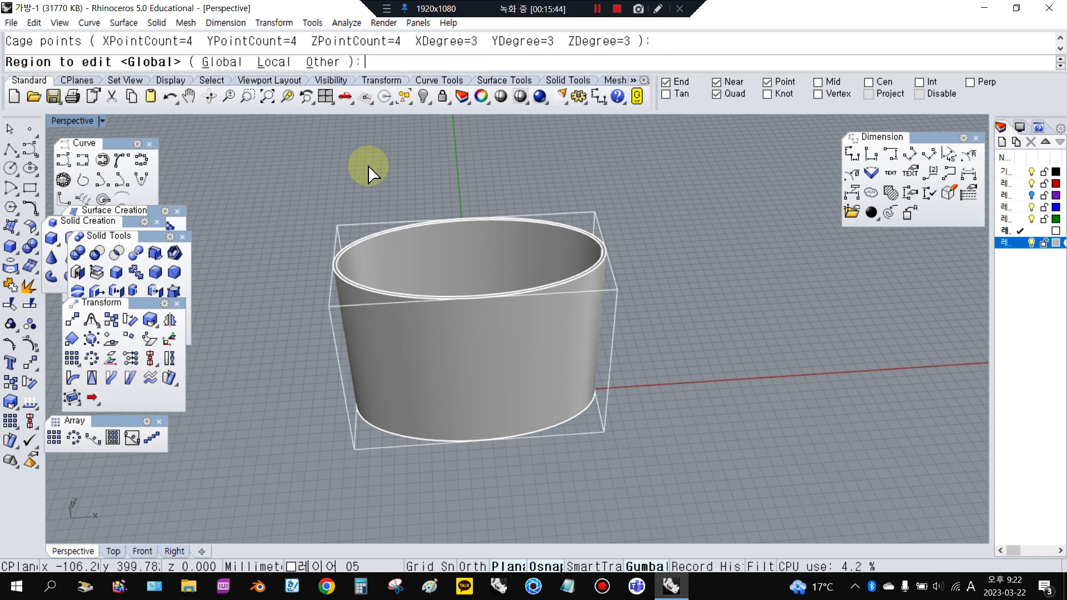
right_click(368, 174)
- Try moving a group of the cage's control points on the bag body
right_click_drag(465, 232, 830, 261)
scroll(472, 205, "up", 4)
left_click_drag(422, 181, 698, 320)
right_click_drag(698, 320, 519, 252)
left_click_drag(525, 246, 555, 241)
right_click_drag(555, 242, 745, 241)
left_click(745, 241)
scroll(231, 315, "up", 5)
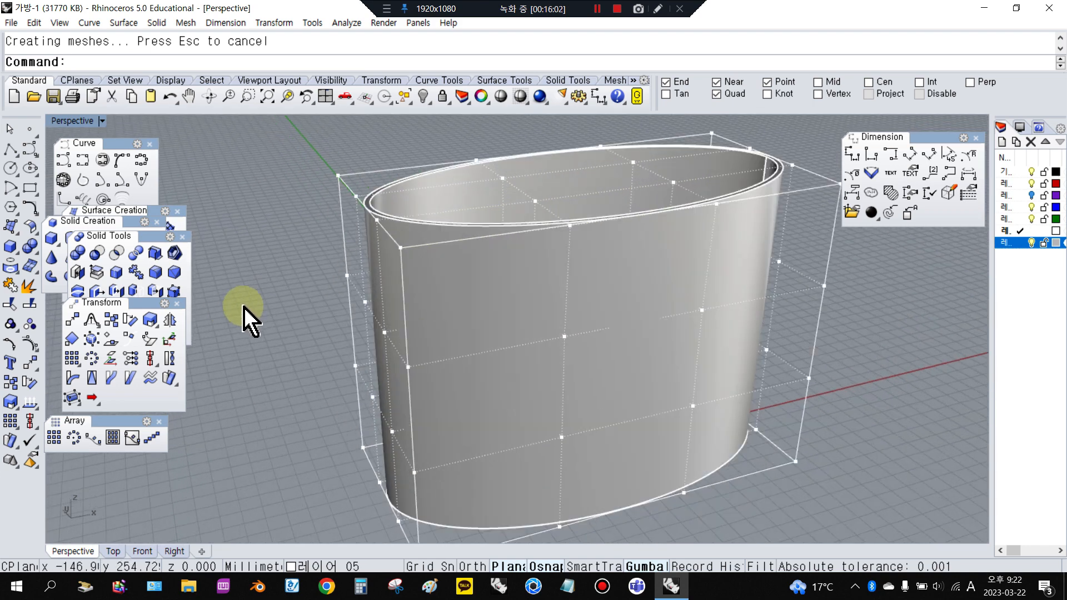
- Move the top cage points at both narrow ends of the bag outward along X to flare the rim
right_click_drag(389, 267, 357, 224)
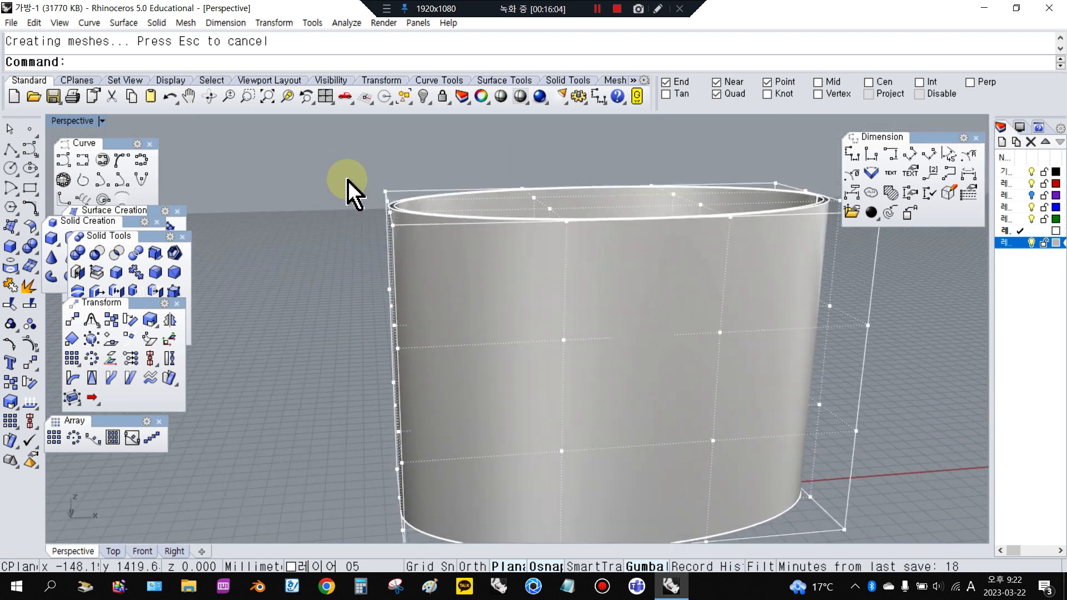
left_click_drag(345, 162, 424, 266)
left_click_drag(425, 212, 410, 210)
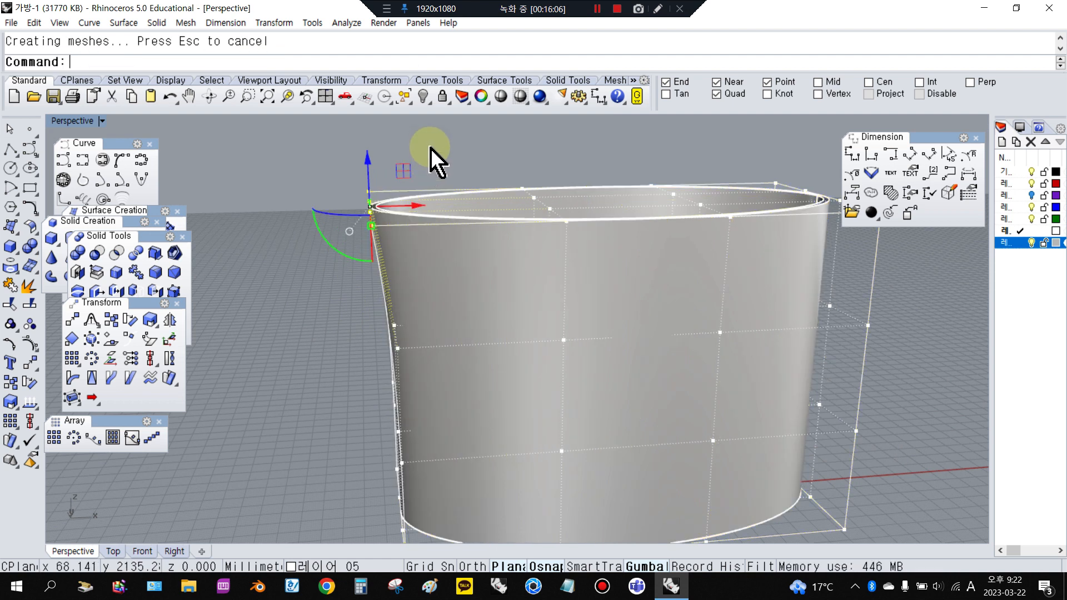
scroll(465, 211, "down", 1)
left_click_drag(643, 131, 792, 261)
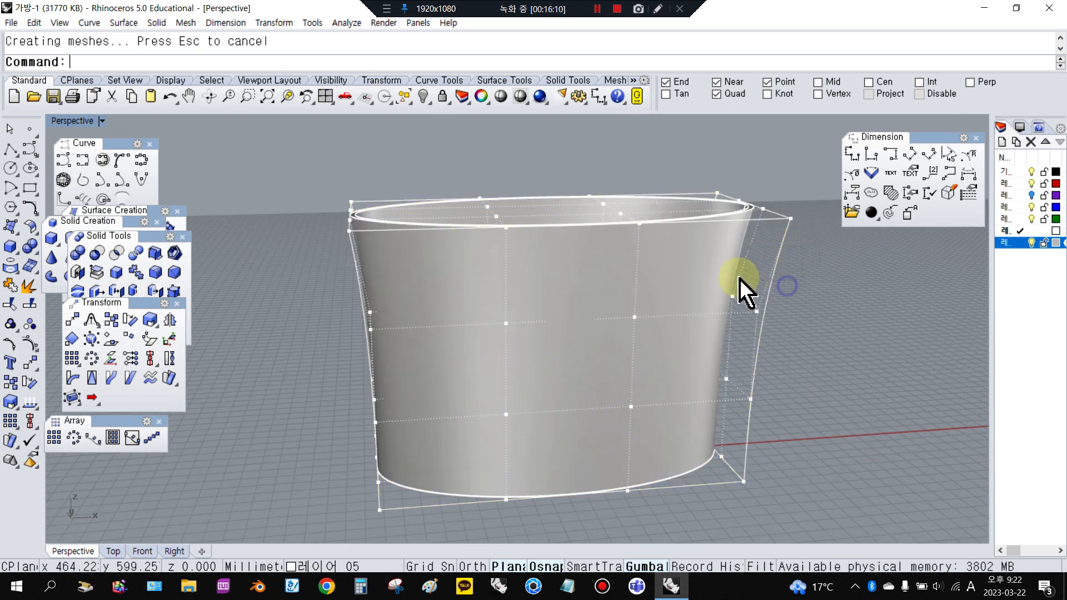
- Move the second row of cage points below the rim at one narrow end of the bag outward along X
right_click_drag(783, 325, 432, 314)
scroll(396, 293, "up", 5)
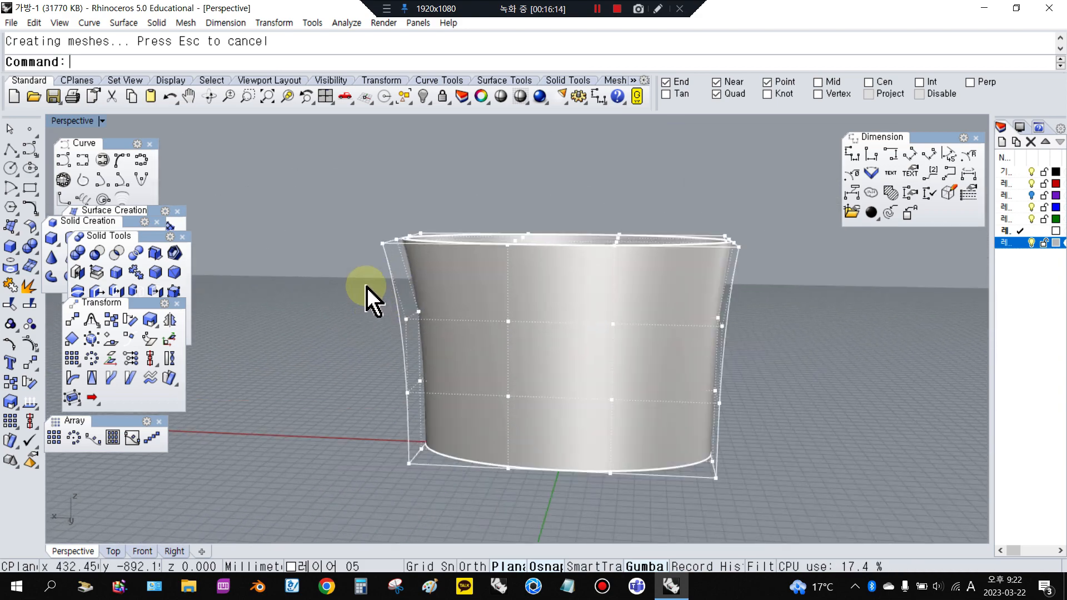
left_click_drag(468, 336, 470, 337)
left_click_drag(381, 308, 373, 309)
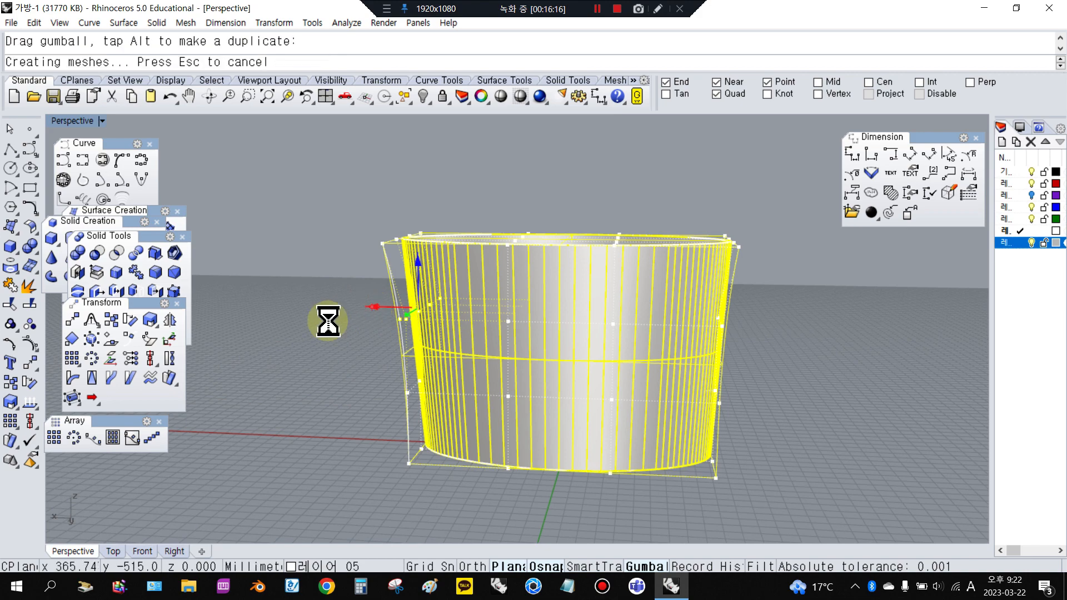
- Turn off the control points and delete the cage from the bag body
right_click_drag(293, 333, 479, 439)
right_click_drag(484, 226, 411, 225)
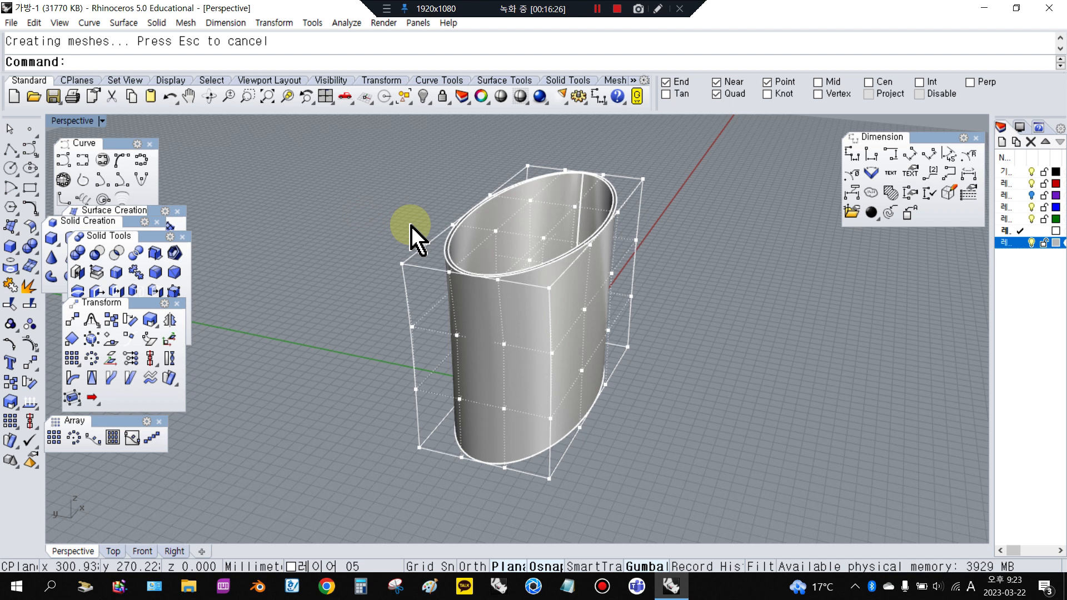
left_click(400, 246)
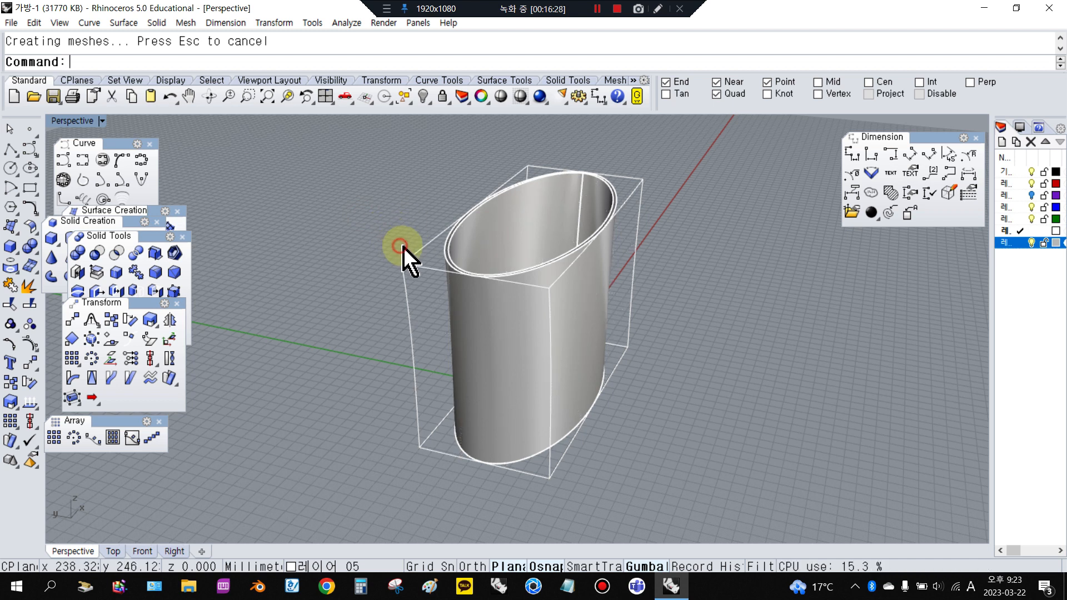
left_click(403, 269)
key("Delete")
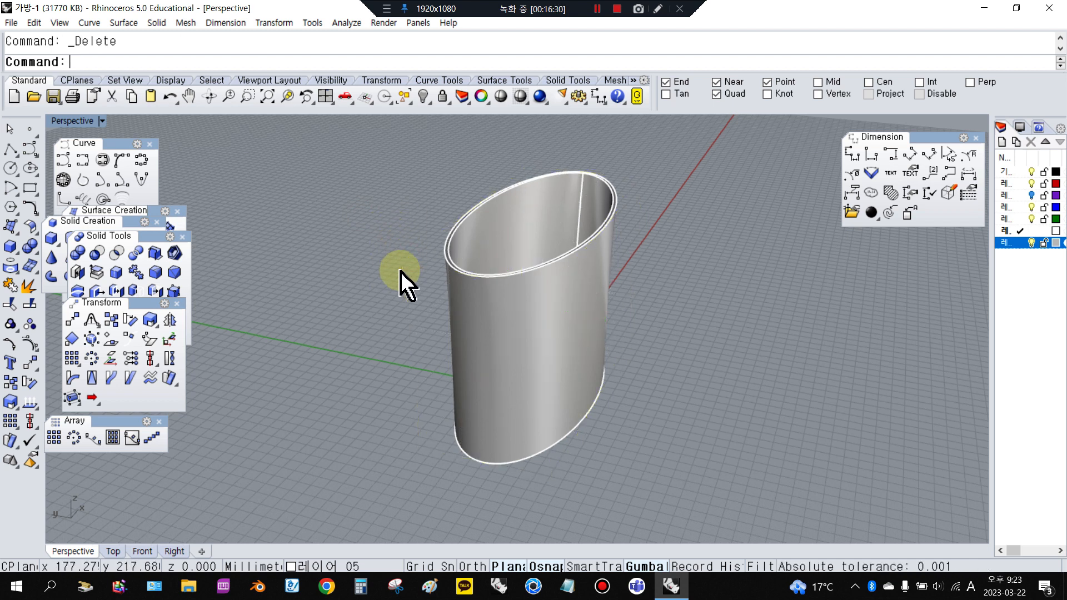
- Apply CageEdit to the bag body again with a BoundingBox control object, keeping the default options and the Global region
left_click(543, 392)
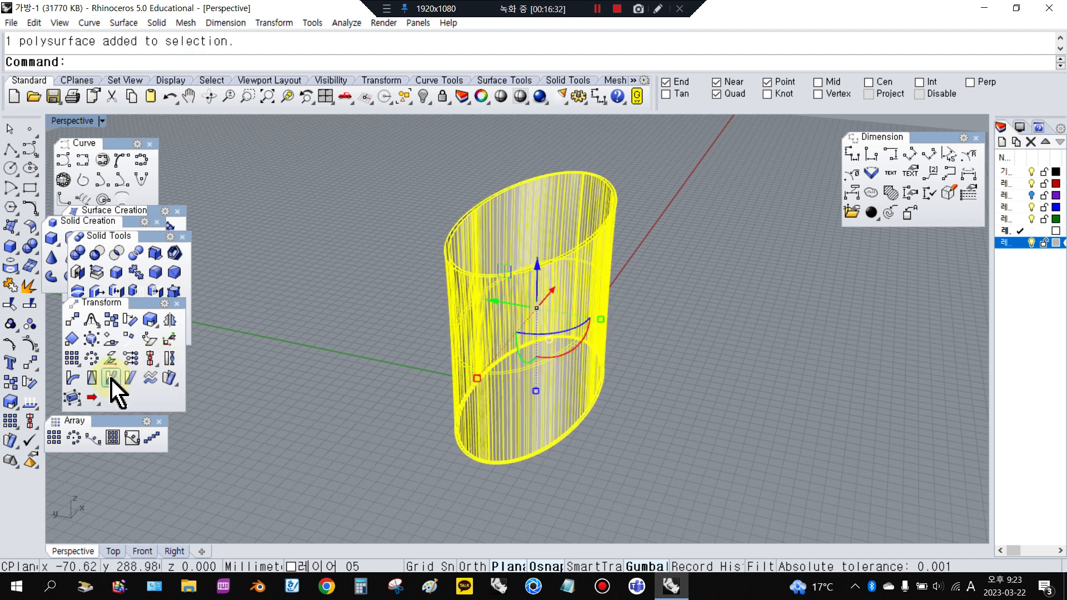
left_click(71, 398)
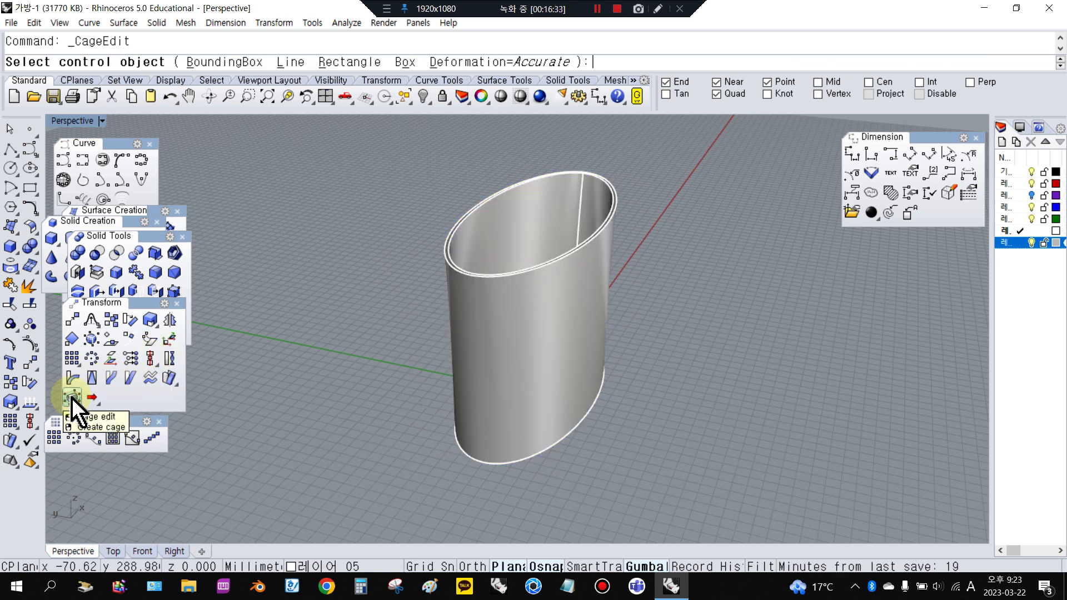
right_click(341, 268)
right_click(466, 269)
left_click(461, 275)
right_click(367, 223)
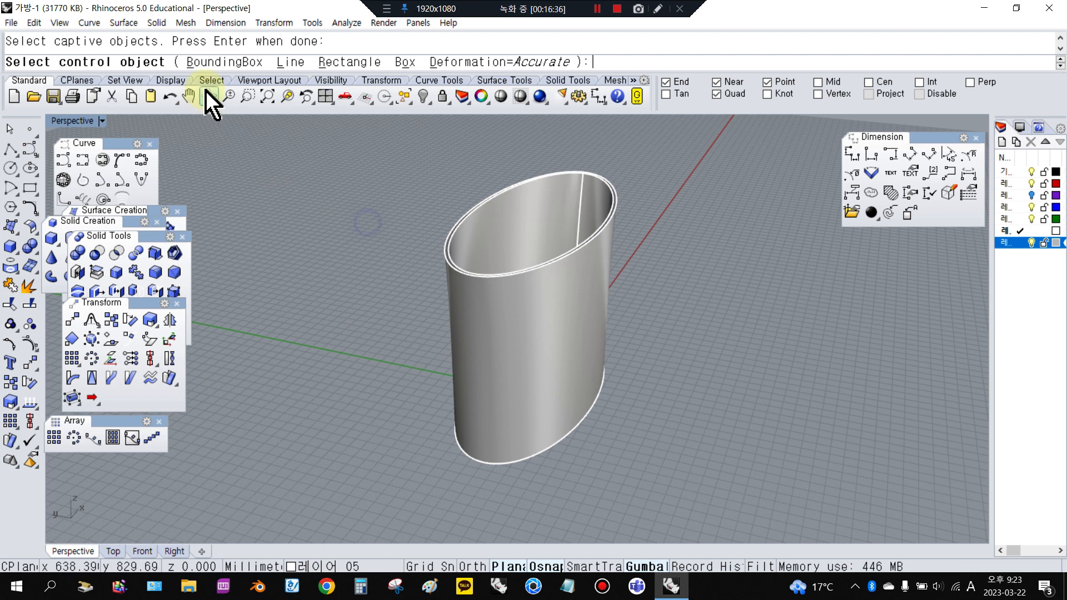
left_click(197, 61)
right_click(268, 146)
right_click(271, 148)
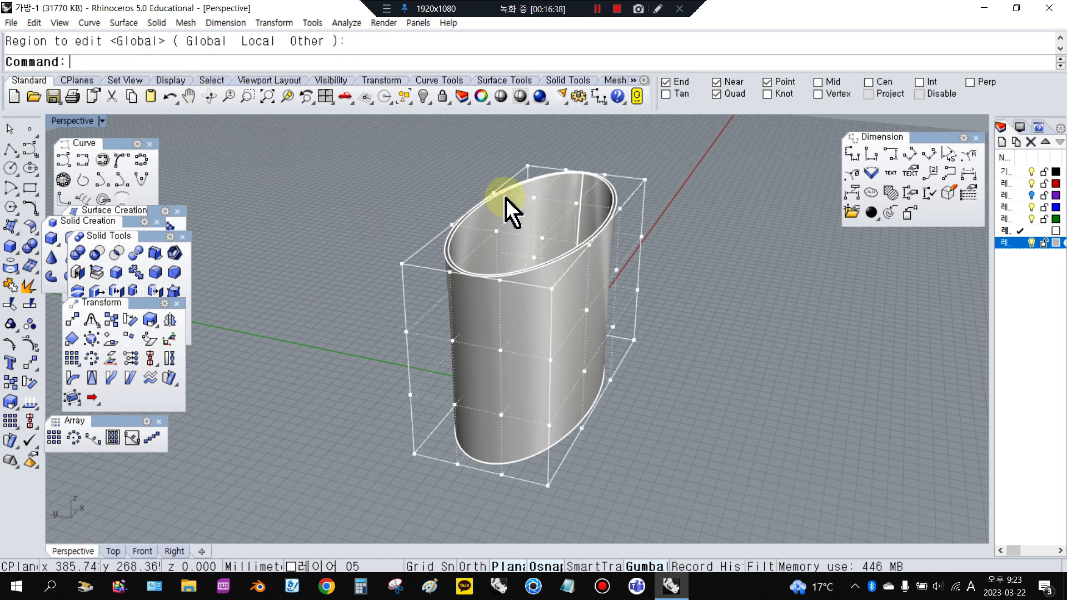
- Move the upper two rows of the new cage's points at one narrow end of the bag along X
right_click_drag(443, 206, 398, 270)
left_click_drag(405, 317, 406, 318)
mouse_move(417, 279)
left_mouse_down()
mouse_move(392, 284)
mouse_move(414, 278)
left_mouse_up()
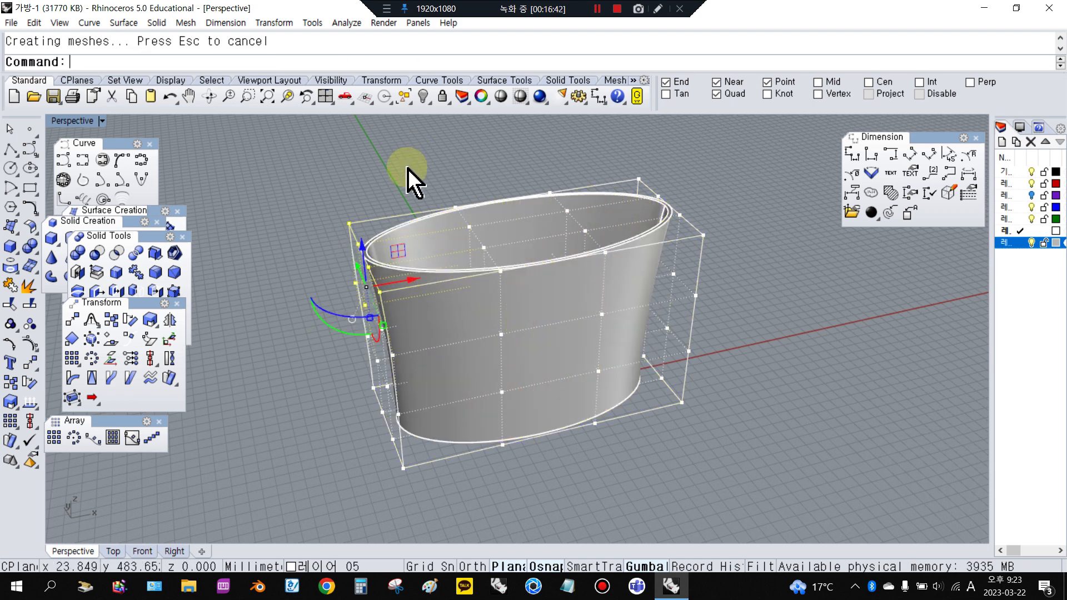
- Turn off the new cage's control points, delete that cage, and select the reshaped bag body
right_click(31, 345)
left_click(357, 227)
key("Delete")
left_click(464, 227)
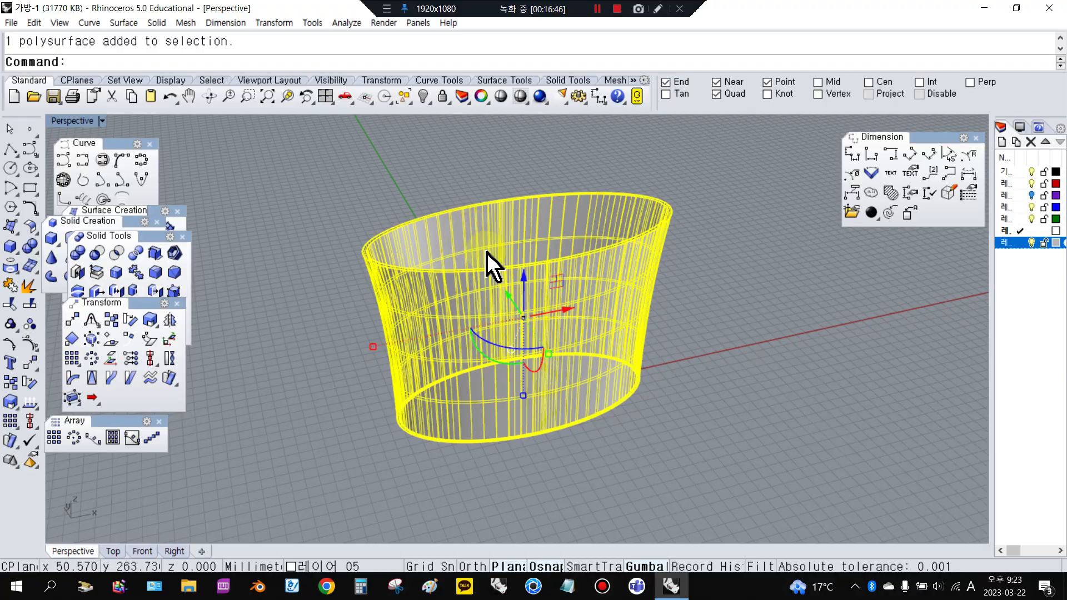
- Inspect the flared body from several angles and show all hidden objects again
scroll(484, 262, "up", 3)
right_click_drag(595, 339, 636, 255)
mouse_move(293, 259)
right_mouse_down()
mouse_move(210, 248)
mouse_move(229, 227)
mouse_move(222, 250)
mouse_move(511, 255)
mouse_move(525, 289)
mouse_move(409, 268)
mouse_move(529, 269)
mouse_move(306, 262)
mouse_move(321, 226)
mouse_move(508, 255)
mouse_move(505, 335)
mouse_move(533, 291)
mouse_move(546, 183)
right_mouse_up()
scroll(553, 286, "down", 2)
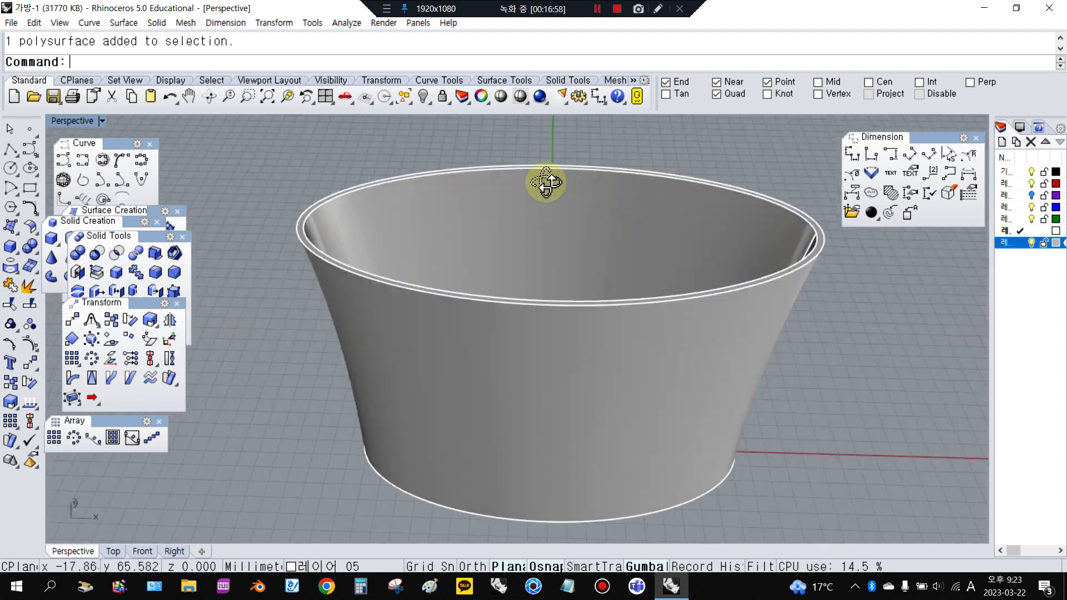
right_click(426, 96)
scroll(421, 349, "down", 3)
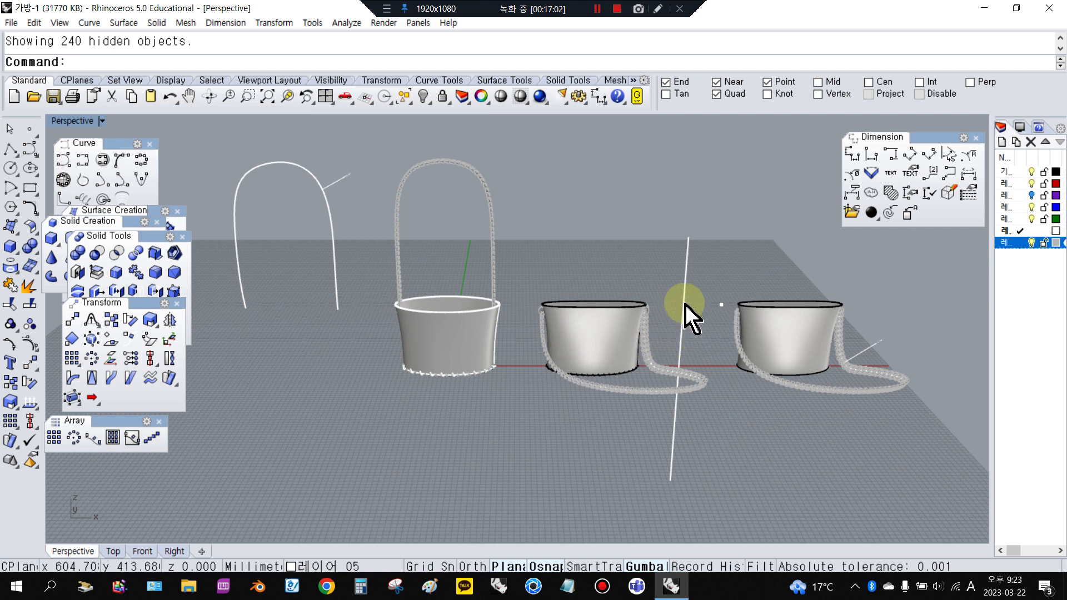
- Examine how the chain strap's links follow the side of the farthest bag along X
scroll(659, 342, "up", 1)
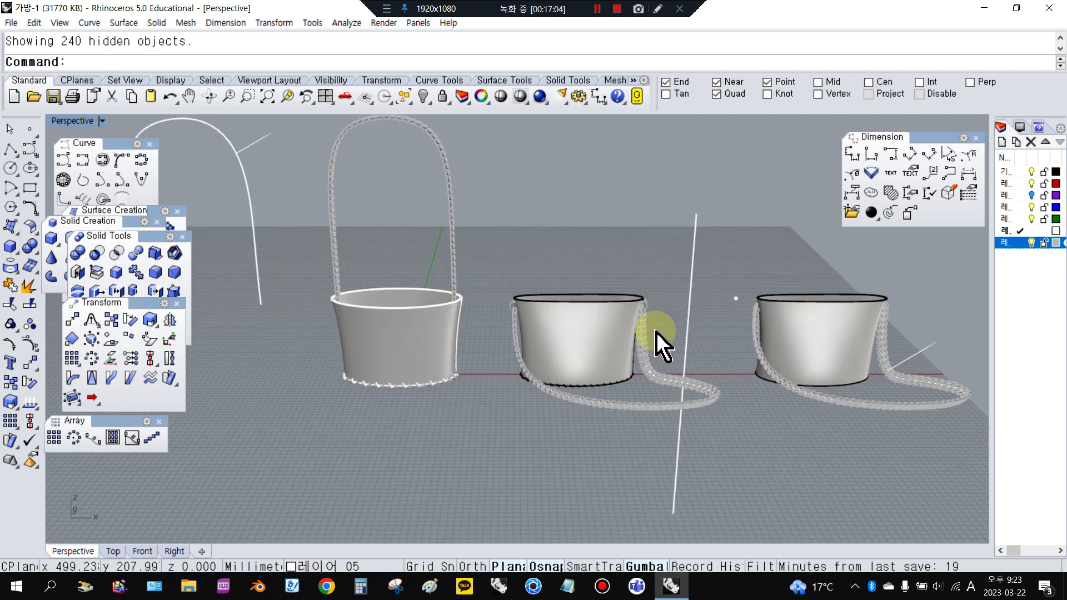
right_click_drag(689, 356, 664, 326)
scroll(805, 348, "down", 3)
scroll(810, 341, "up", 10)
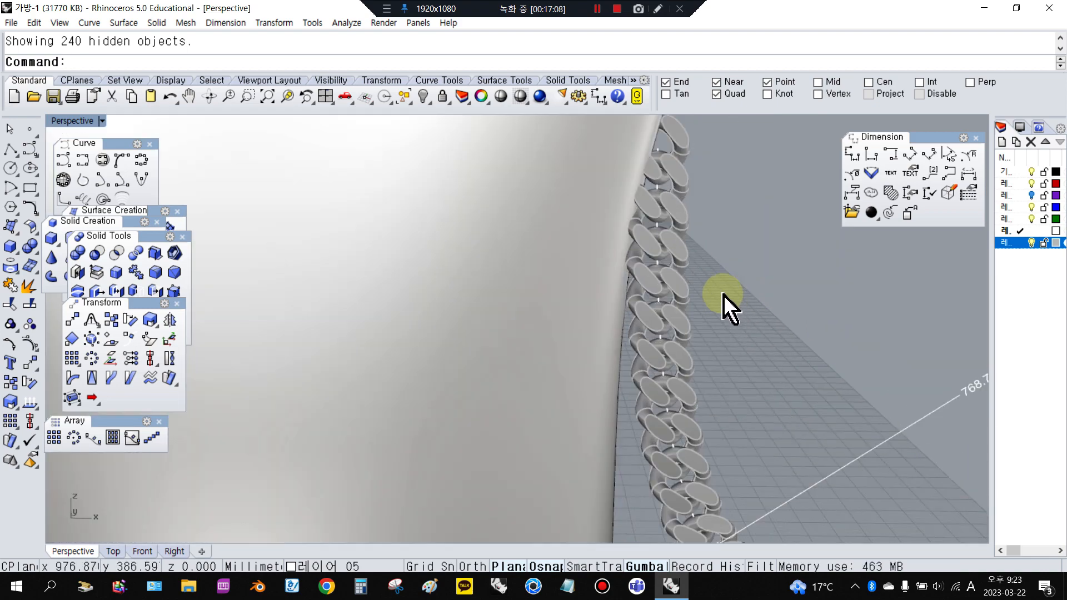
left_click(686, 212)
scroll(616, 321, "down", 8)
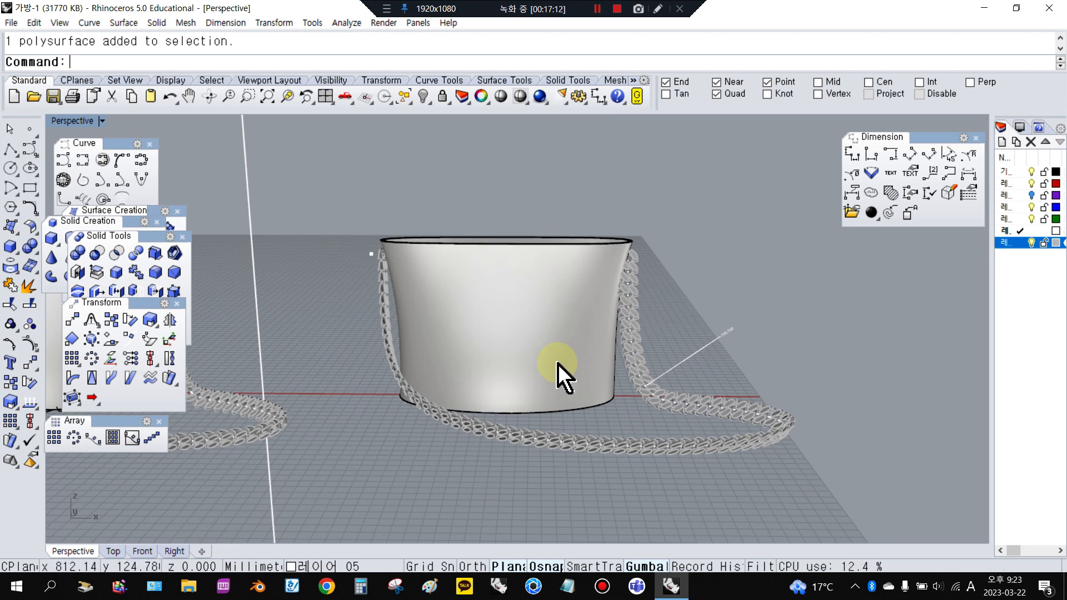
- Turn on the purple layer and examine the stitching wrapped around the base edge of the middle bag
scroll(822, 333, "down", 3)
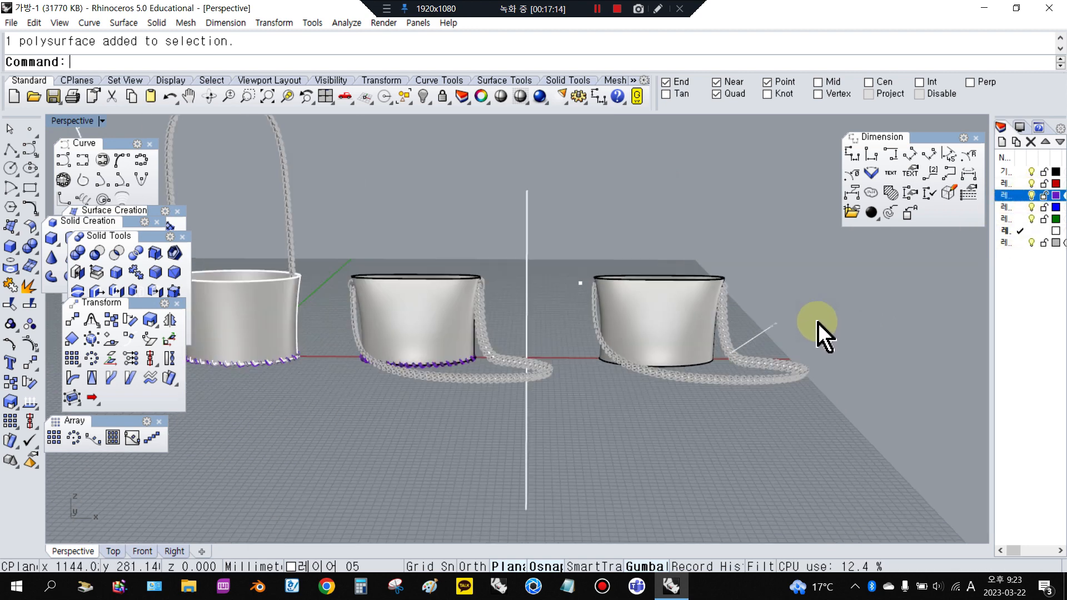
scroll(319, 326, "up", 6)
right_click_drag(465, 407, 477, 229)
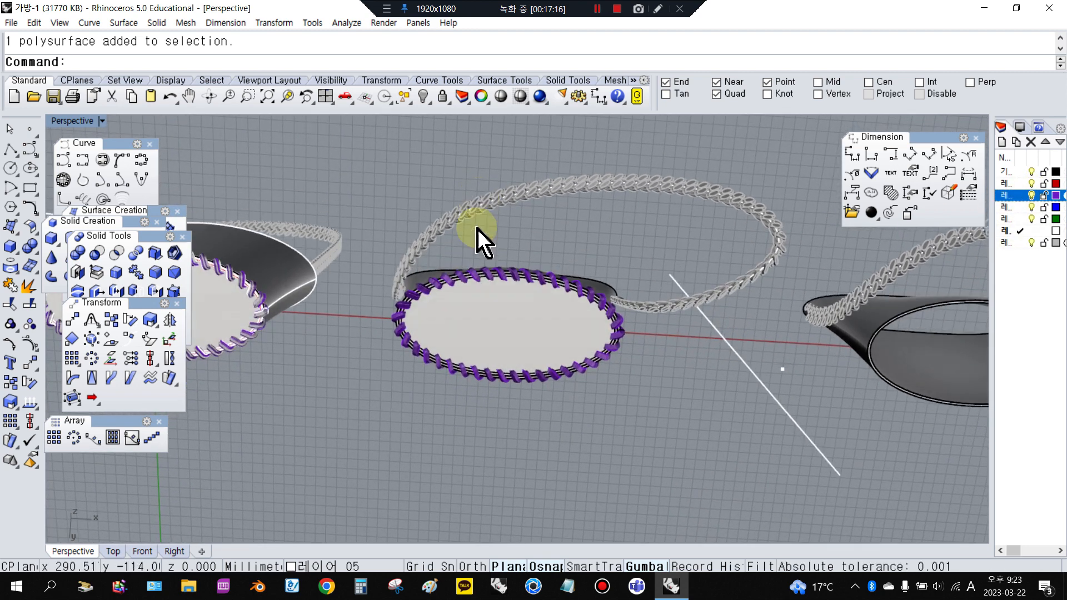
scroll(446, 284, "up", 6)
scroll(447, 289, "up", 3)
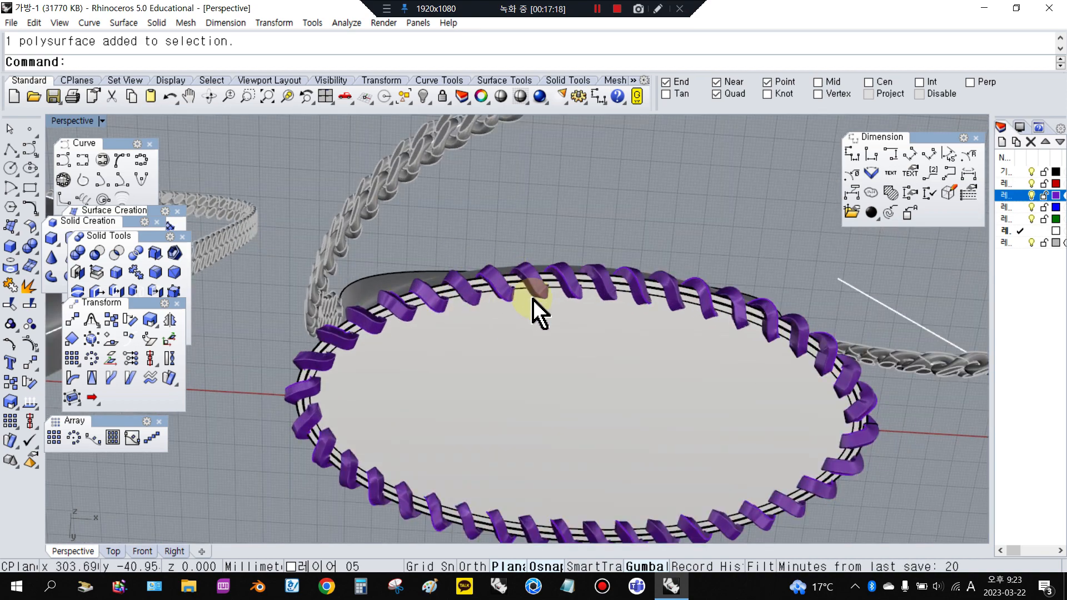
scroll(532, 299, "down", 2)
right_click_drag(550, 208, 536, 430)
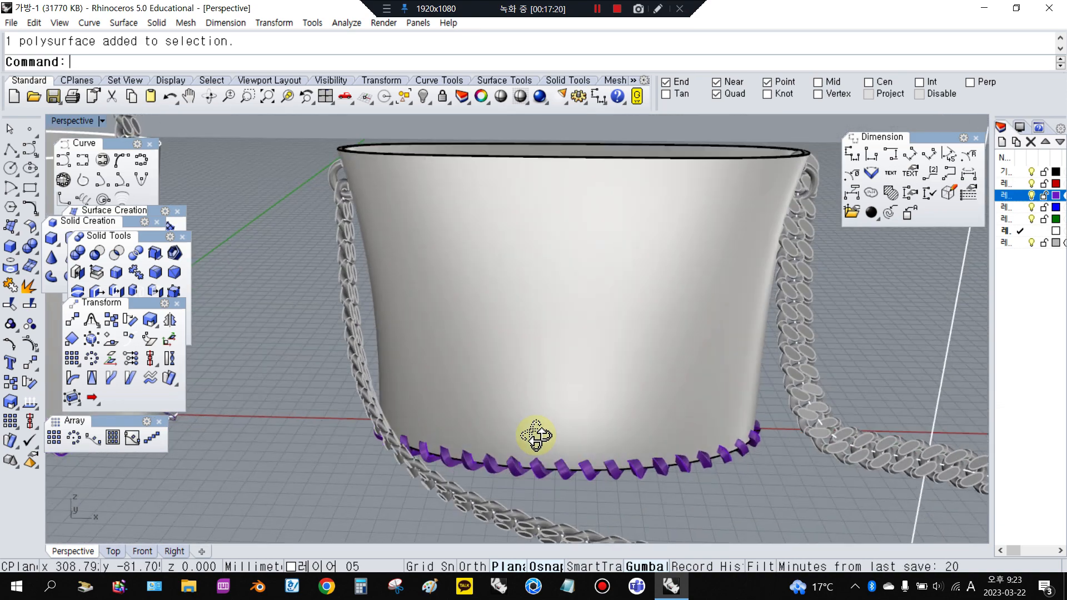